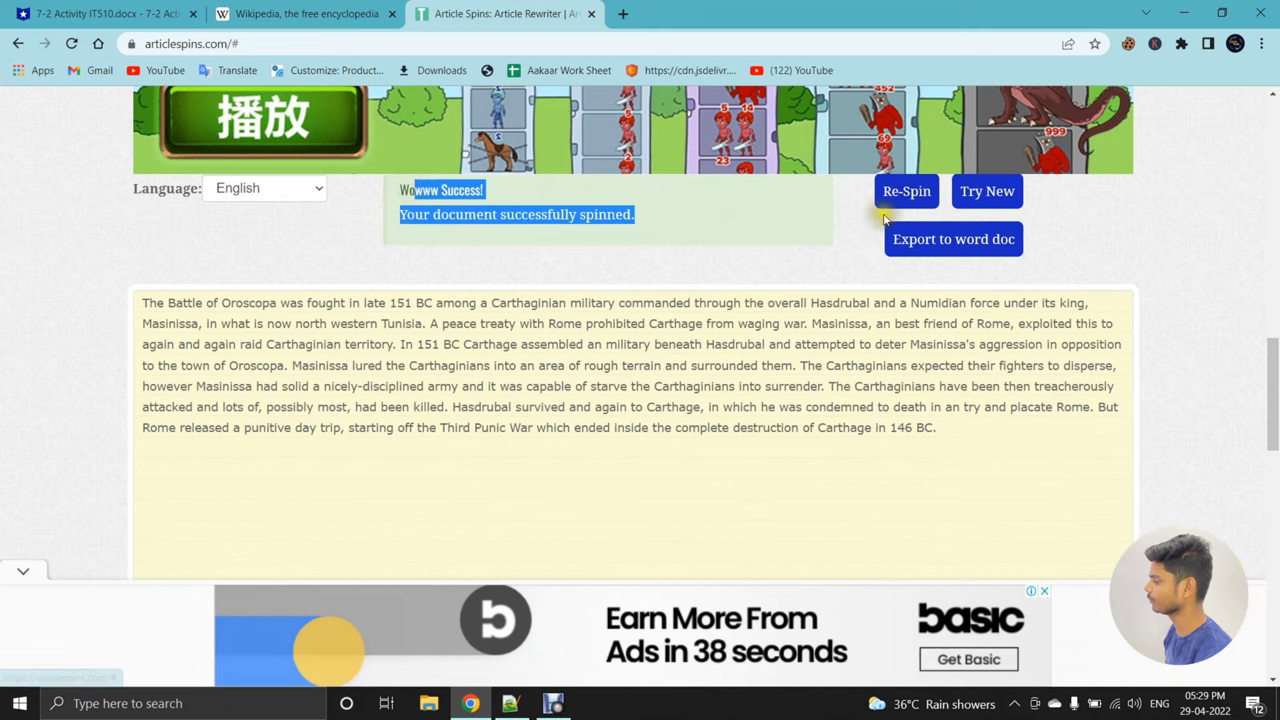
- Review the spun Battle of Oroscopa text and export this first version as a Word document
left_click_drag(1276, 408, 1276, 436)
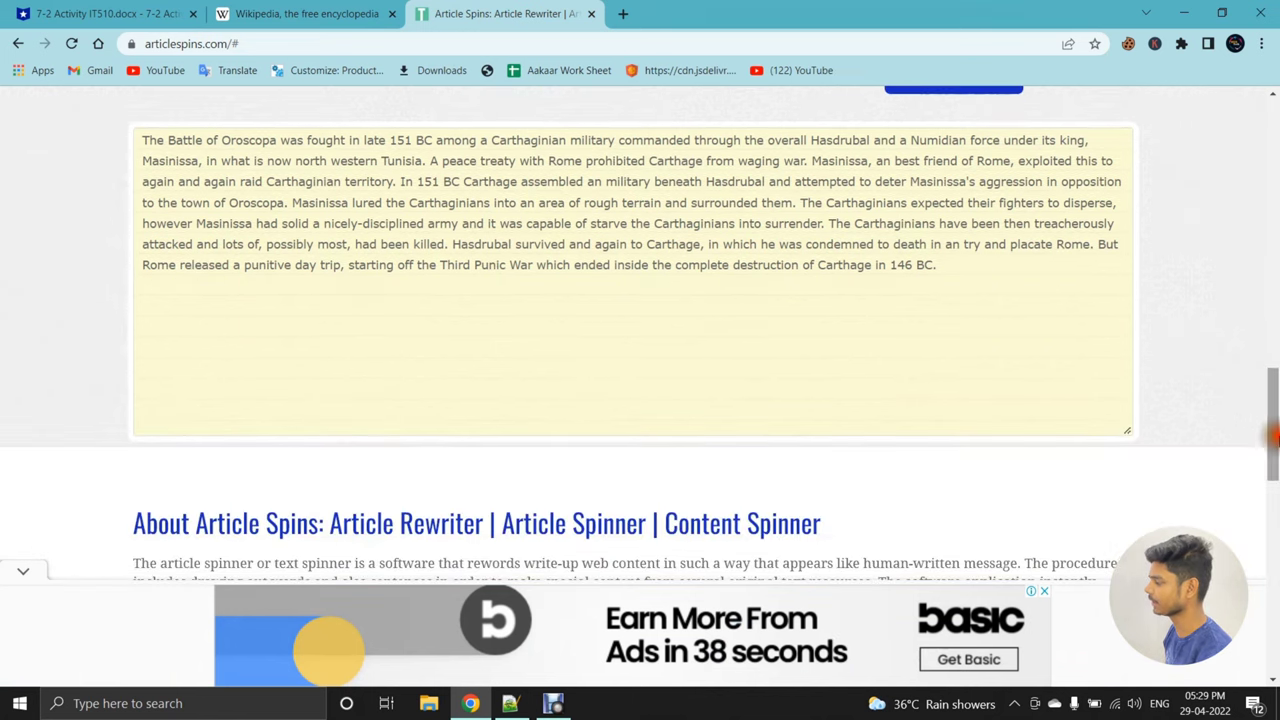
left_click_drag(982, 289, 180, 140)
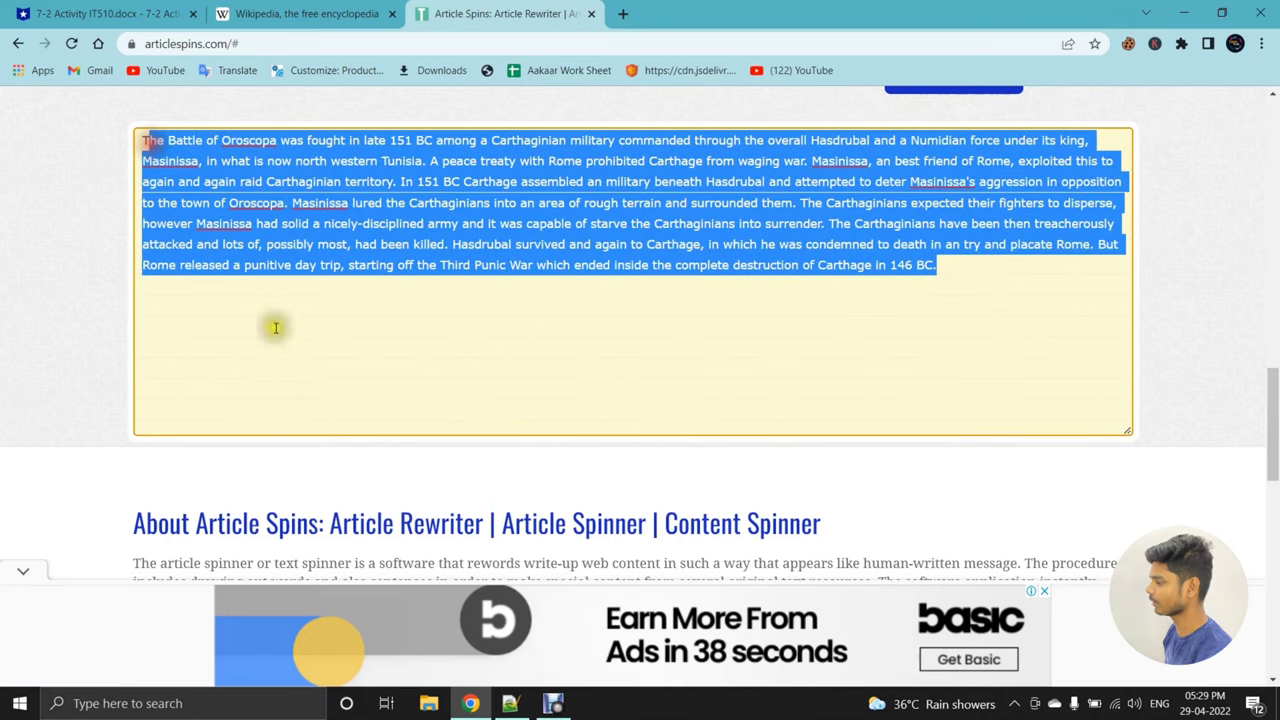
left_click(368, 378)
left_click_drag(1276, 415, 1275, 385)
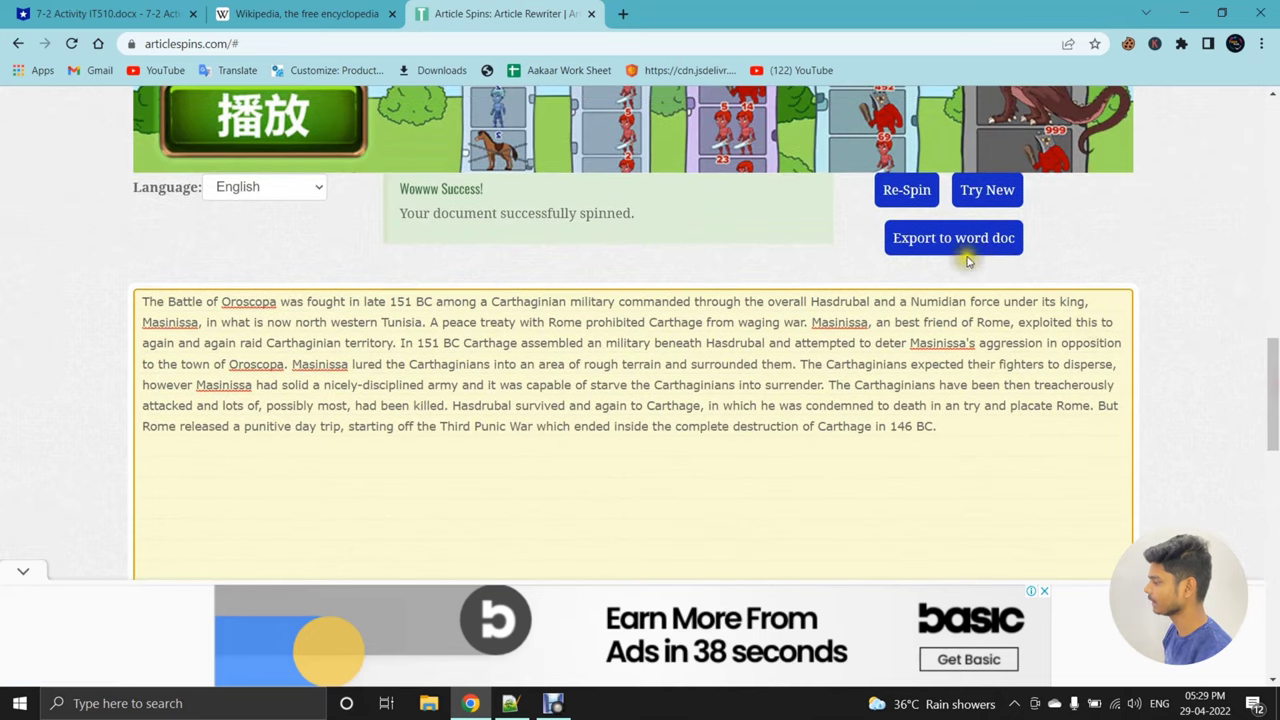
left_click(918, 243)
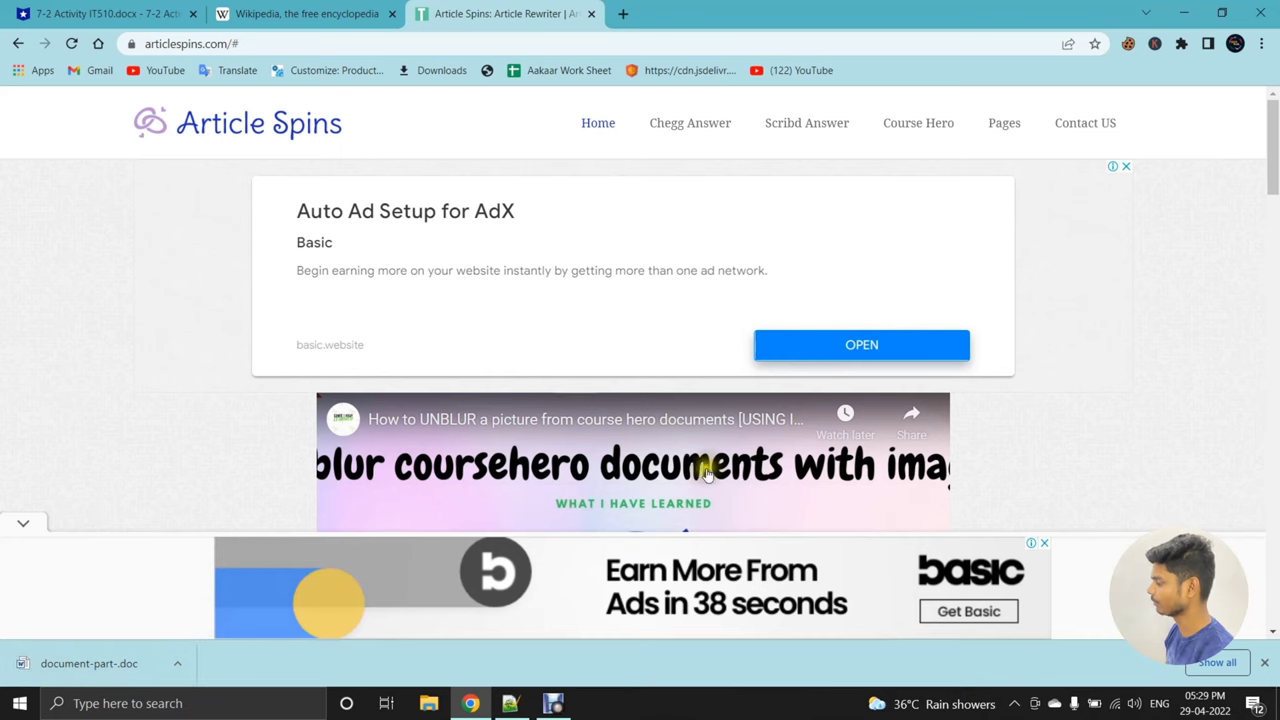
- Re-spin the article and export the second version as a Word document
scroll(706, 475, "down", 10)
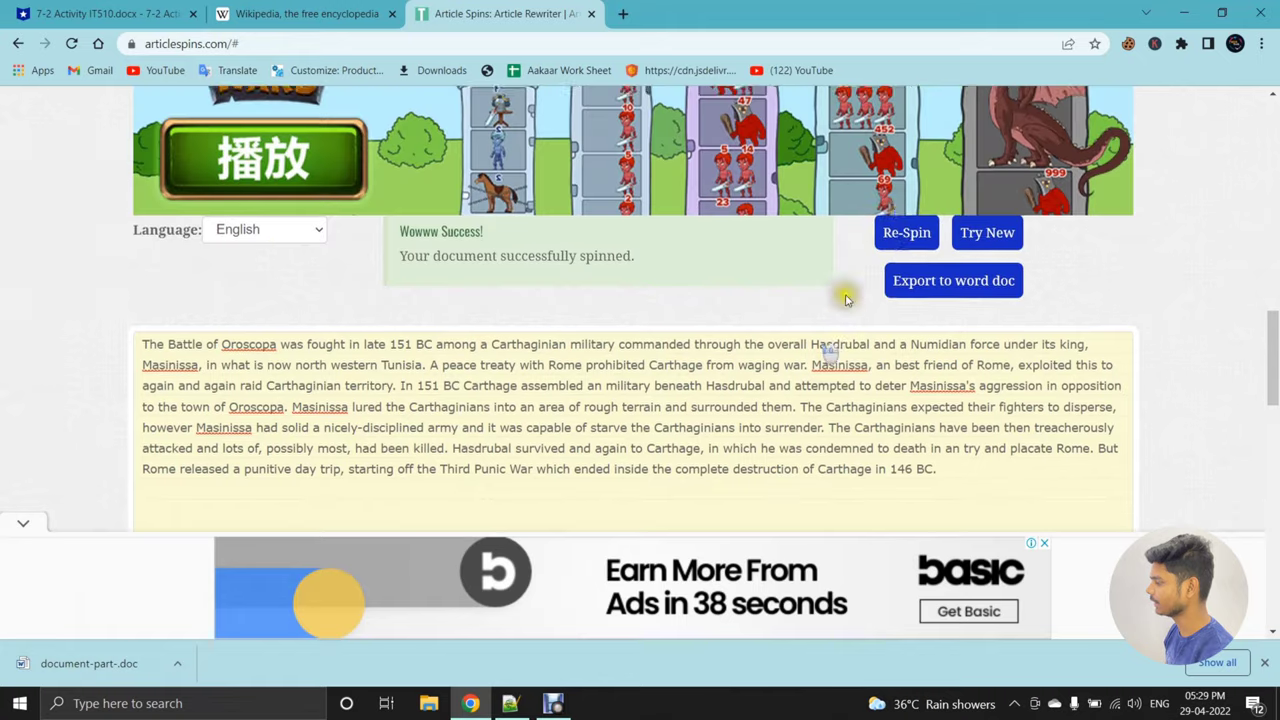
left_click(914, 243)
scroll(907, 294, "down", 5)
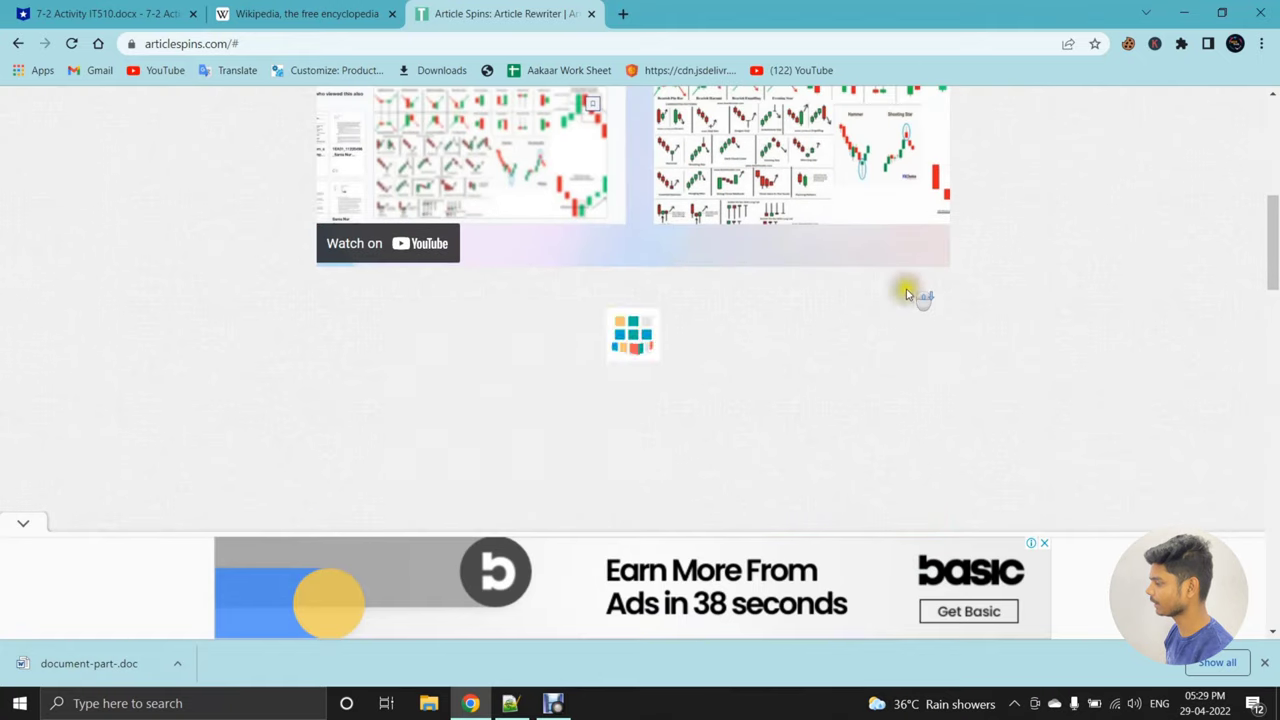
scroll(914, 318, "down", 8)
scroll(966, 200, "up", 3)
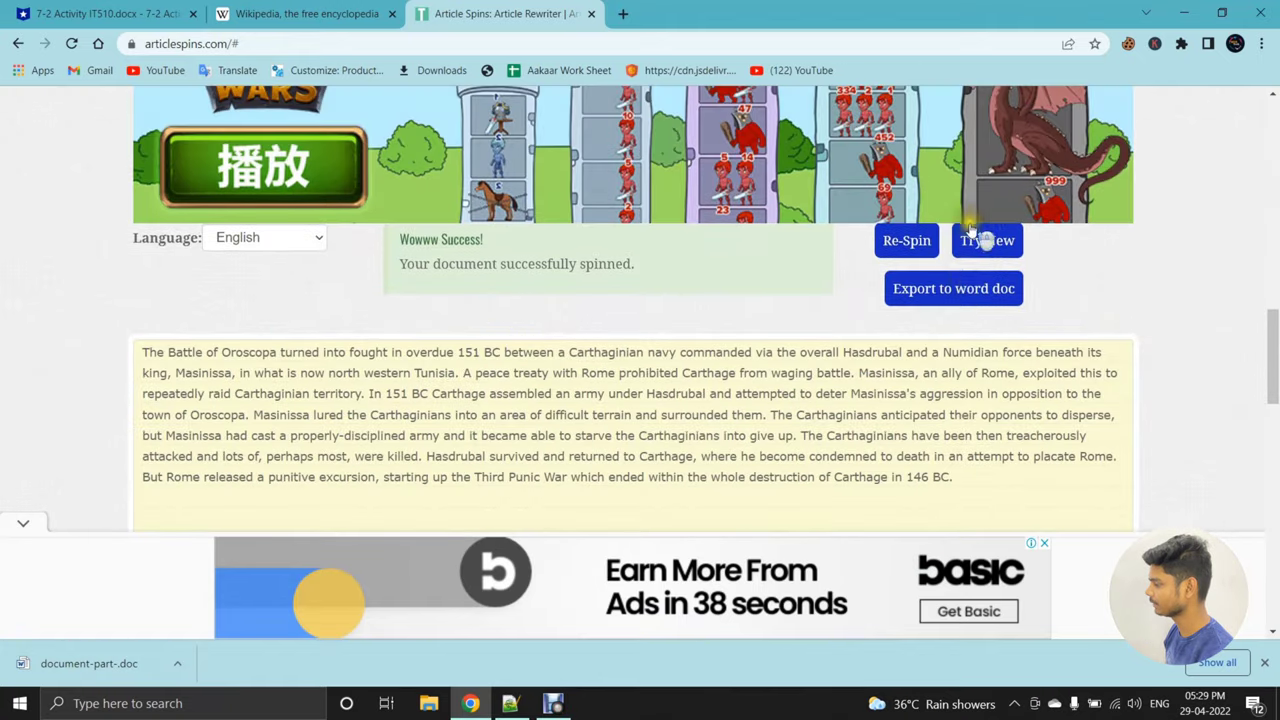
left_click(966, 290)
- Re-spin the article again and export the third version as a Word document
scroll(934, 295, "down", 10)
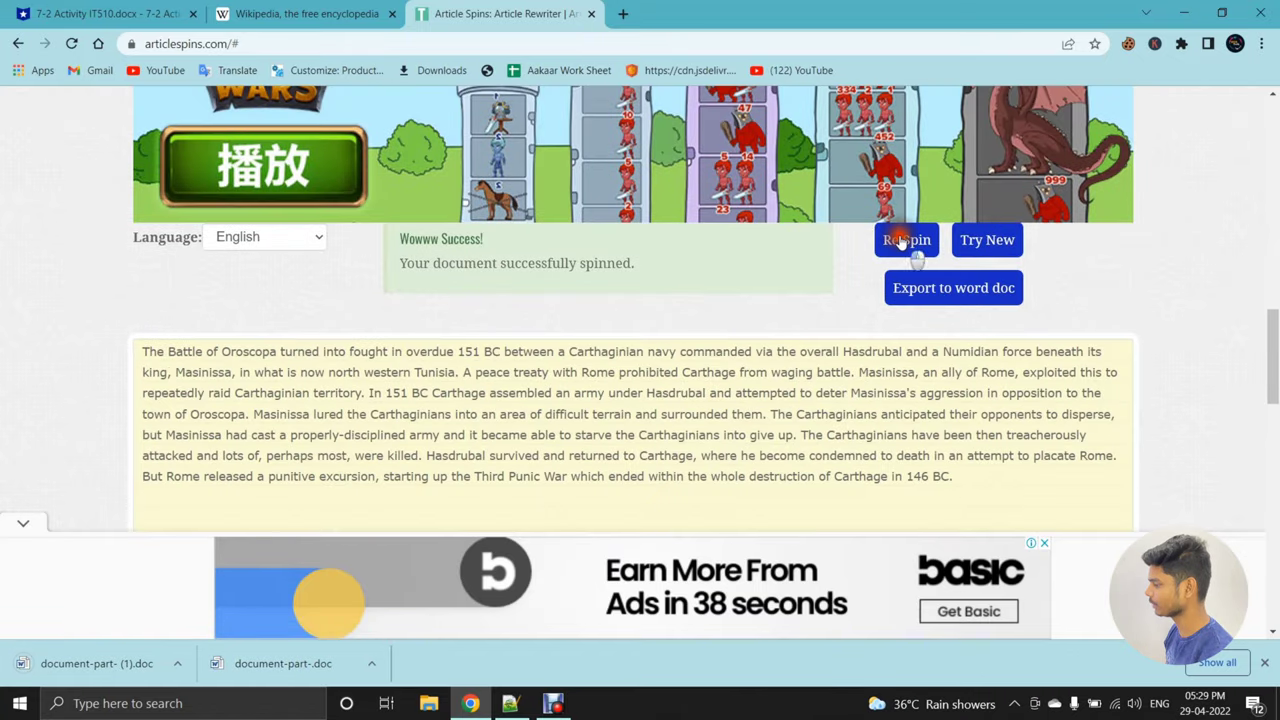
left_click(900, 240)
scroll(960, 312, "down", 10)
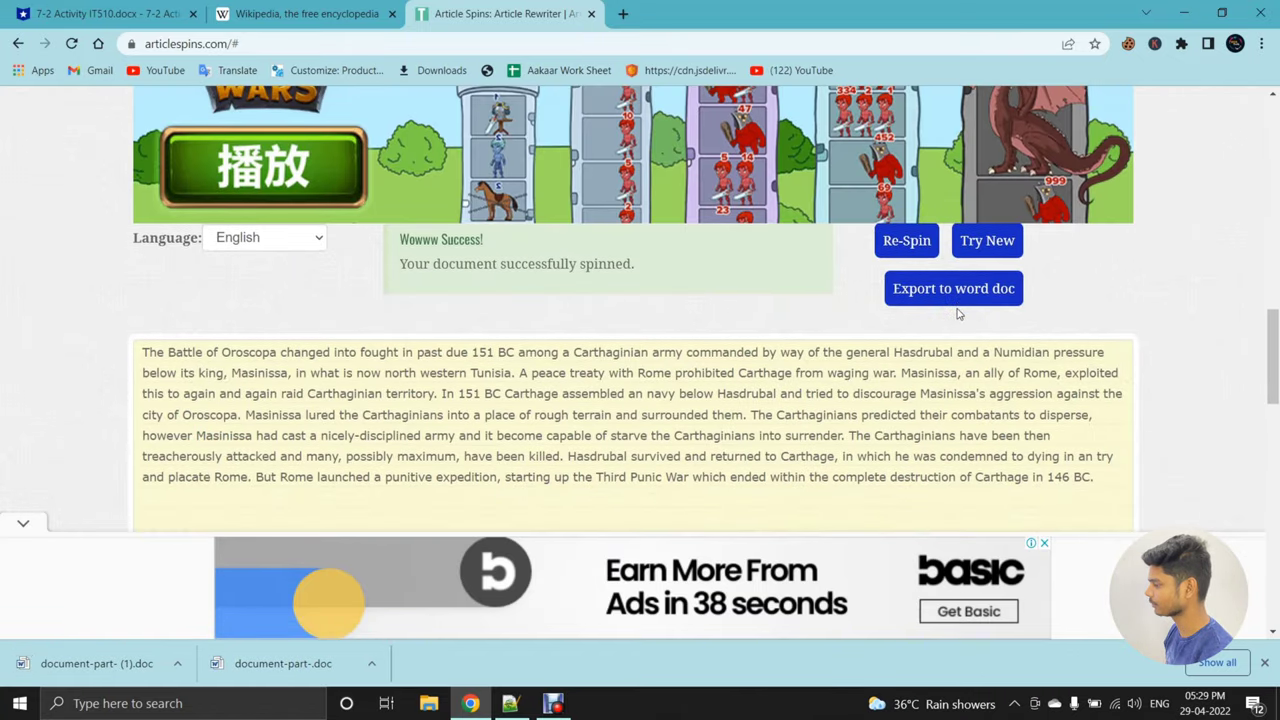
left_click(962, 296)
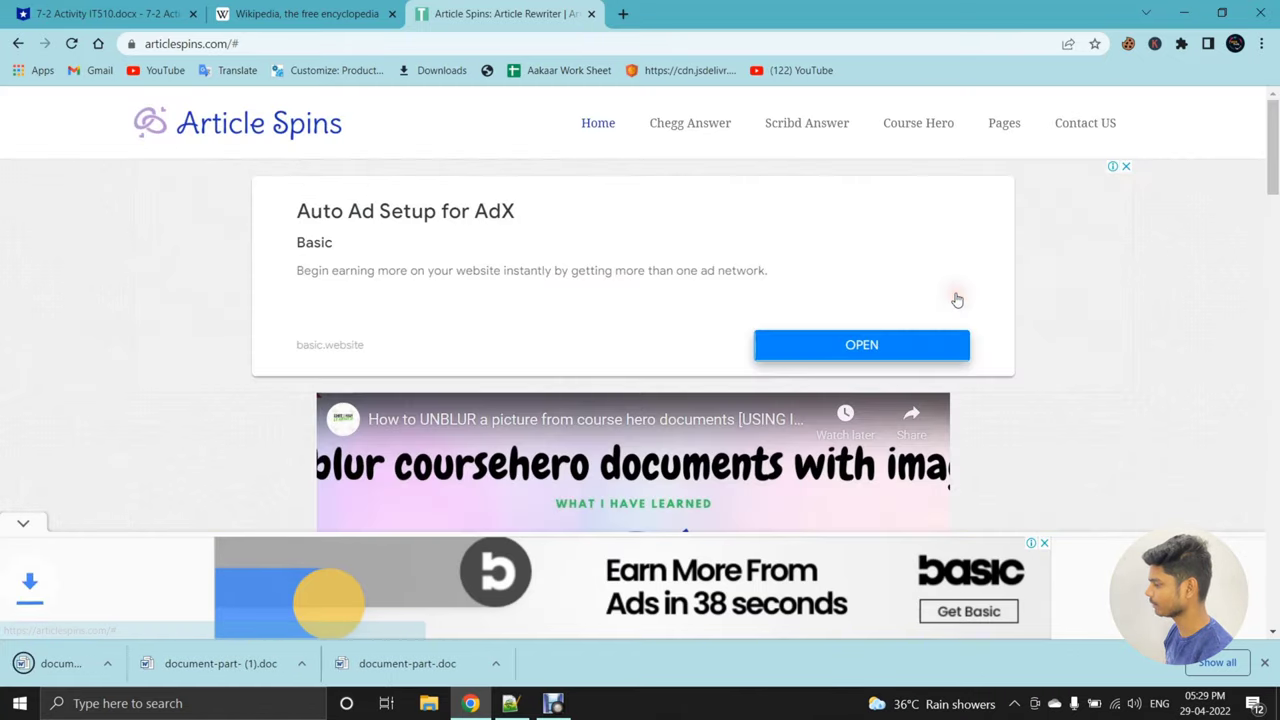
- Generate a fourth spun version of the article and export it as a Word document
scroll(957, 300, "down", 3)
scroll(957, 300, "down", 10)
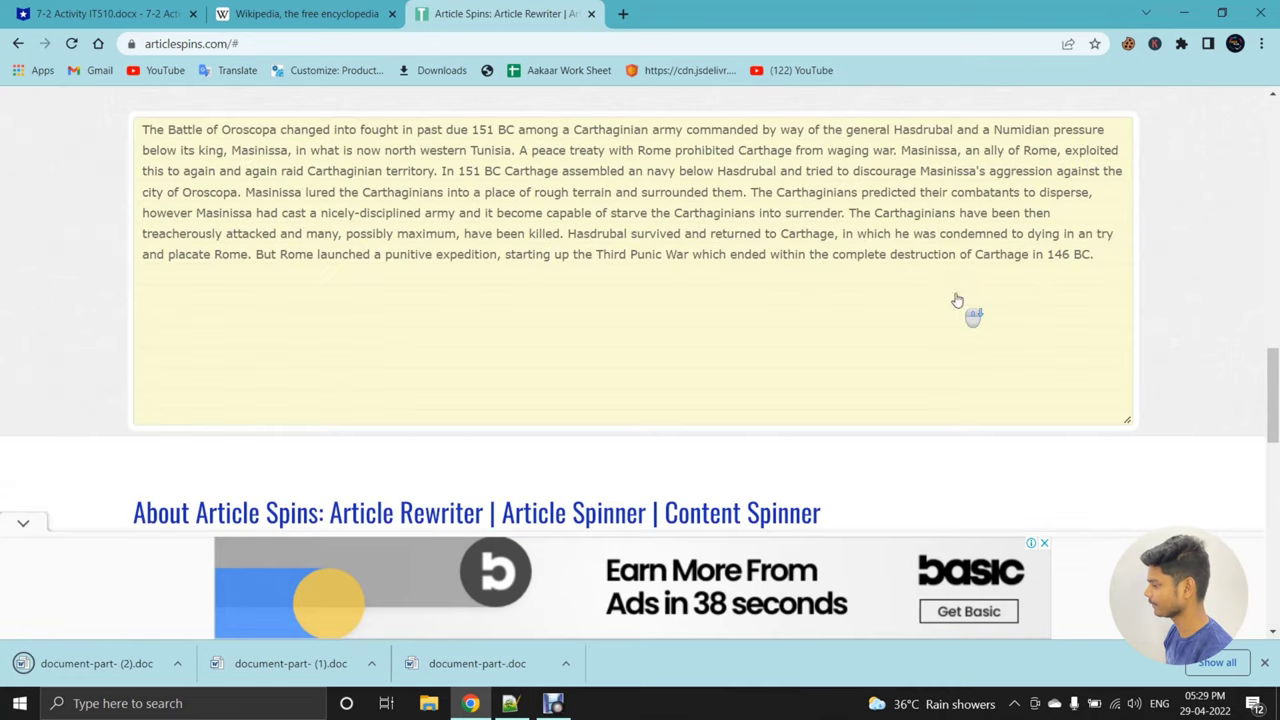
scroll(957, 300, "up", 3)
left_click(906, 351)
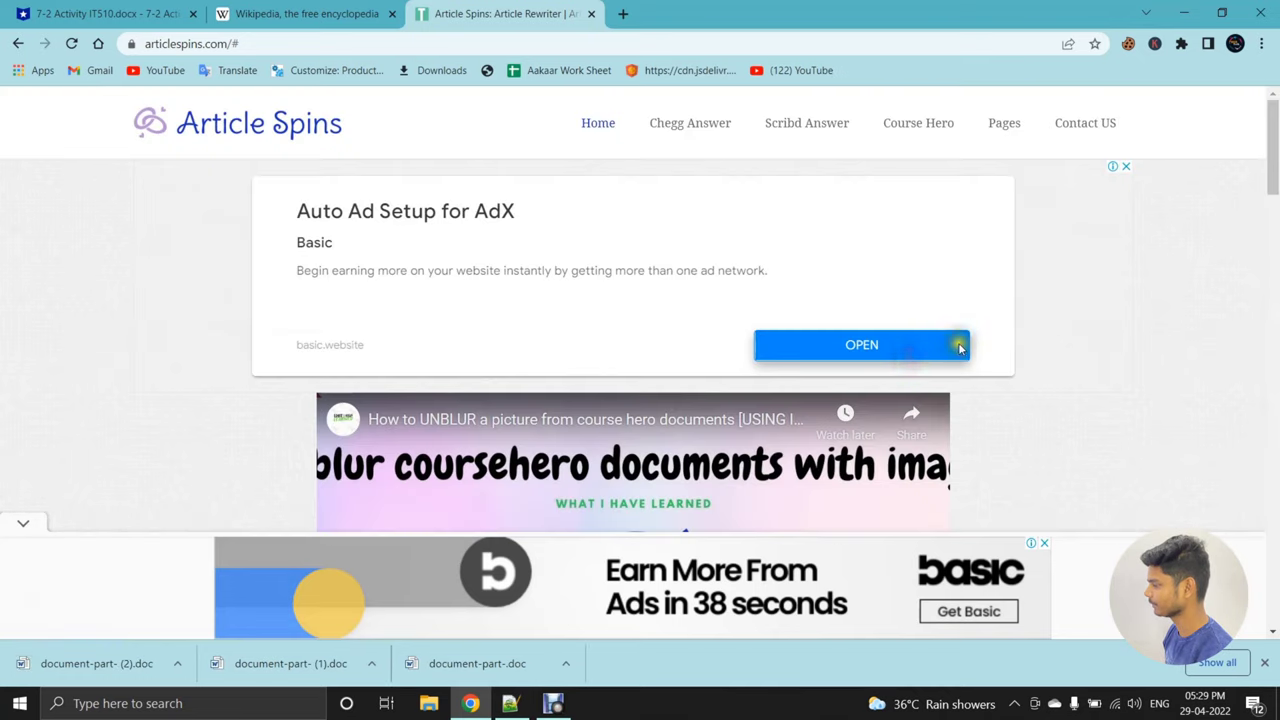
scroll(957, 357, "down", 10)
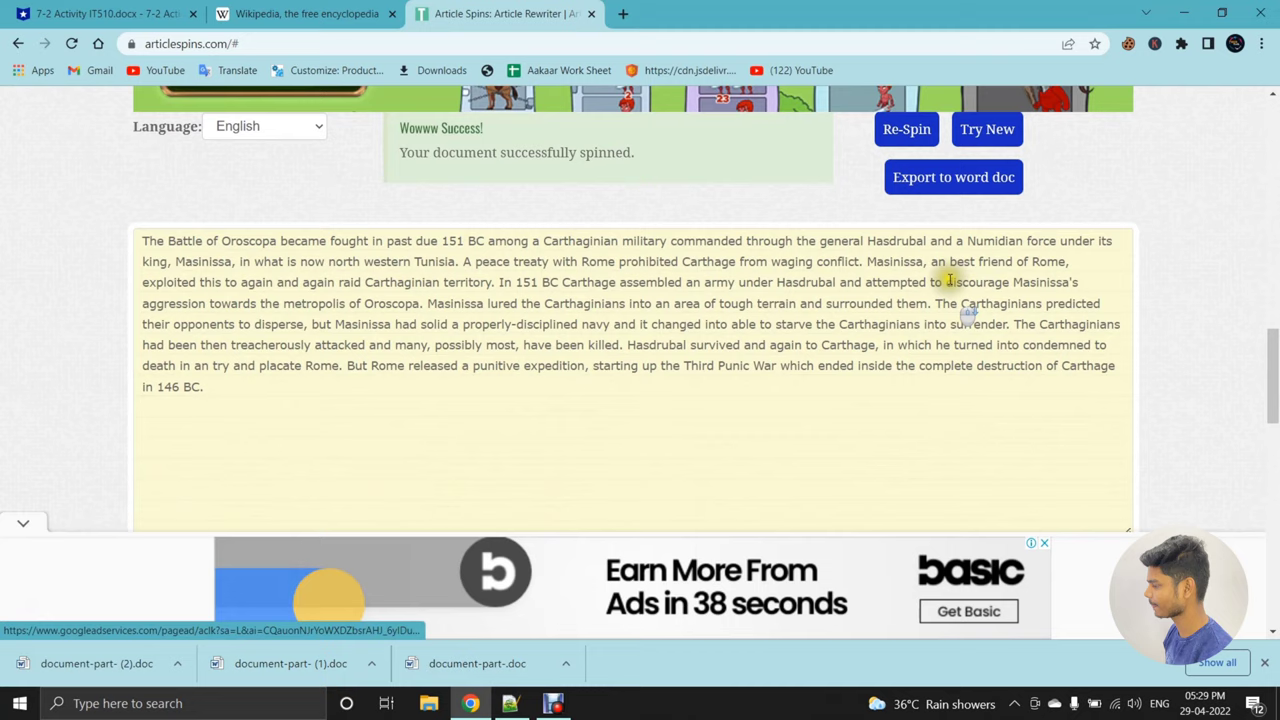
left_click(922, 177)
- Generate a fifth spun version of the article and export it as a Word document
scroll(935, 345, "down", 5)
scroll(927, 333, "up", 4)
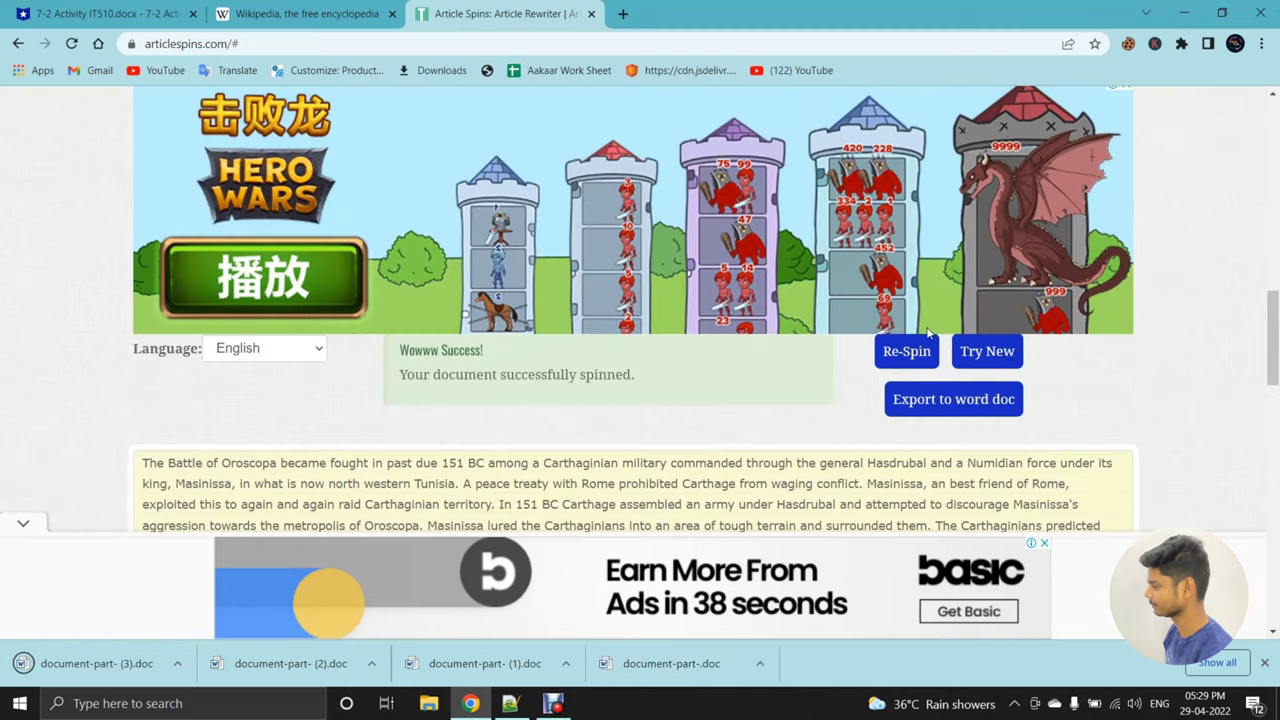
left_click(905, 350)
scroll(930, 320, "down", 10)
scroll(937, 310, "down", 3)
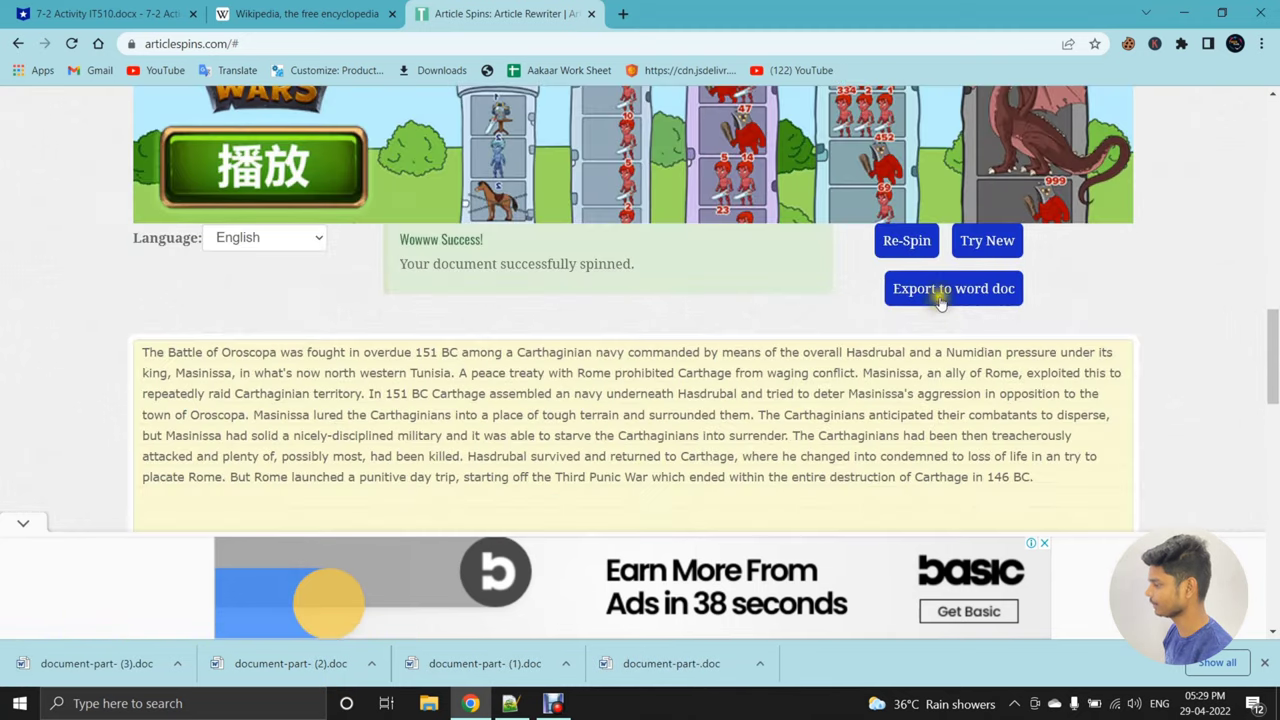
left_click(940, 300)
- Re-spin the article and export the sixth version as a Word document
scroll(935, 295, "down", 10)
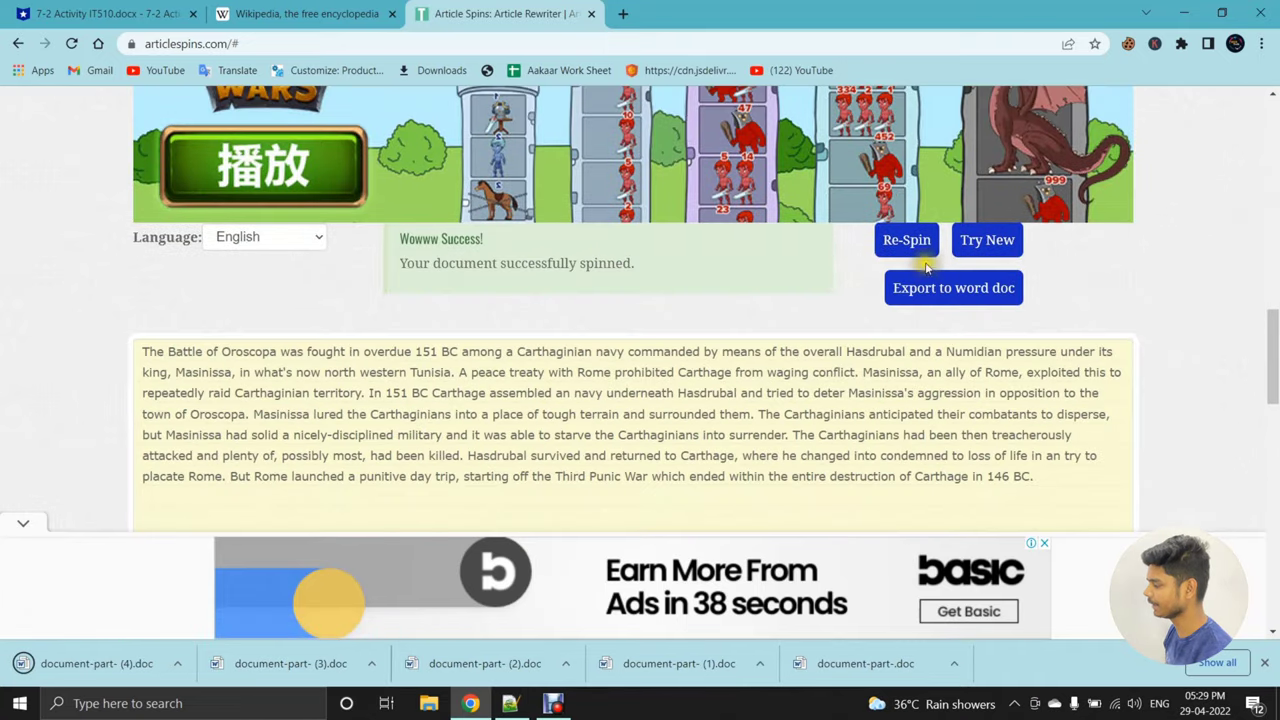
left_click(918, 250)
scroll(923, 251, "down", 10)
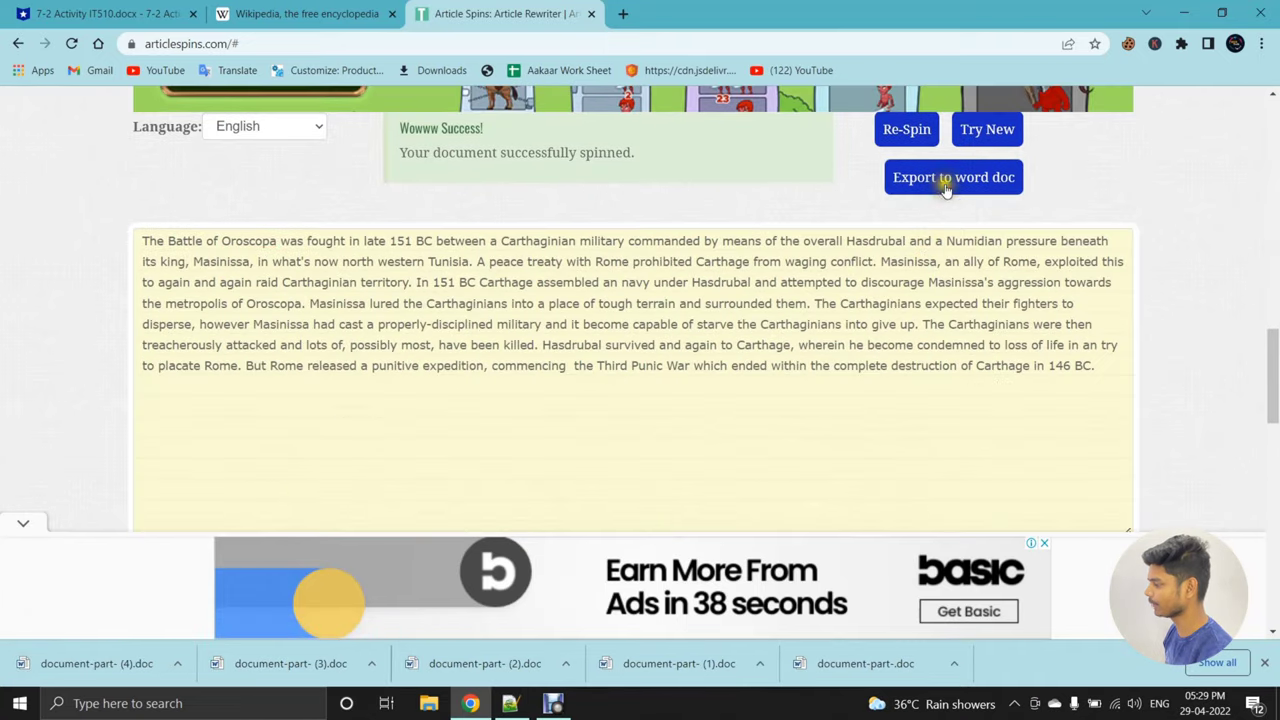
left_click(945, 180)
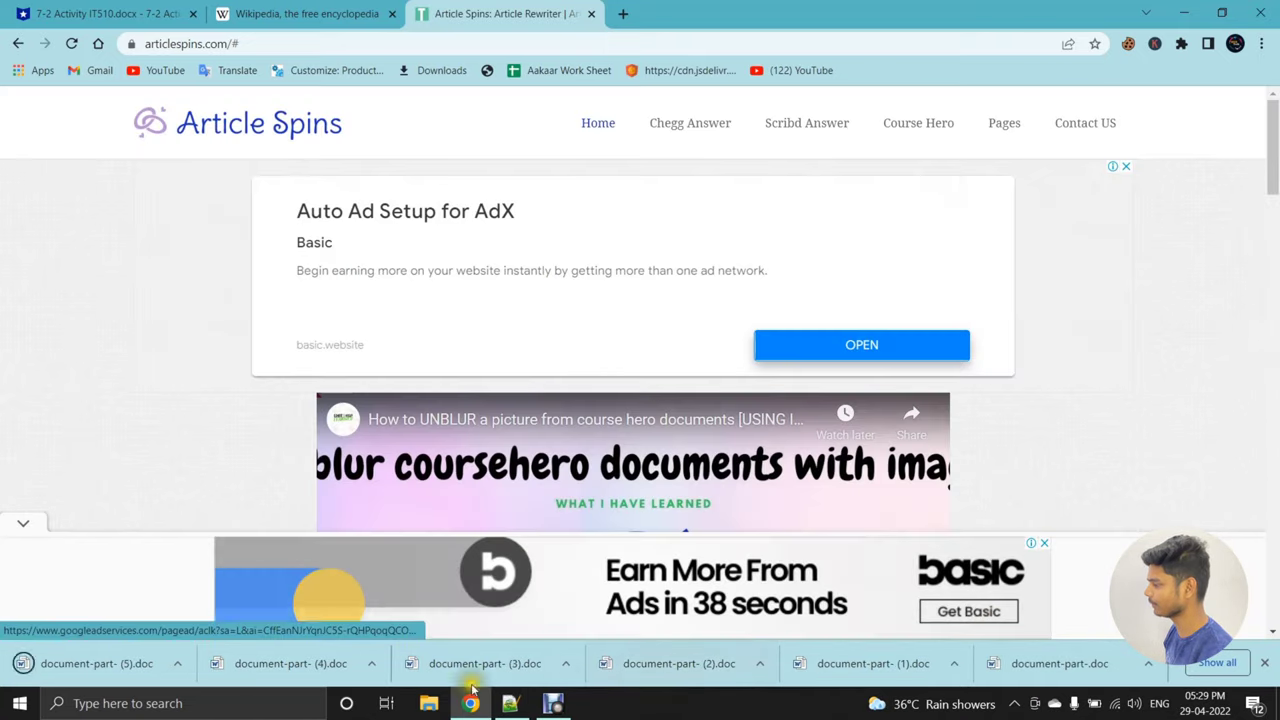
- Re-spin the article and export the seventh version as a Word document
scroll(908, 335, "down", 3)
scroll(908, 335, "down", 3)
left_click(905, 245)
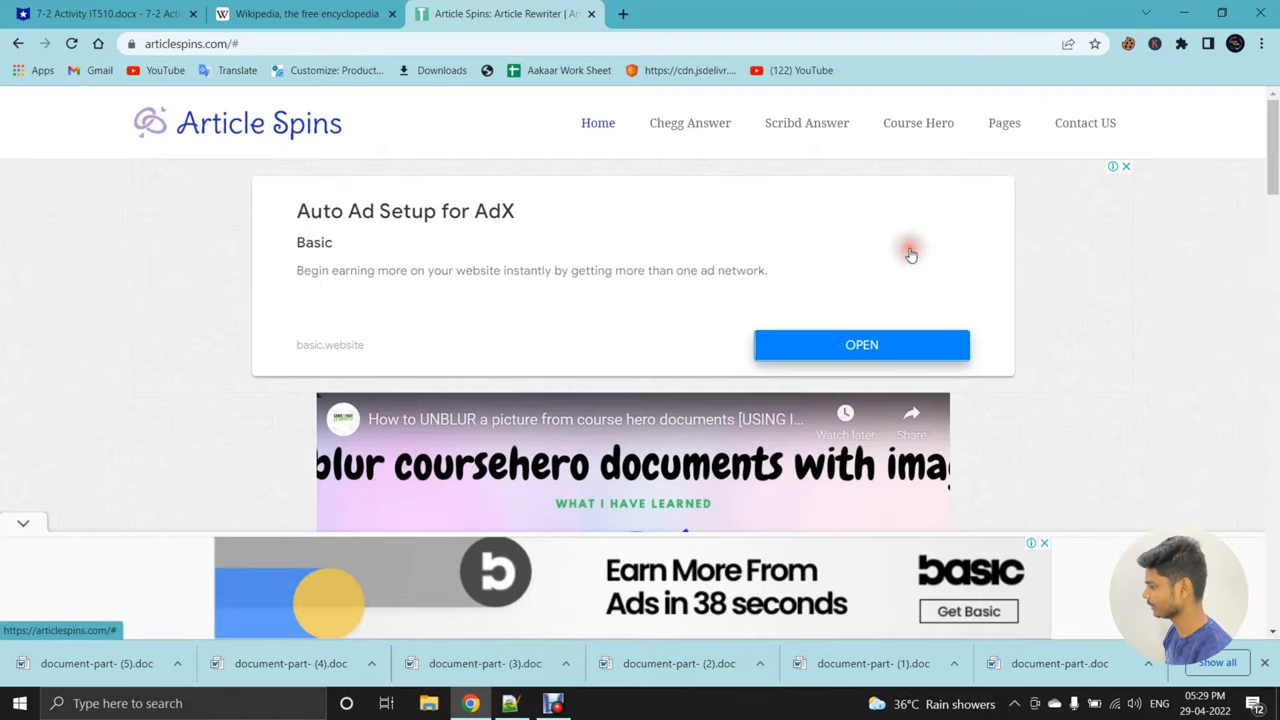
scroll(914, 287, "down", 5)
scroll(914, 287, "up", 3)
left_click(948, 396)
- Generate an eighth spun version of the article and export it as a Word document
scroll(915, 310, "down", 8)
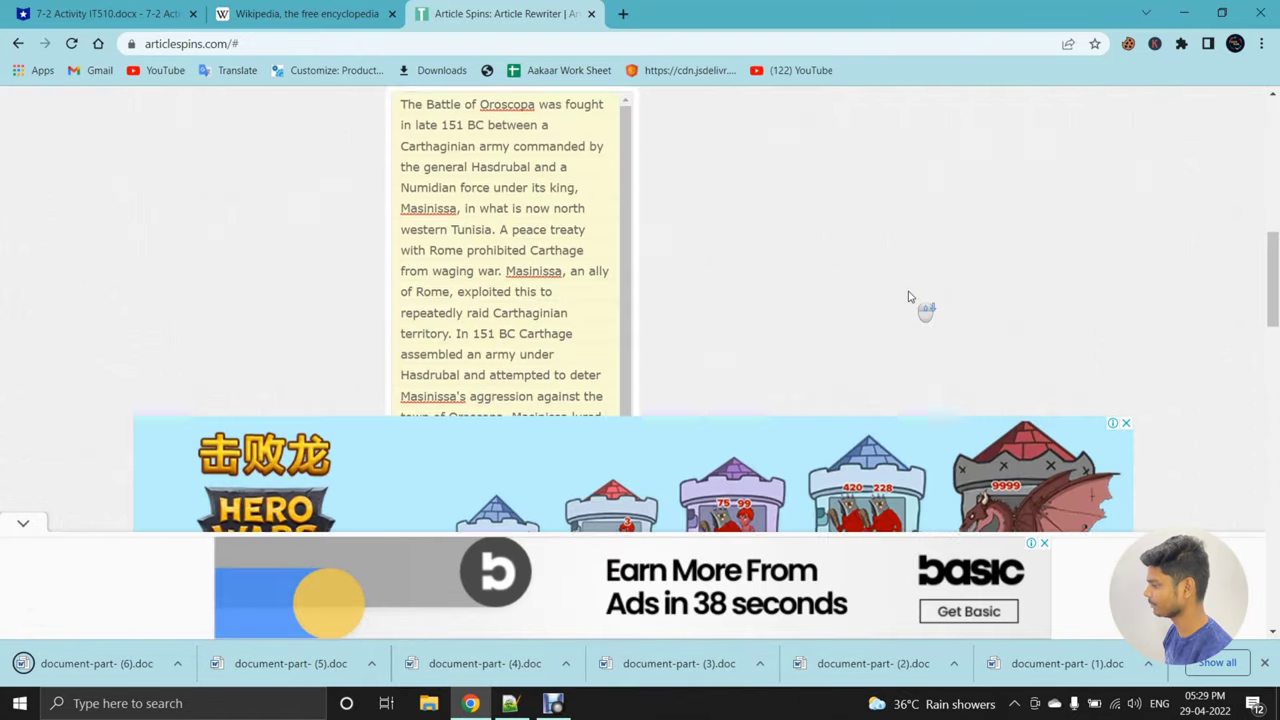
scroll(908, 297, "up", 3)
left_click(900, 245)
scroll(917, 283, "down", 8)
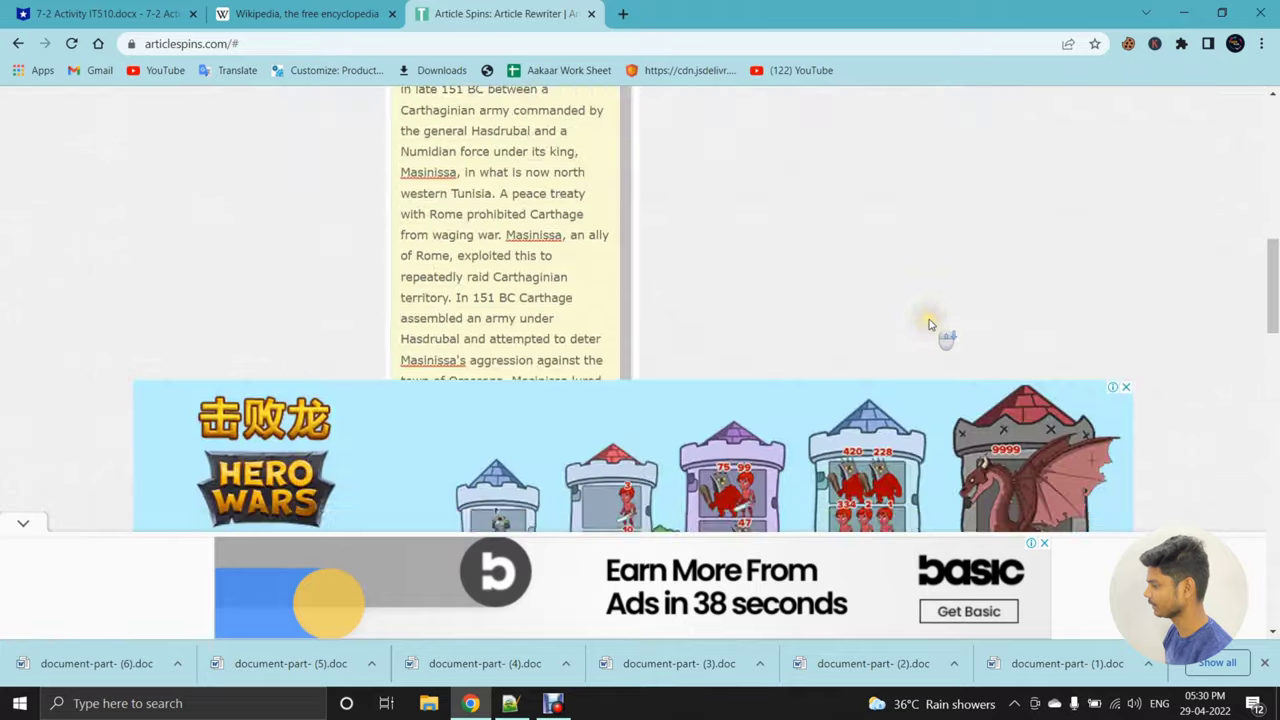
scroll(937, 250, "up", 3)
left_click(957, 394)
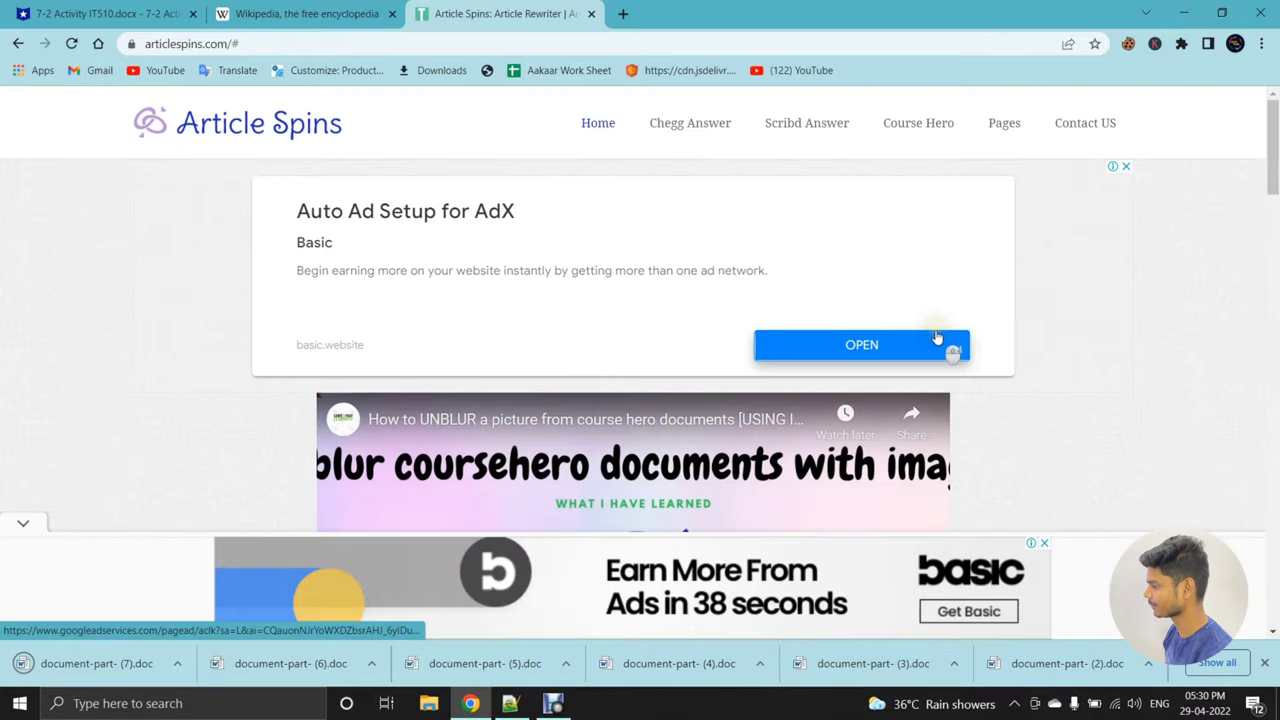
- Generate a ninth spun version of the article and export it as a Word document
scroll(943, 343, "down", 8)
scroll(937, 338, "up", 2)
left_click(912, 345)
scroll(923, 289, "down", 8)
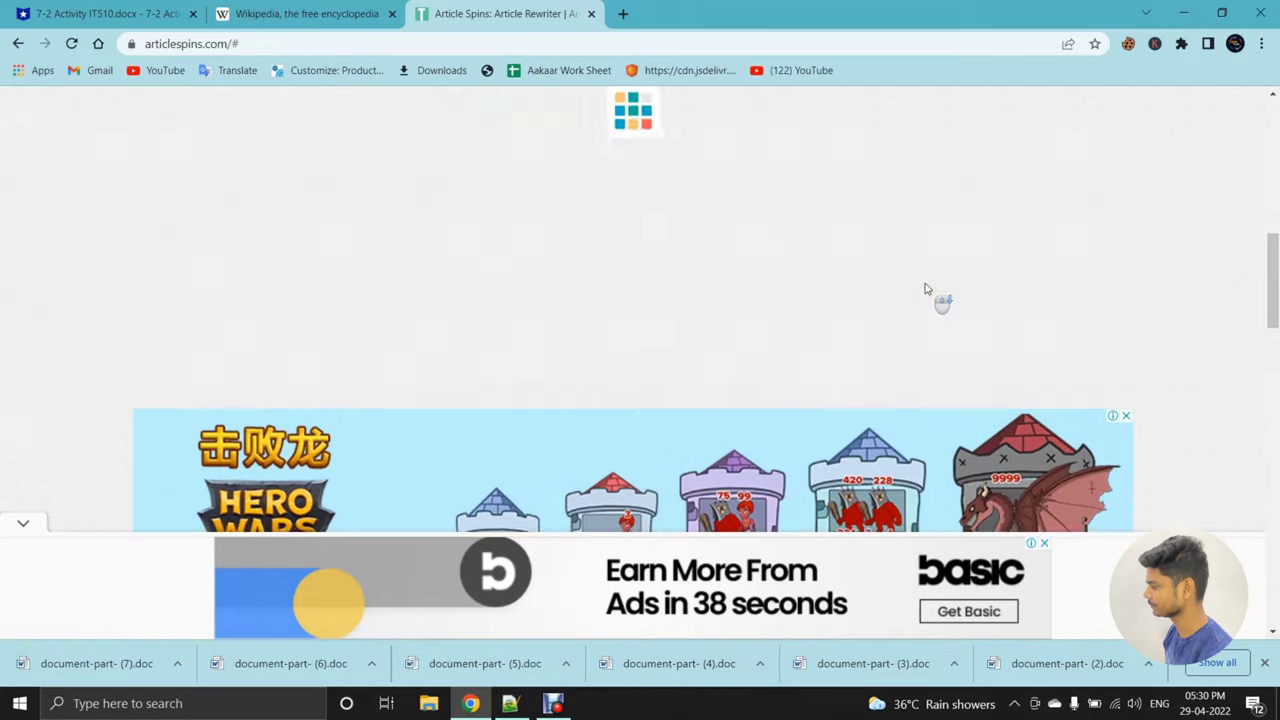
scroll(928, 260, "up", 2)
scroll(951, 306, "down", 2)
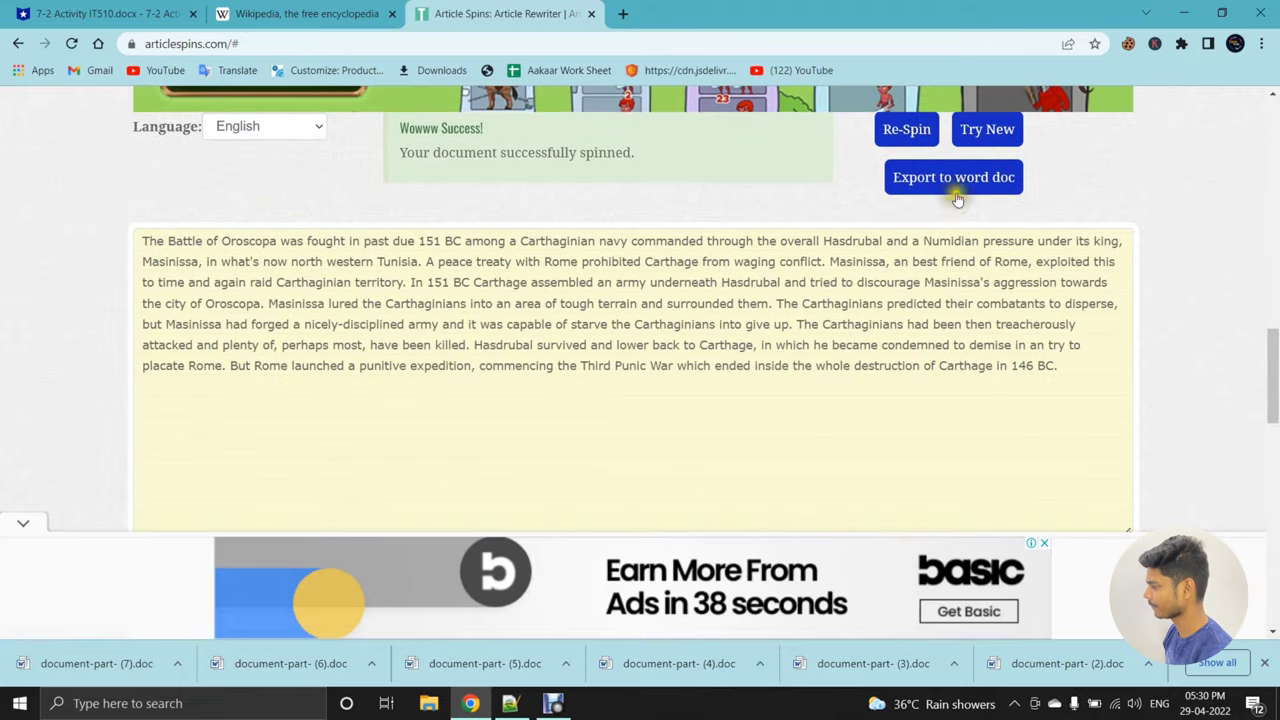
left_click(955, 188)
- Re-spin the article and export the tenth version as a Word document
scroll(917, 331, "down", 8)
scroll(914, 322, "up", 2)
left_click(907, 241)
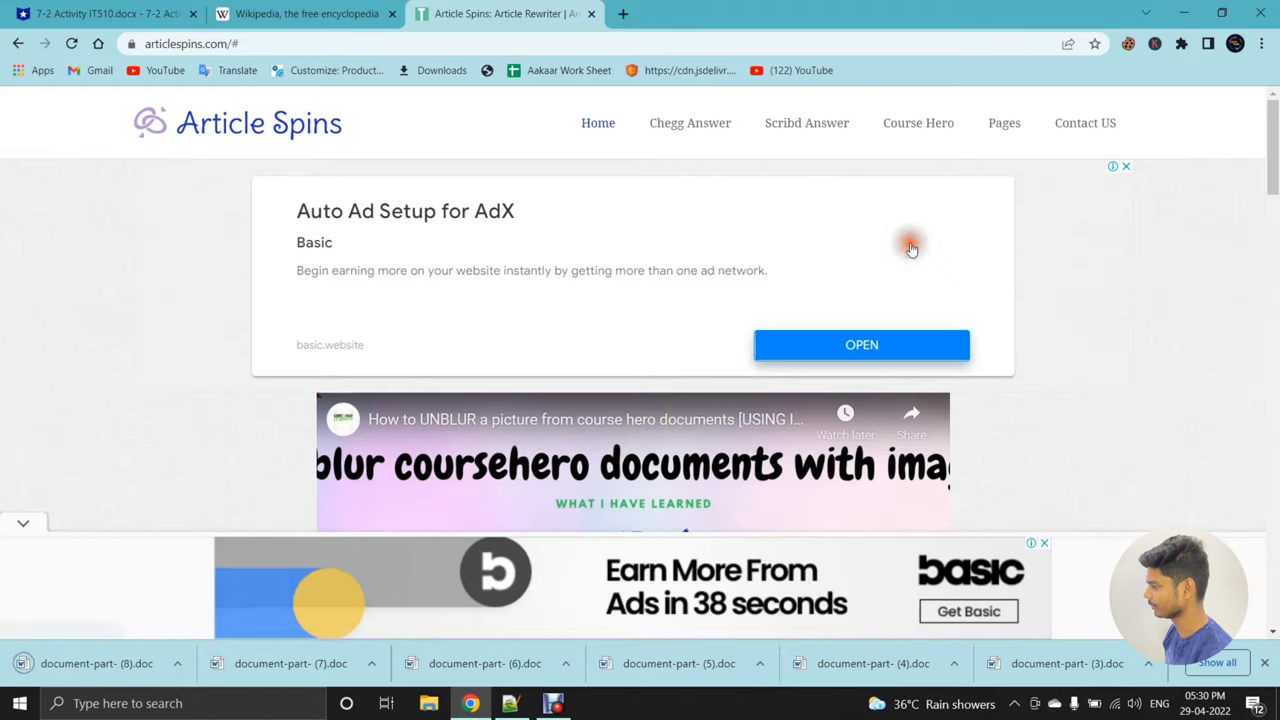
scroll(944, 309, "down", 6)
scroll(945, 309, "down", 3)
left_click(953, 289)
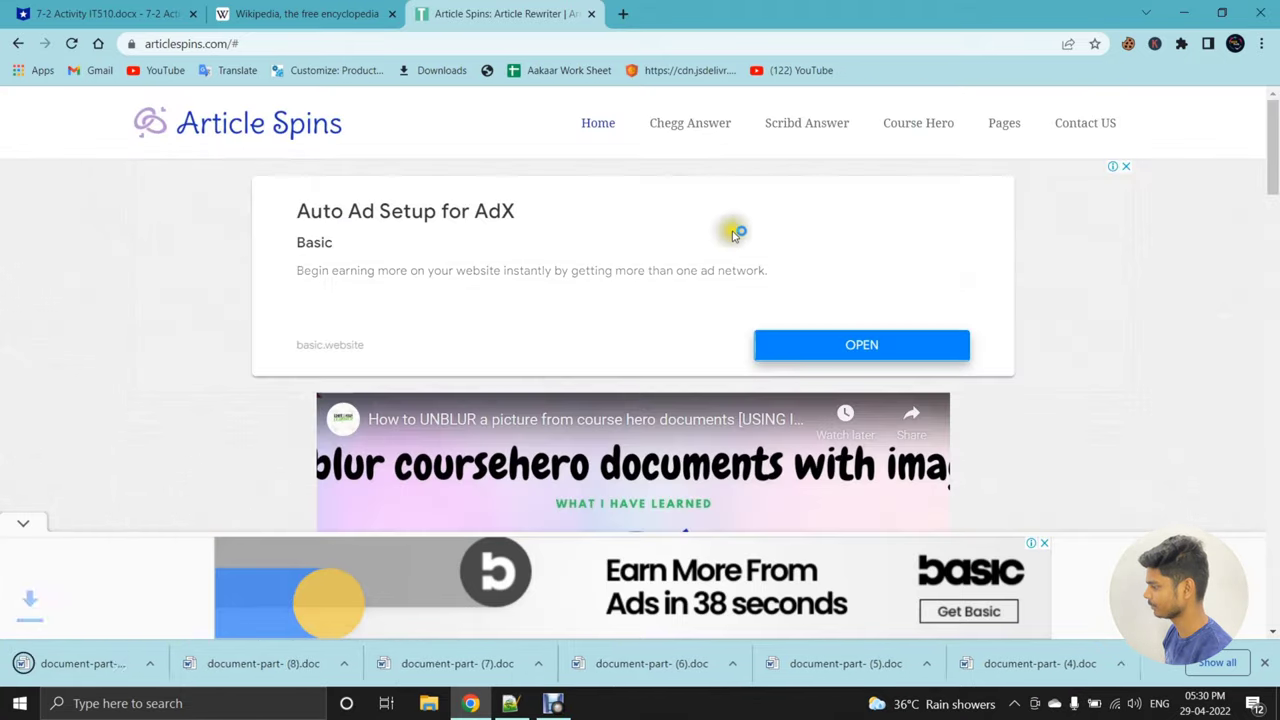
- Check the browser's downloads list, and export an eleventh re-spun version of the article as a Word document
key("ctrl+j")
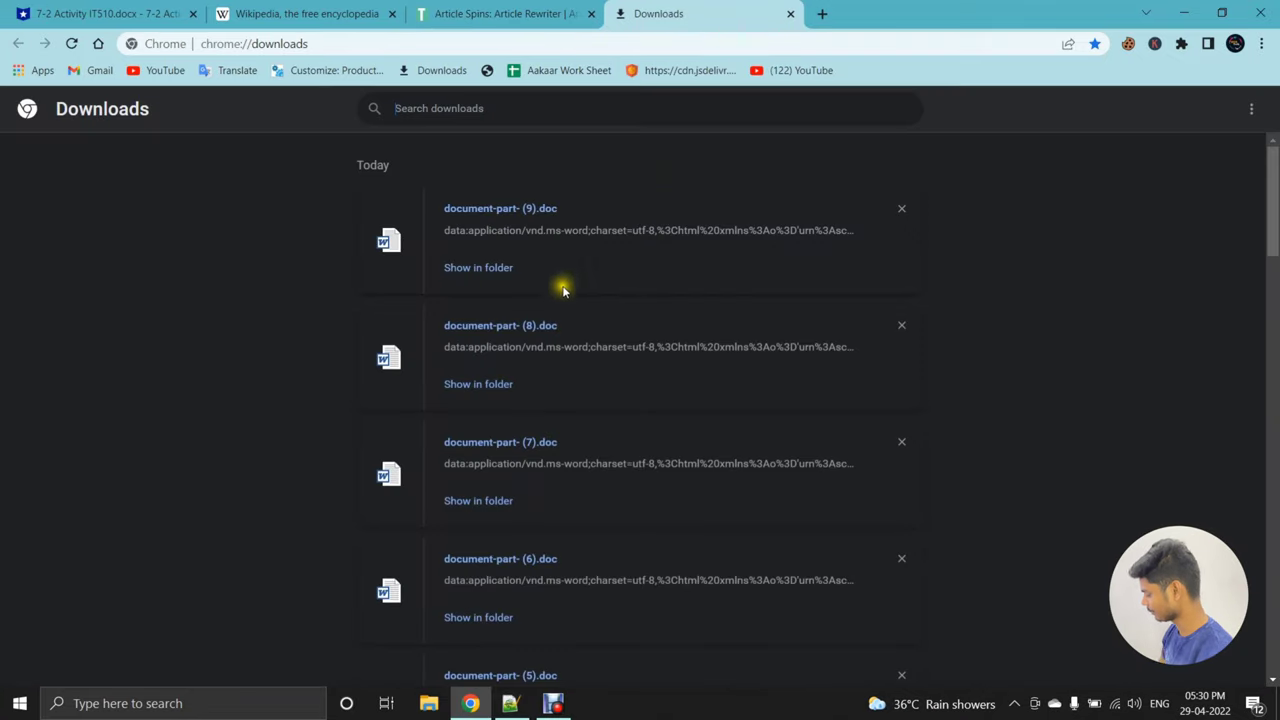
left_click(497, 16)
scroll(913, 260, "down", 5)
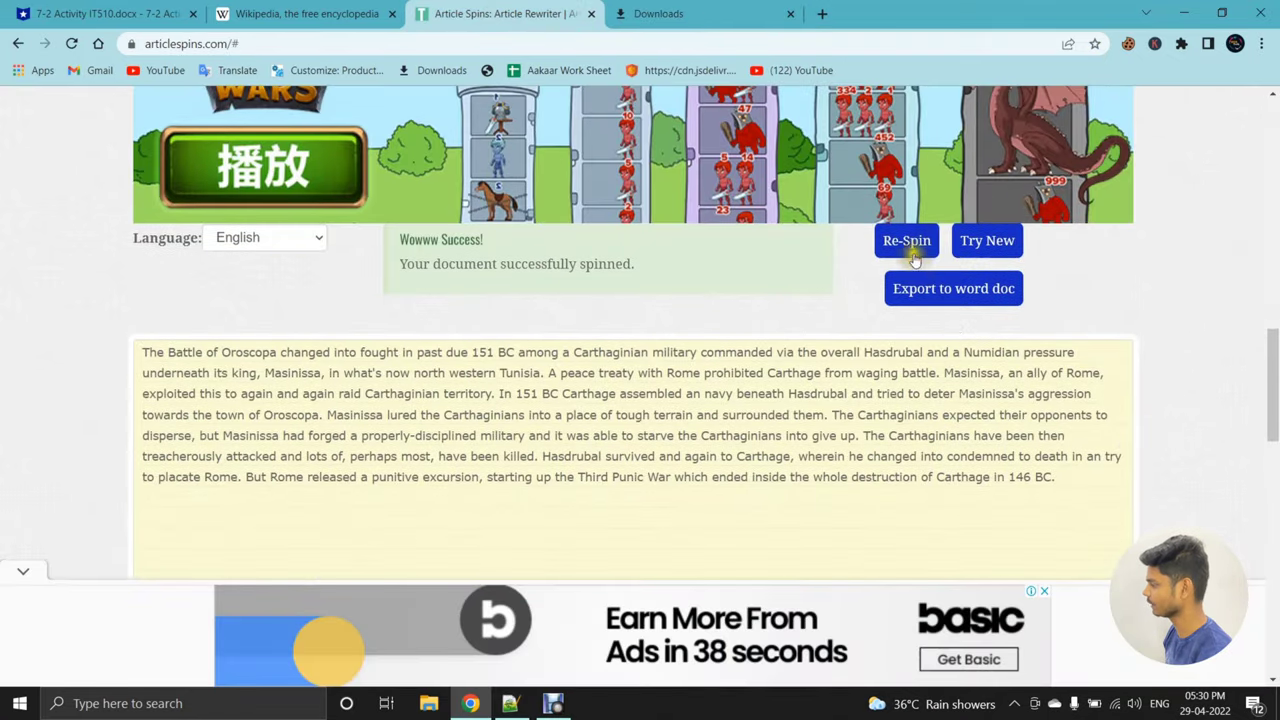
left_click(906, 242)
scroll(945, 388, "down", 5)
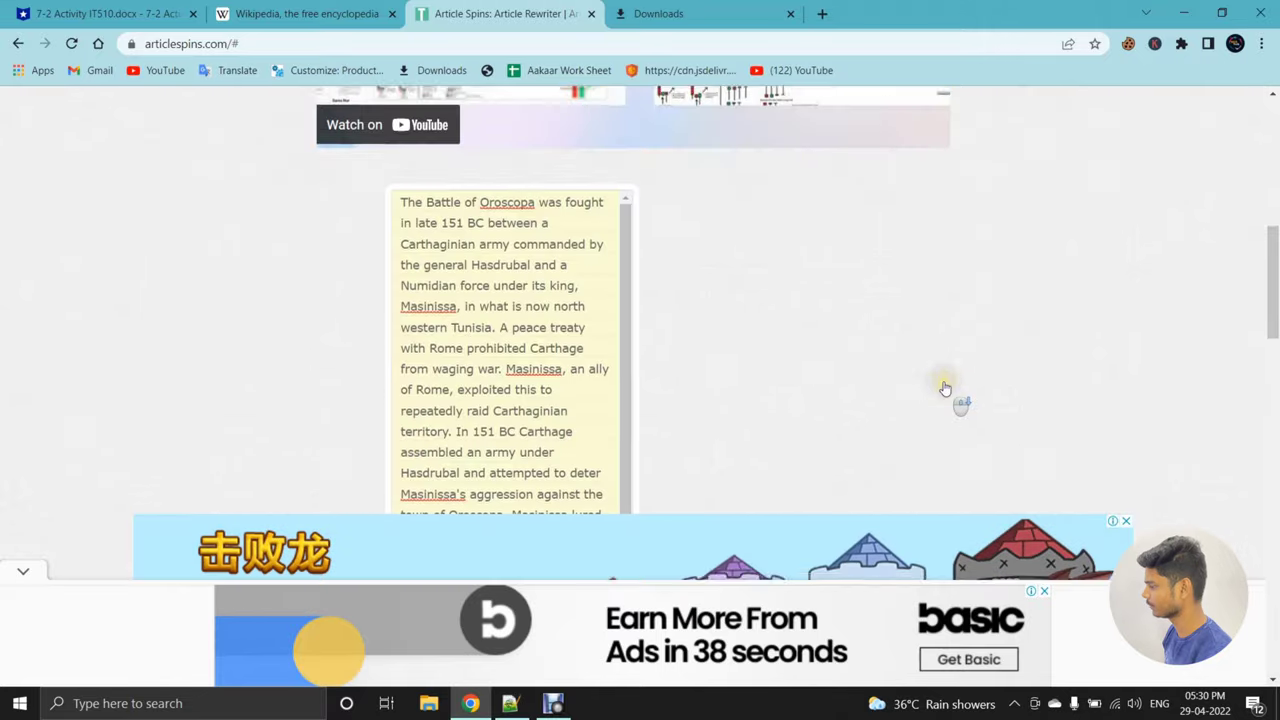
left_click(945, 392)
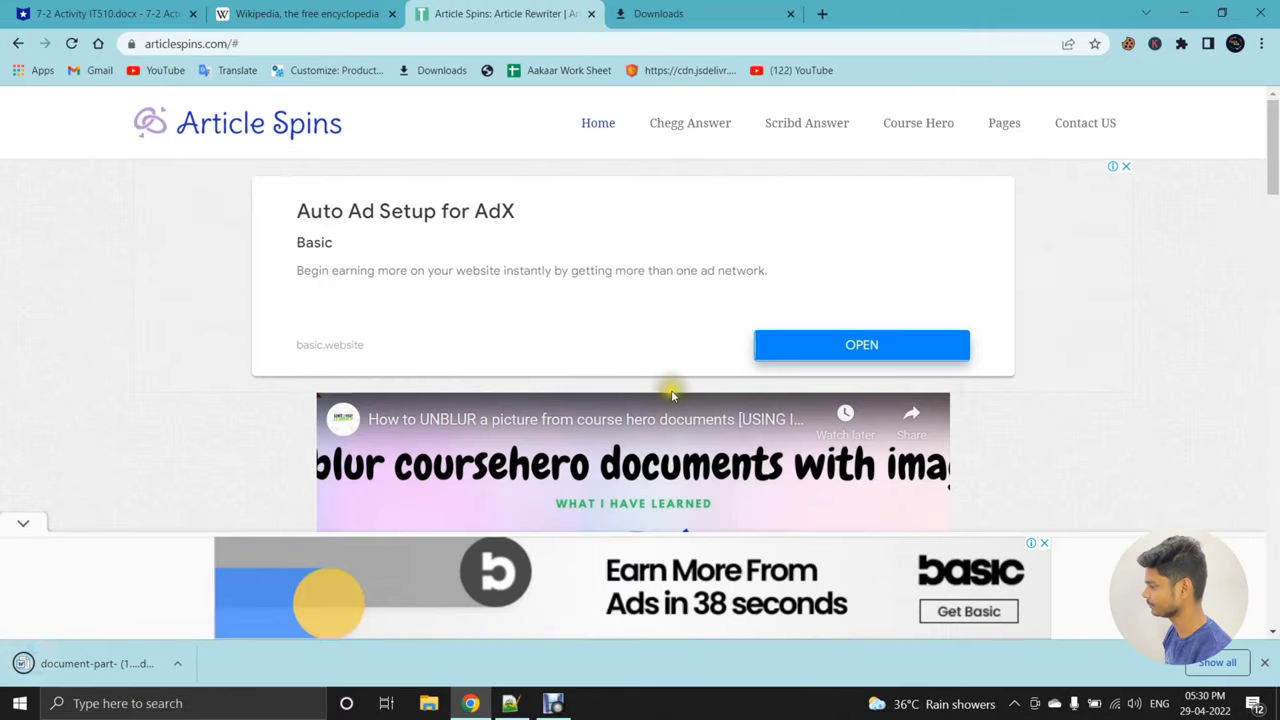
- Open Wikipedia's full Battle of Oroscopa article and copy its title
left_click(300, 14)
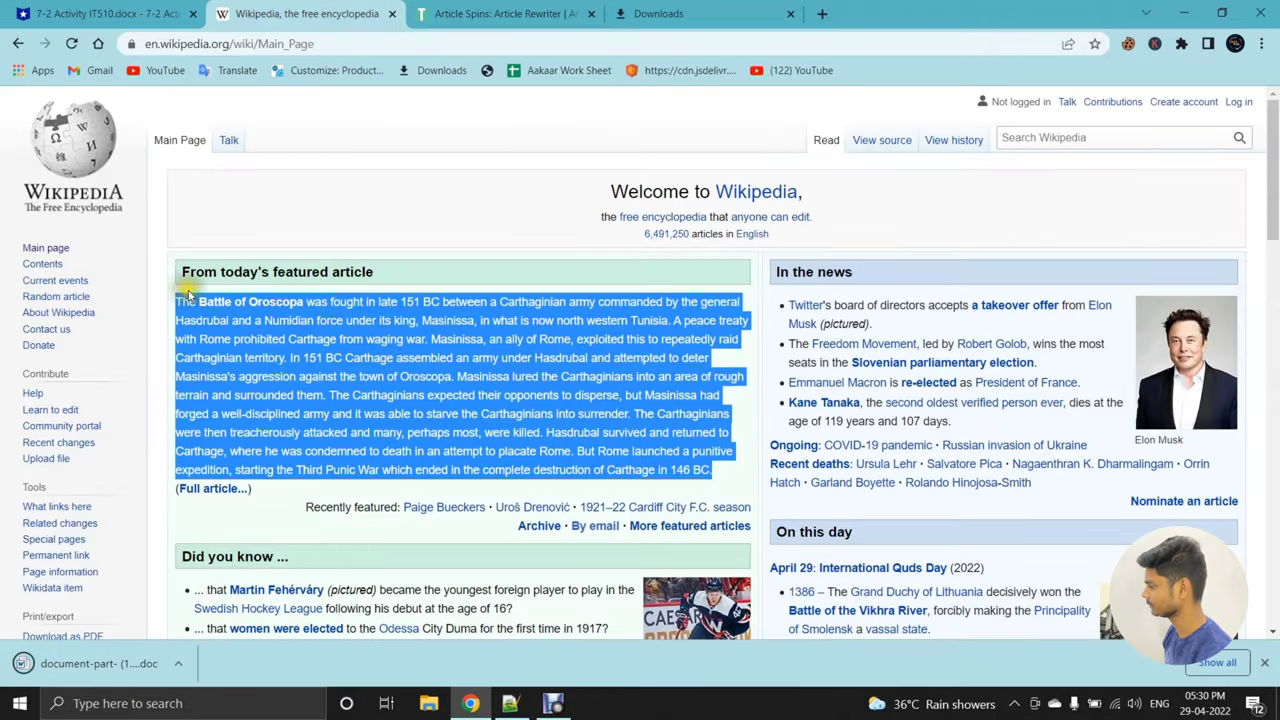
left_click(219, 304)
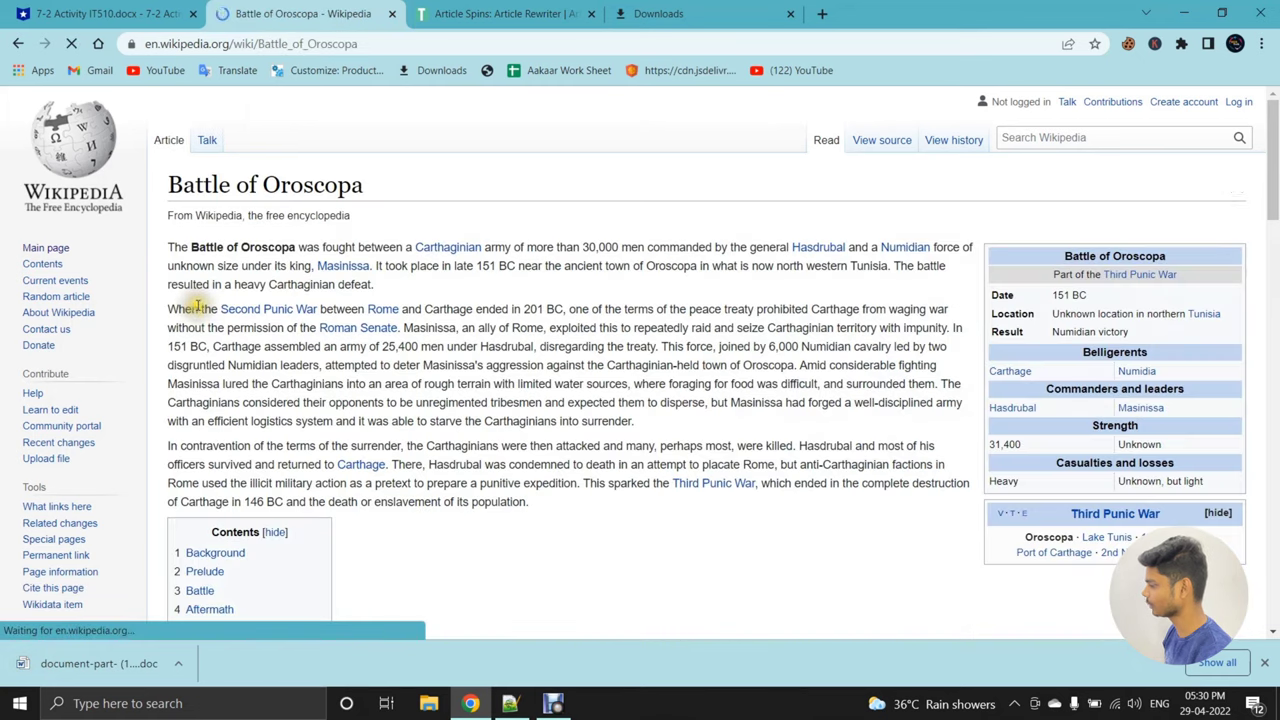
left_click_drag(330, 180, 172, 190)
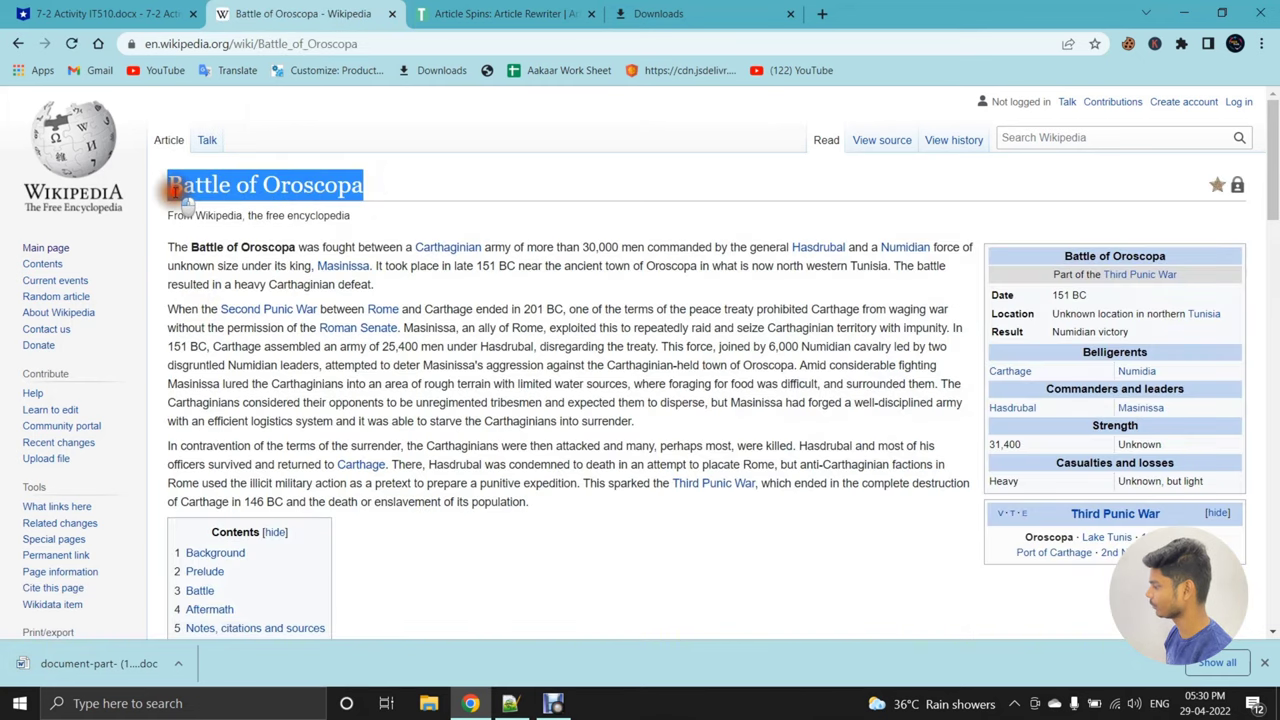
right_click(204, 197)
left_click(240, 205)
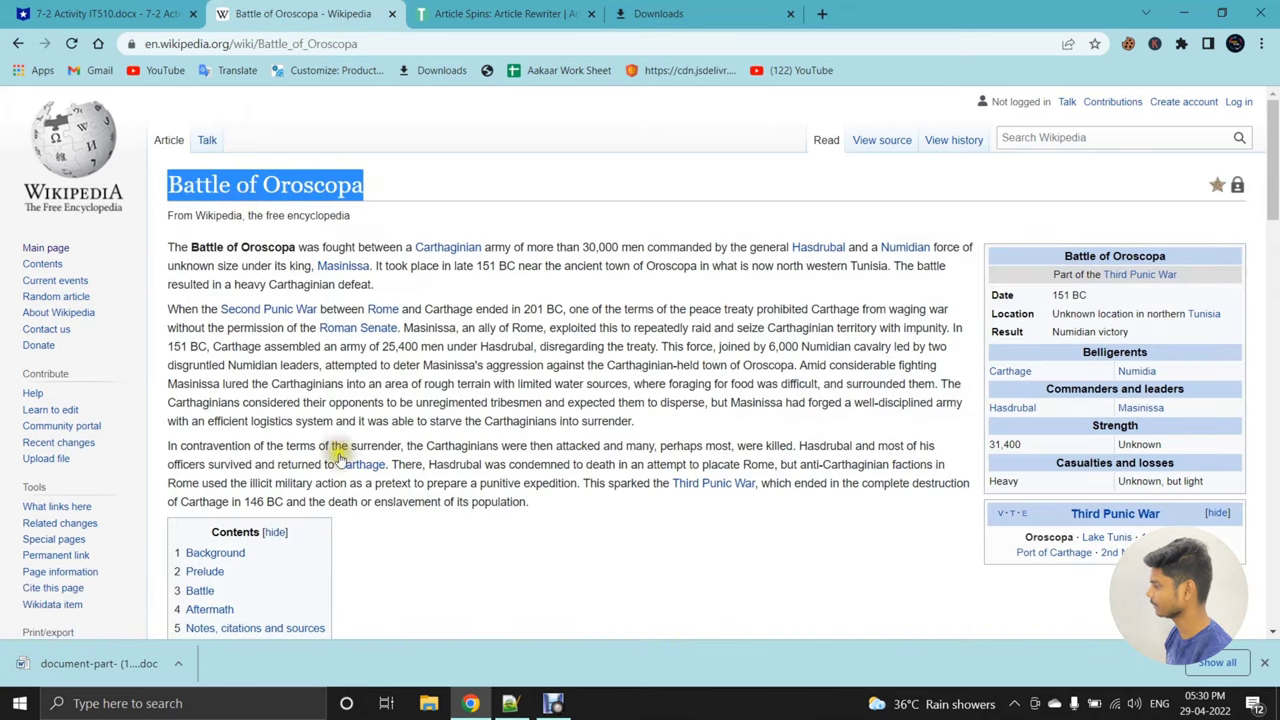
- Select document-part- (1) through document-part- (10) in the Downloads folder and paste them onto the desktop
left_click(655, 14)
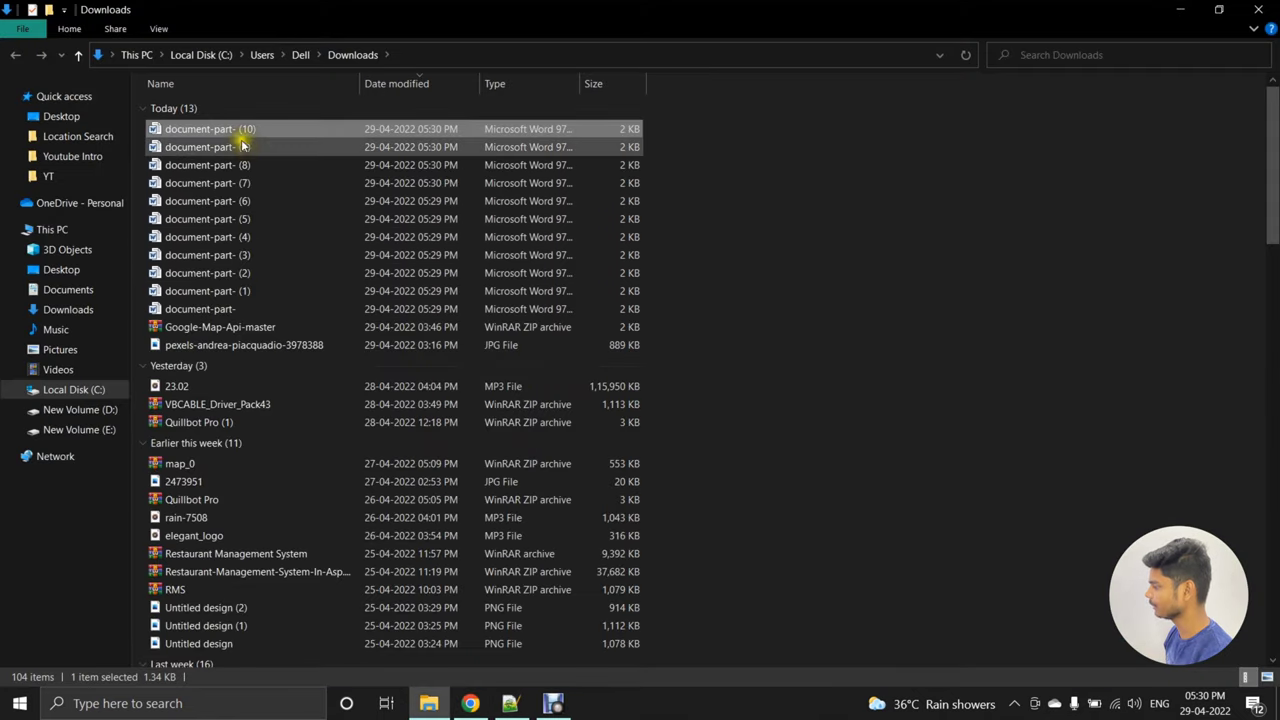
left_click(242, 293)
left_click(242, 293)
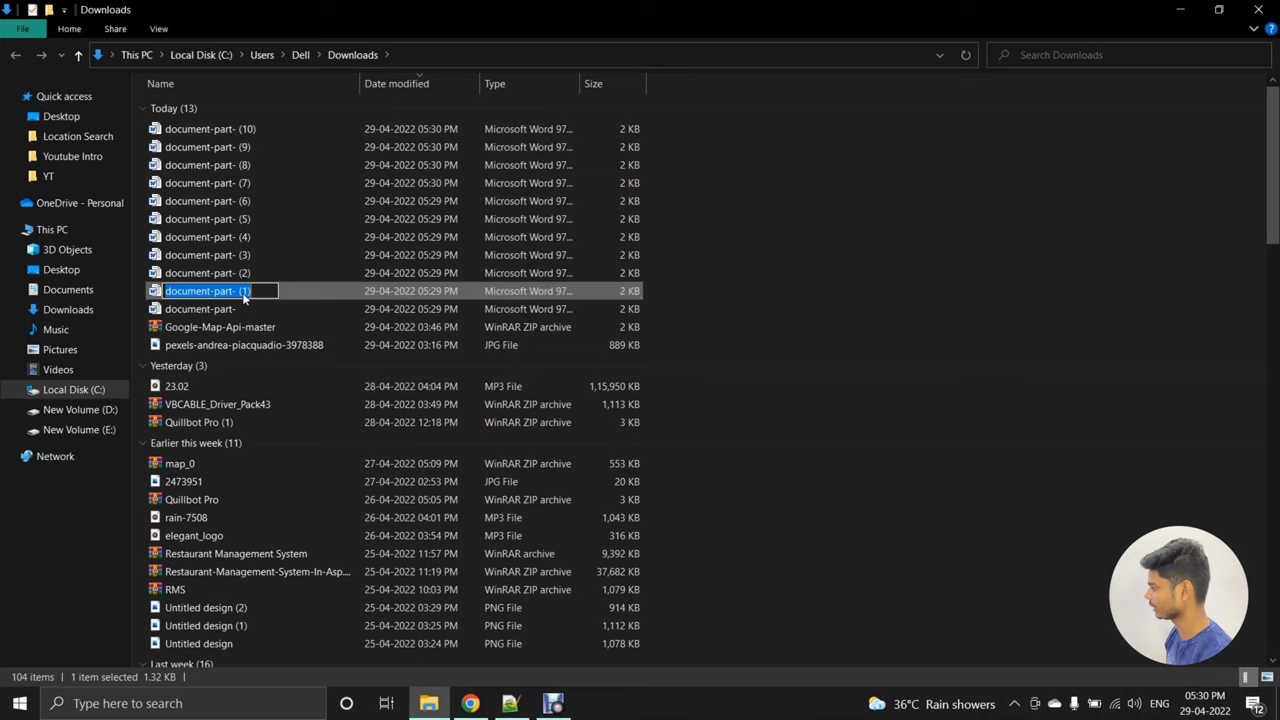
left_click(712, 293)
left_click_drag(712, 293, 440, 147)
key("super+d")
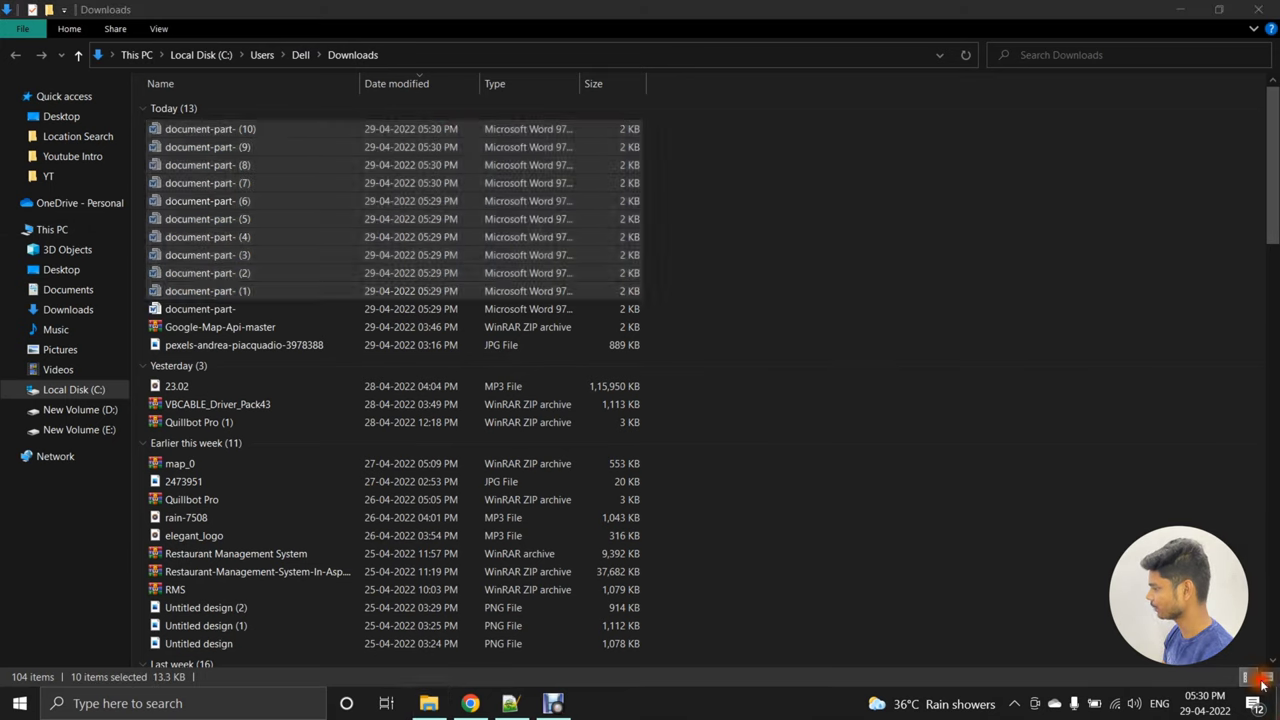
right_click(680, 129)
left_click(741, 209)
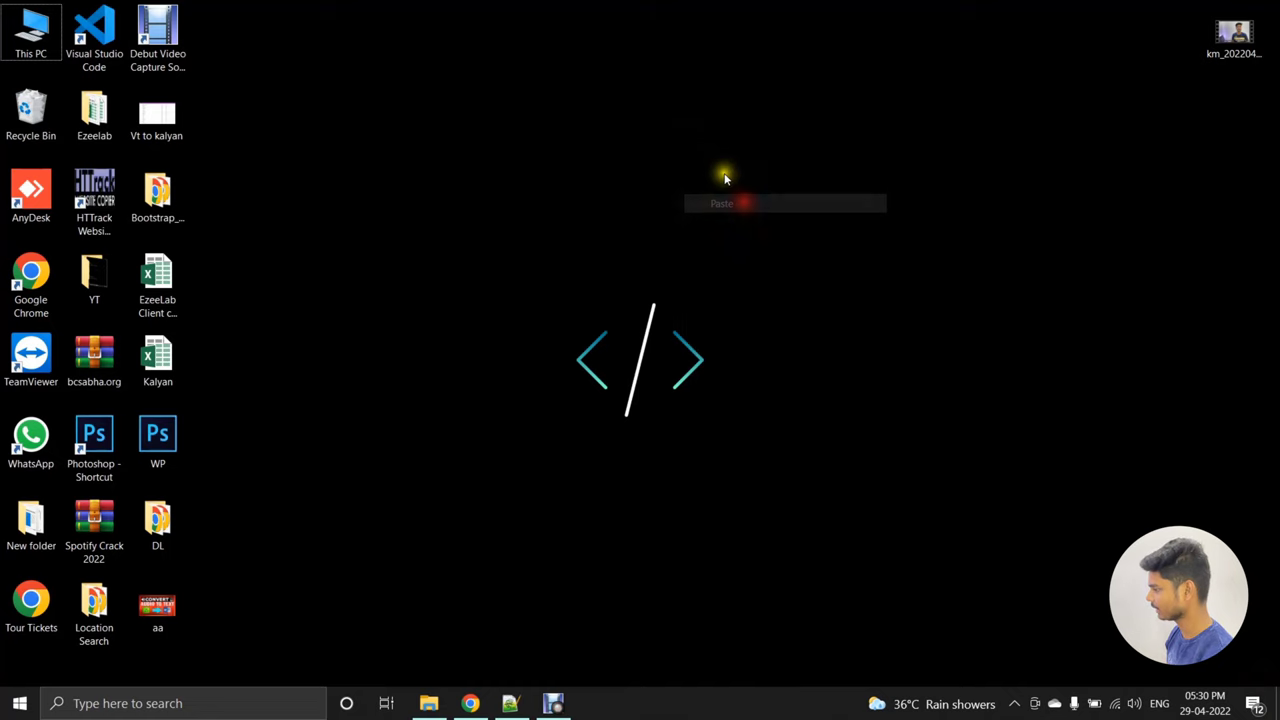
left_click(917, 192)
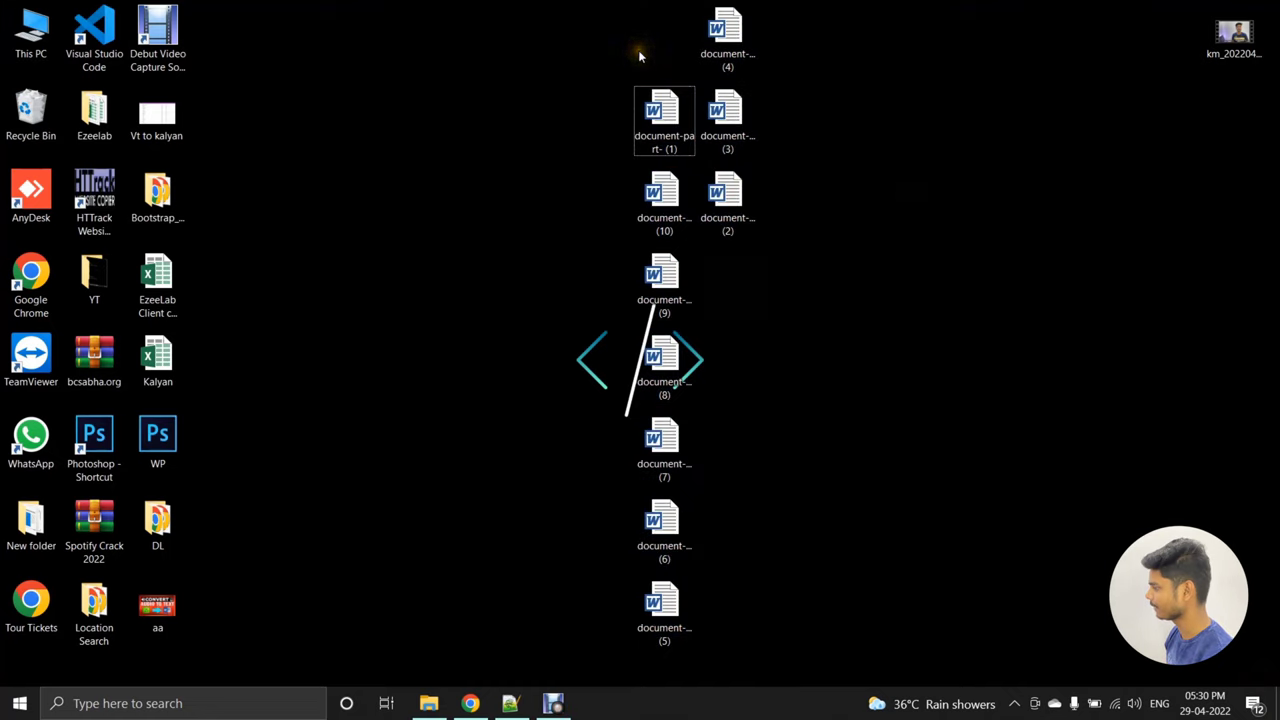
- Shift the ten pasted Word documents one column to the left on the desktop
left_click_drag(653, 88, 778, 614)
left_click_drag(664, 120, 601, 120)
left_click(883, 126)
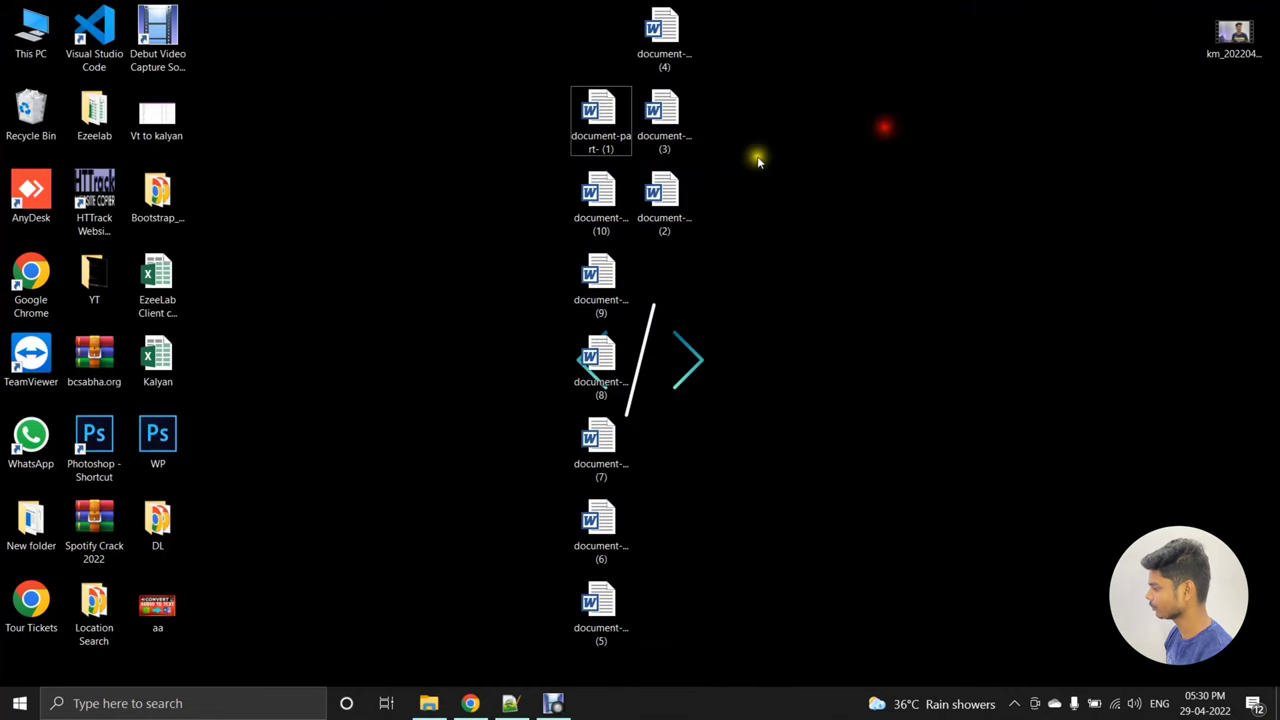
- Copy the Battle of Oroscopa title from the Wikipedia article and rename the desktop file document-part- (1) with it
left_click(611, 147)
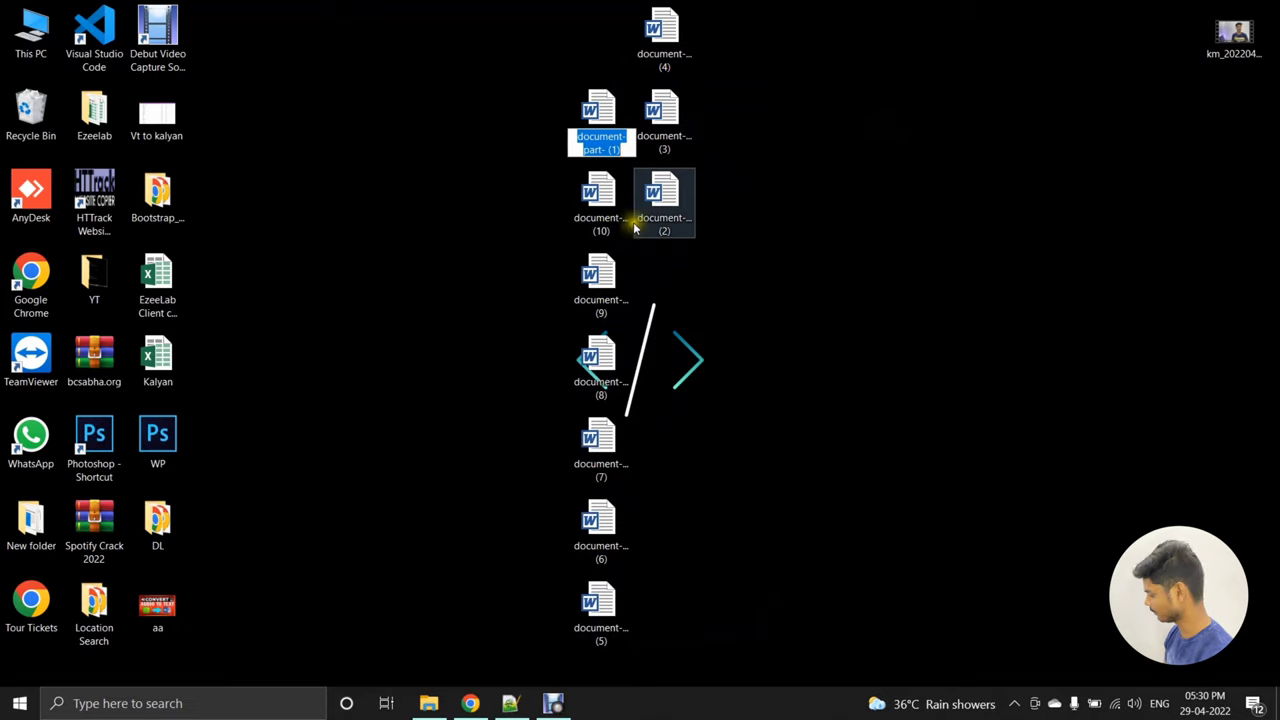
key("alt+Tab")
key("alt+Tab")
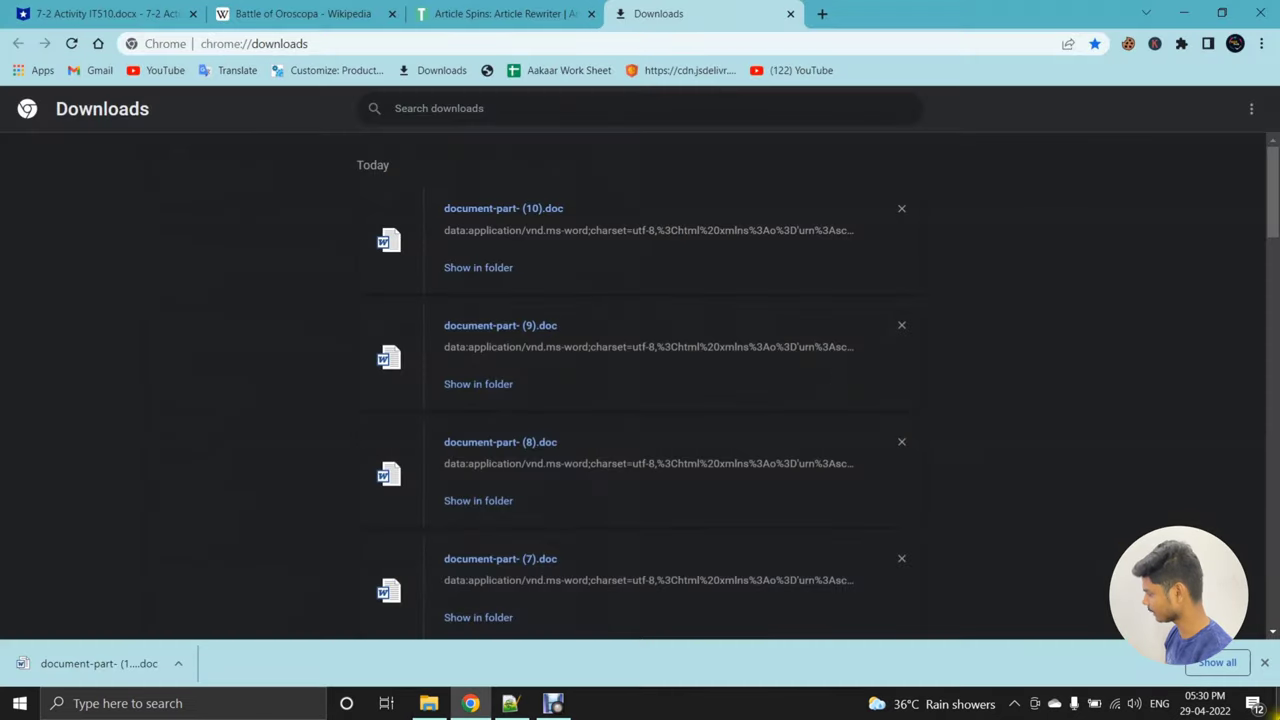
left_click(1275, 712)
key("alt+Tab")
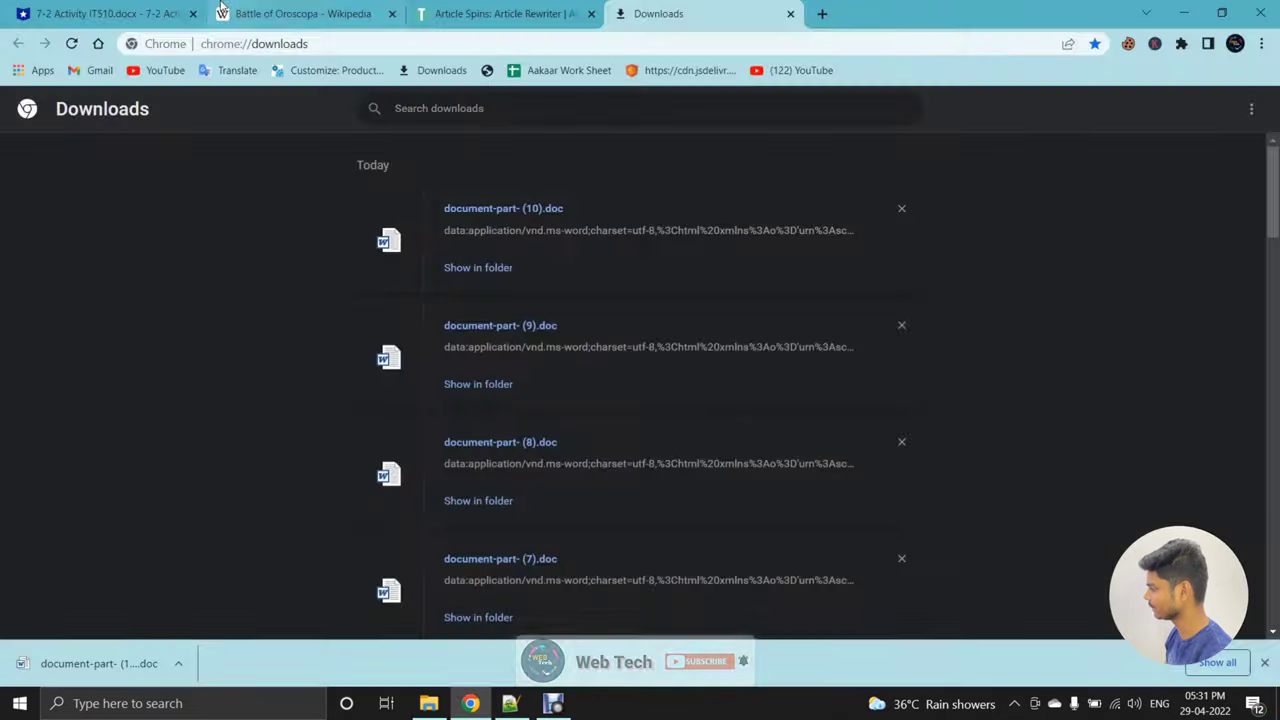
left_click(245, 8)
right_click(270, 176)
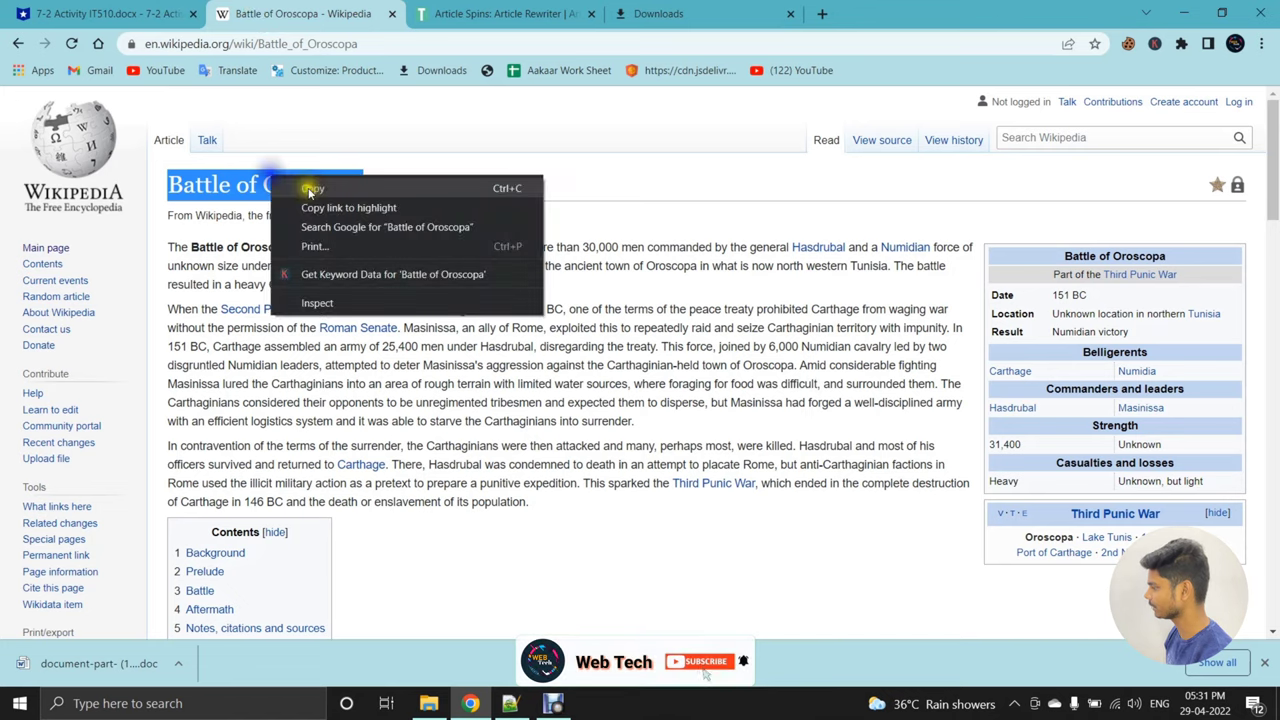
left_click(305, 188)
key("super+d")
key("F2")
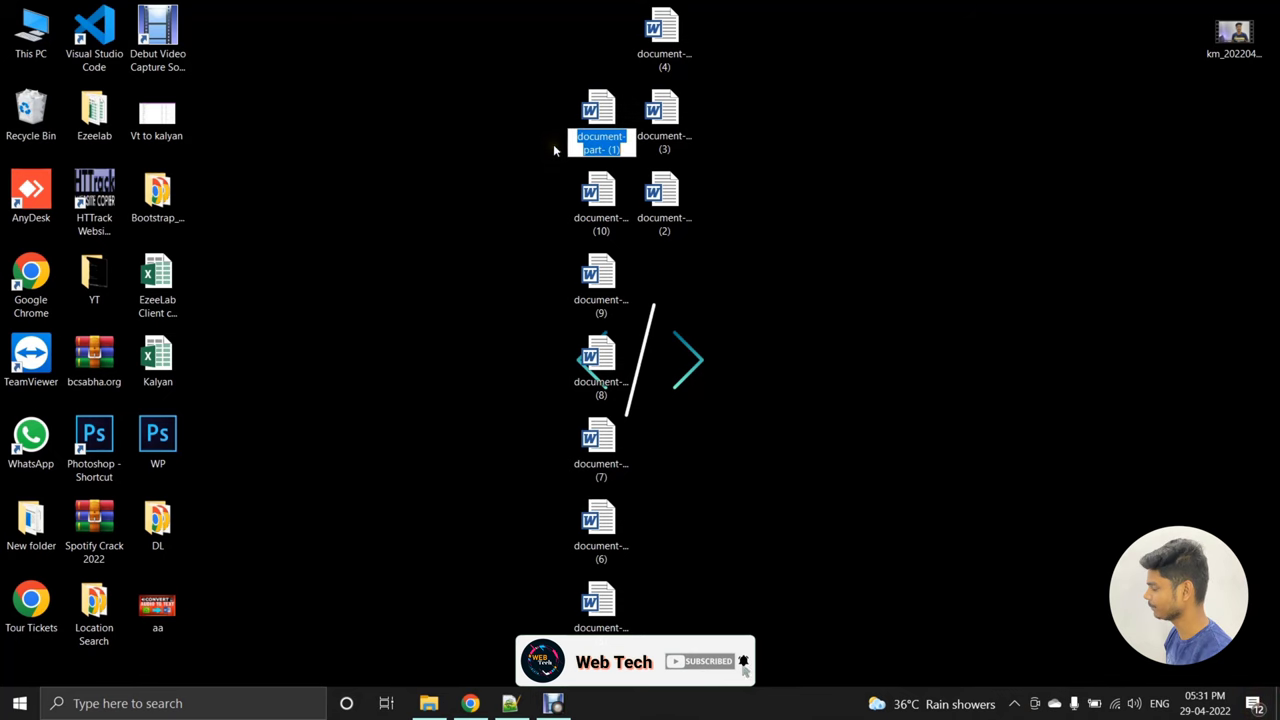
key("ctrl+v")
key("Return")
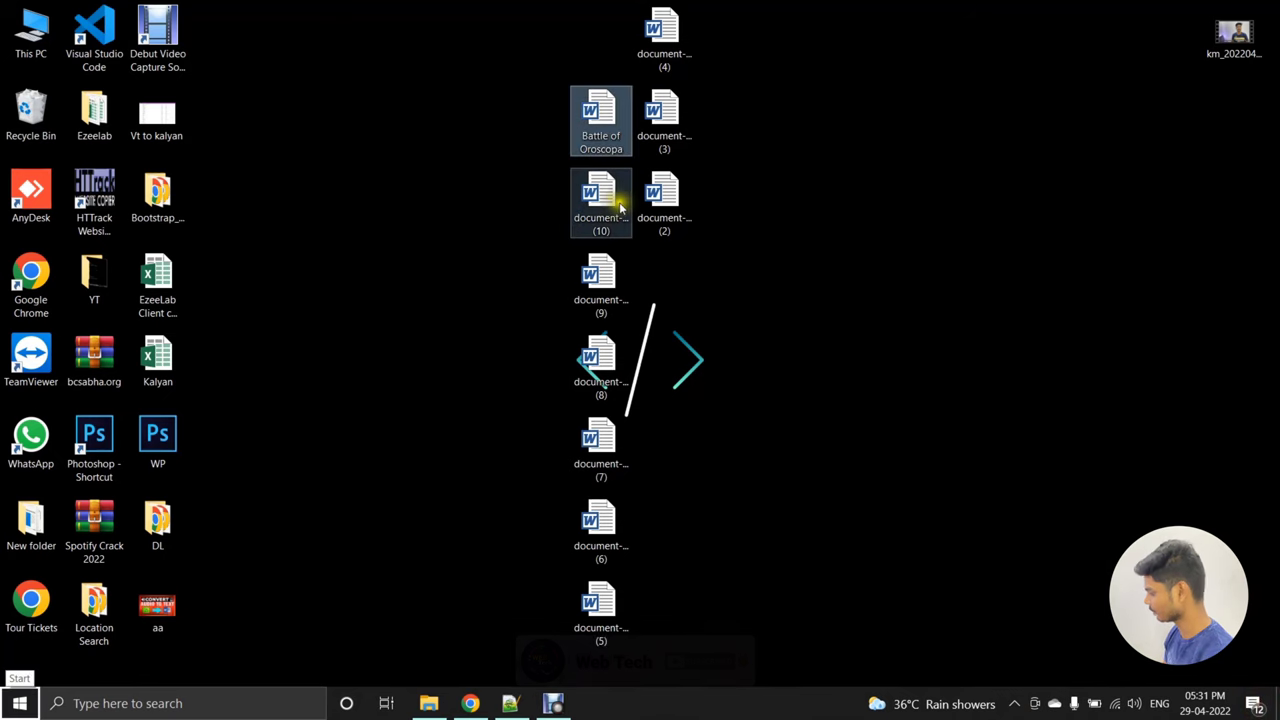
- Rename the other nine desktop documents Battle of Oroscopa 2 through Battle of Oroscopa 10, and select all ten files
left_click(598, 206)
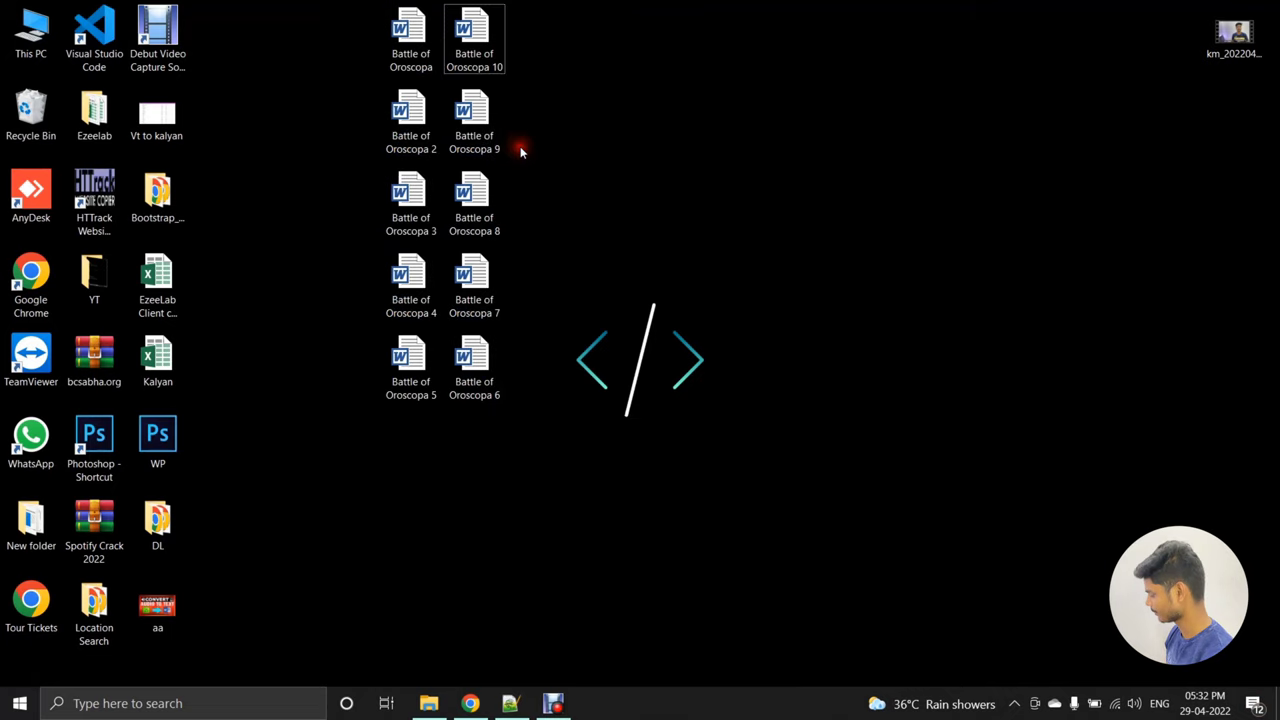
left_click_drag(333, 65, 507, 418)
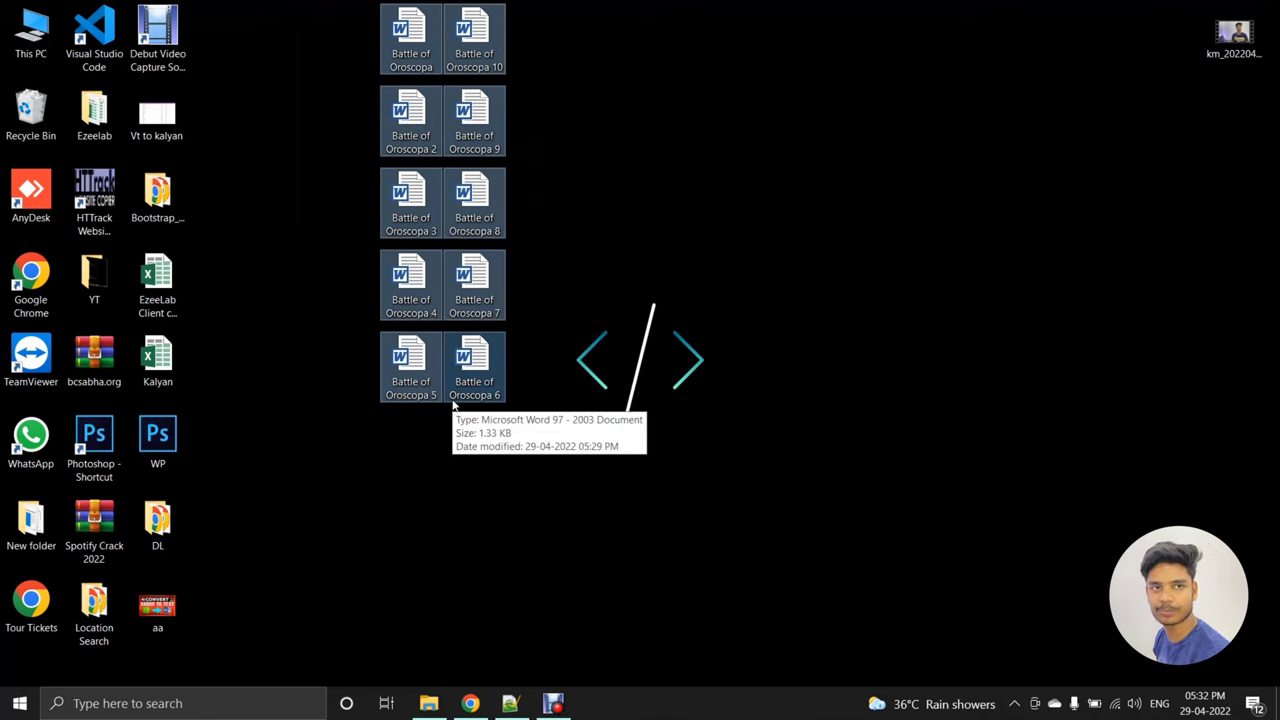
- Return to the 7-2 Activity IT510.docx page on Course Hero in the browser and continue to its access plans
key("alt+Tab")
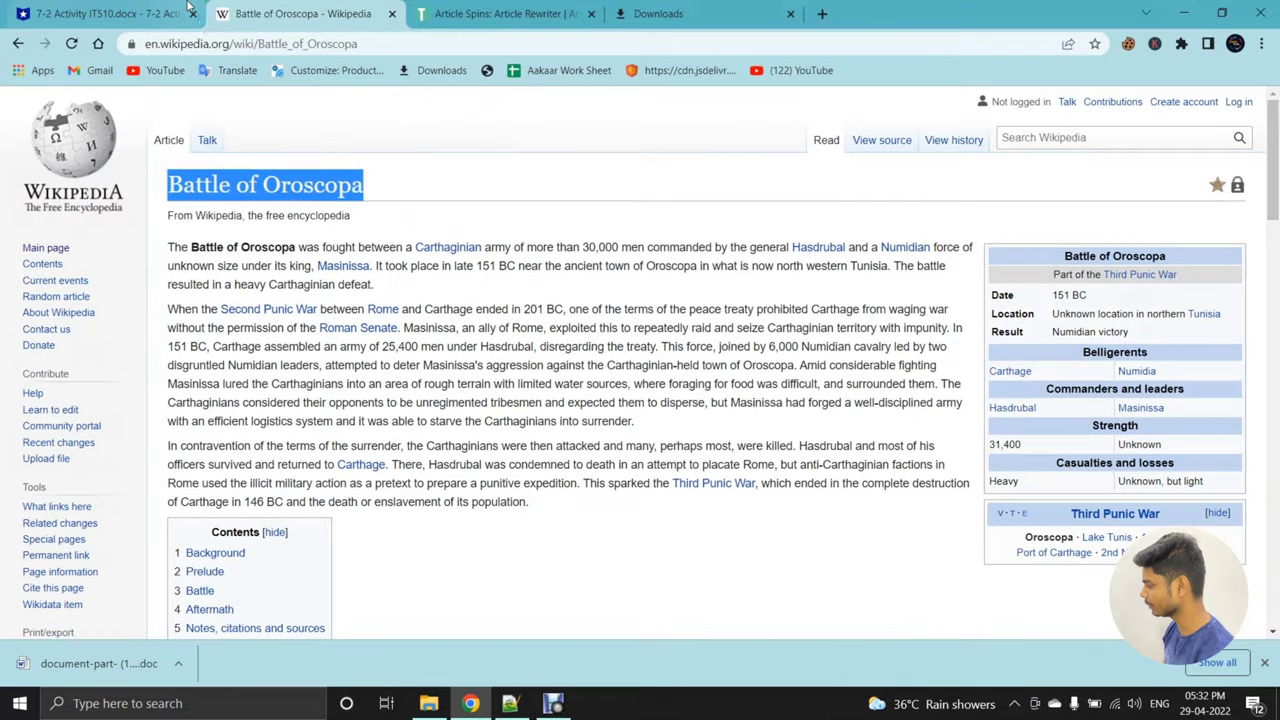
left_click(186, 9)
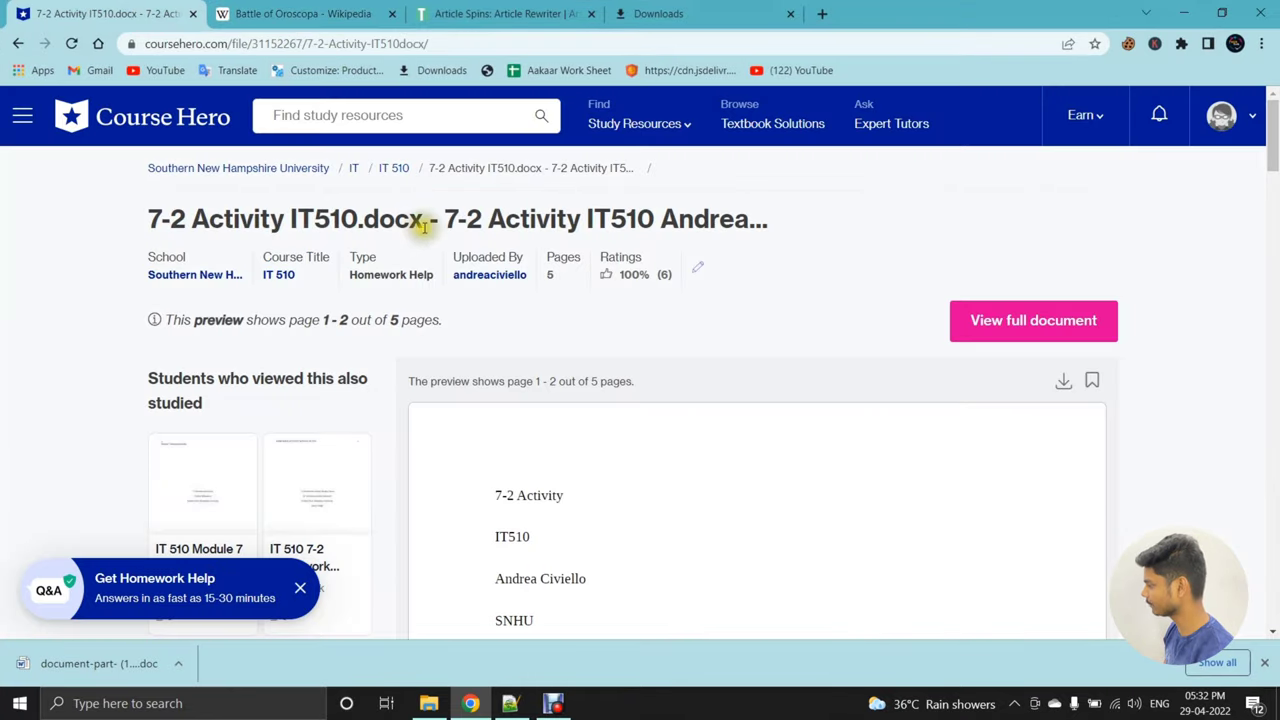
scroll(617, 340, "down", 12)
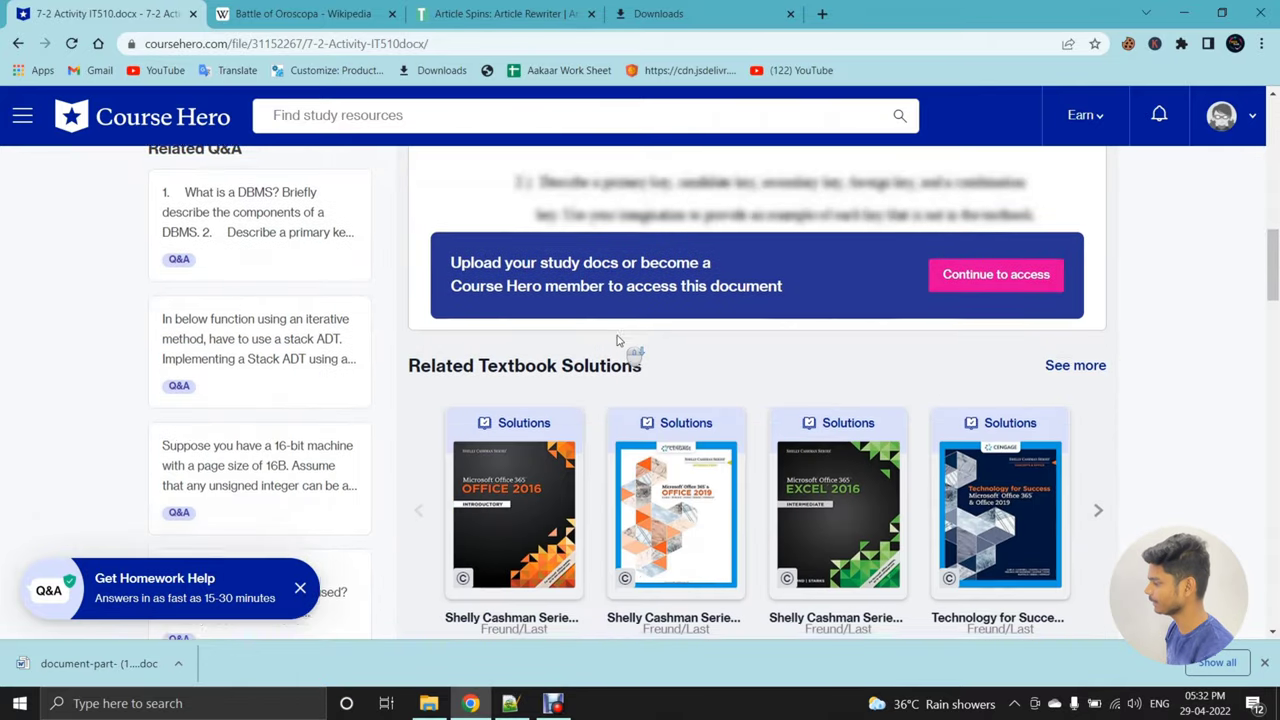
scroll(617, 340, "up", 3)
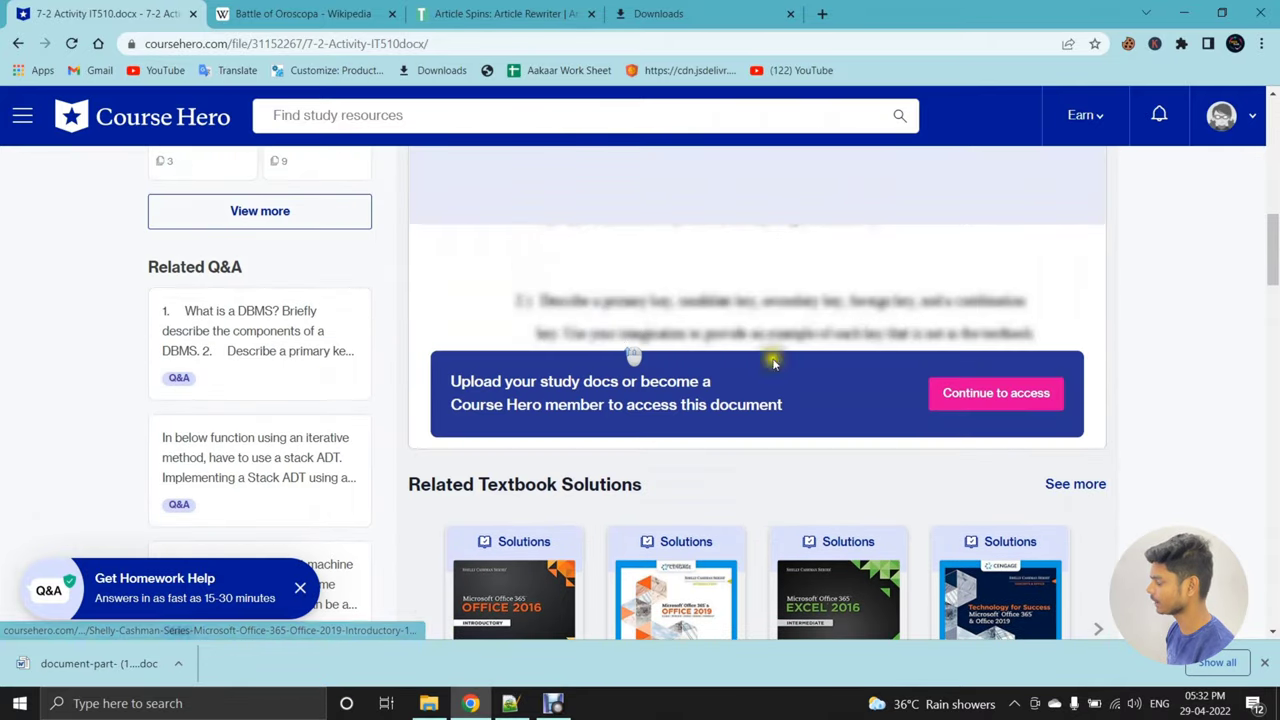
left_click(1000, 395)
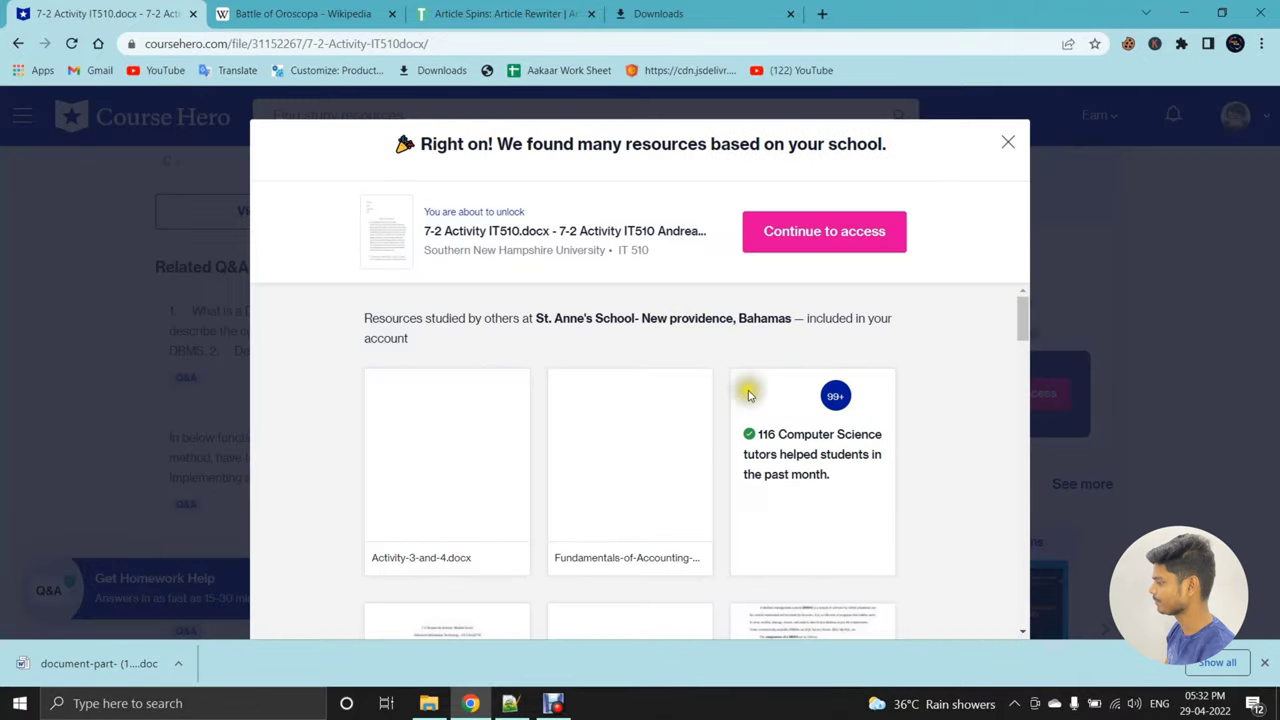
left_click(824, 233)
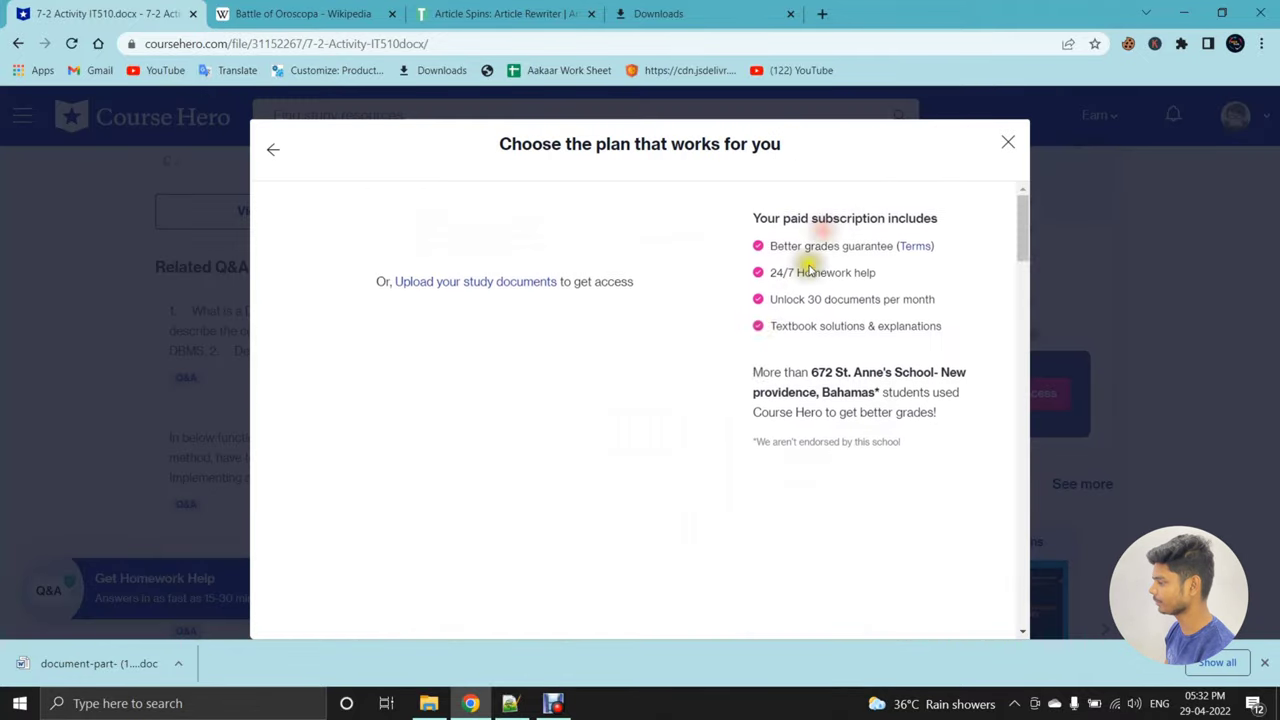
- Choose uploading study documents instead of a paid plan to get access
left_click(680, 423)
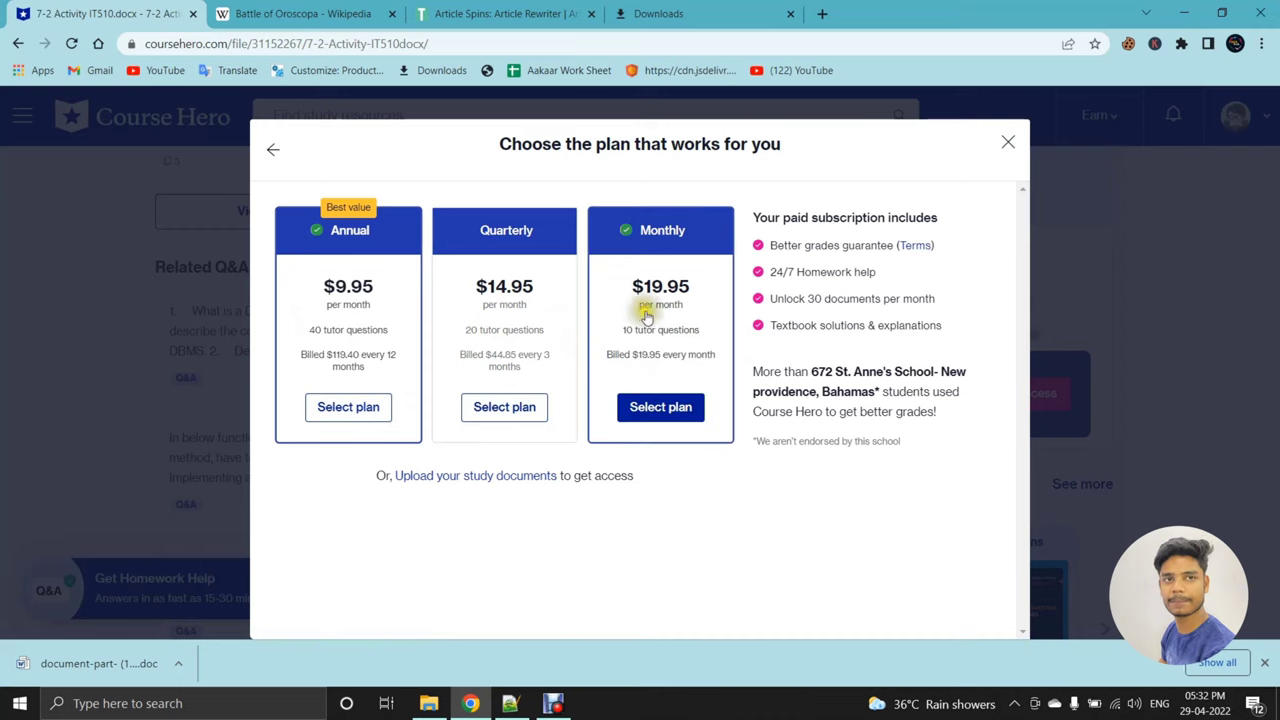
left_click_drag(352, 492, 625, 489)
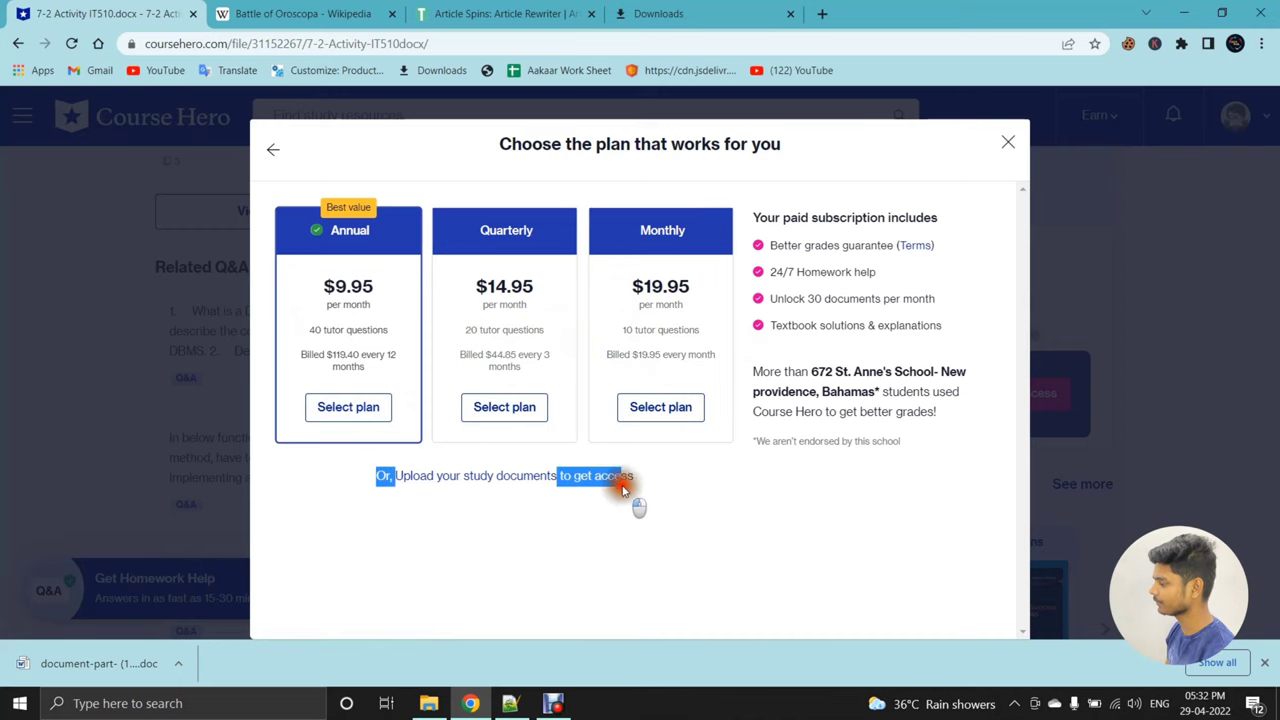
left_click(507, 563)
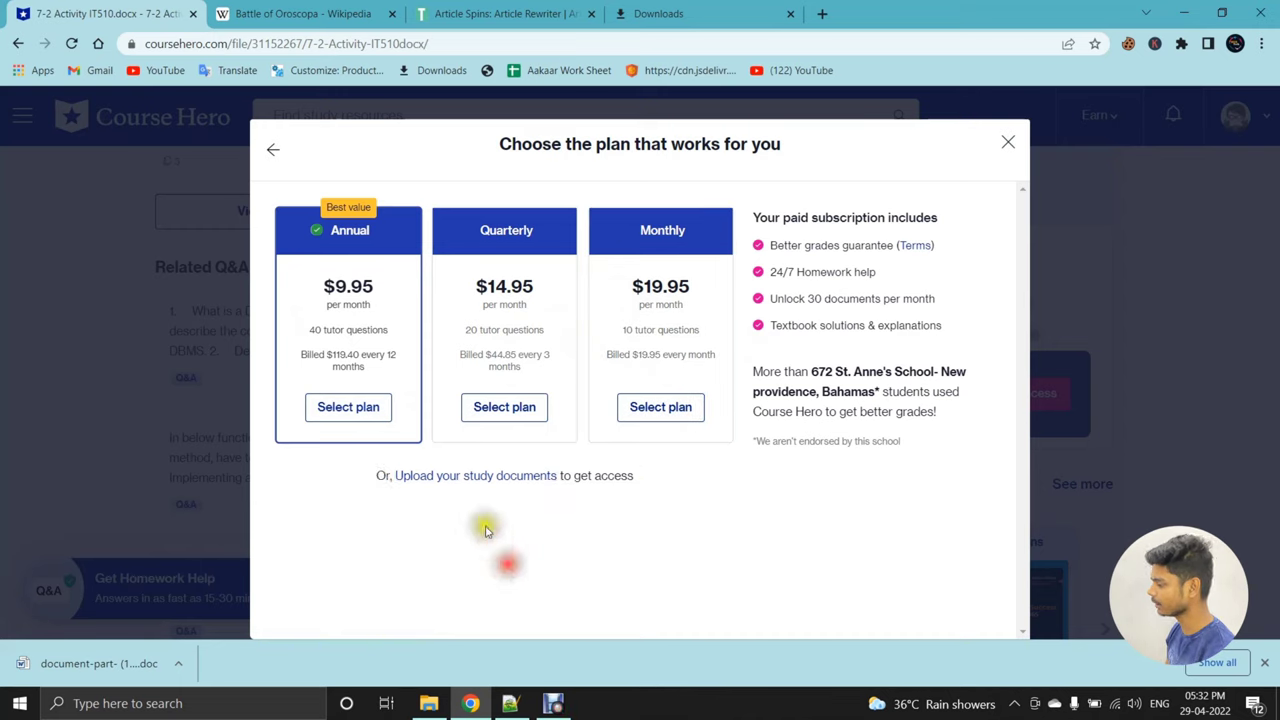
left_click(465, 476)
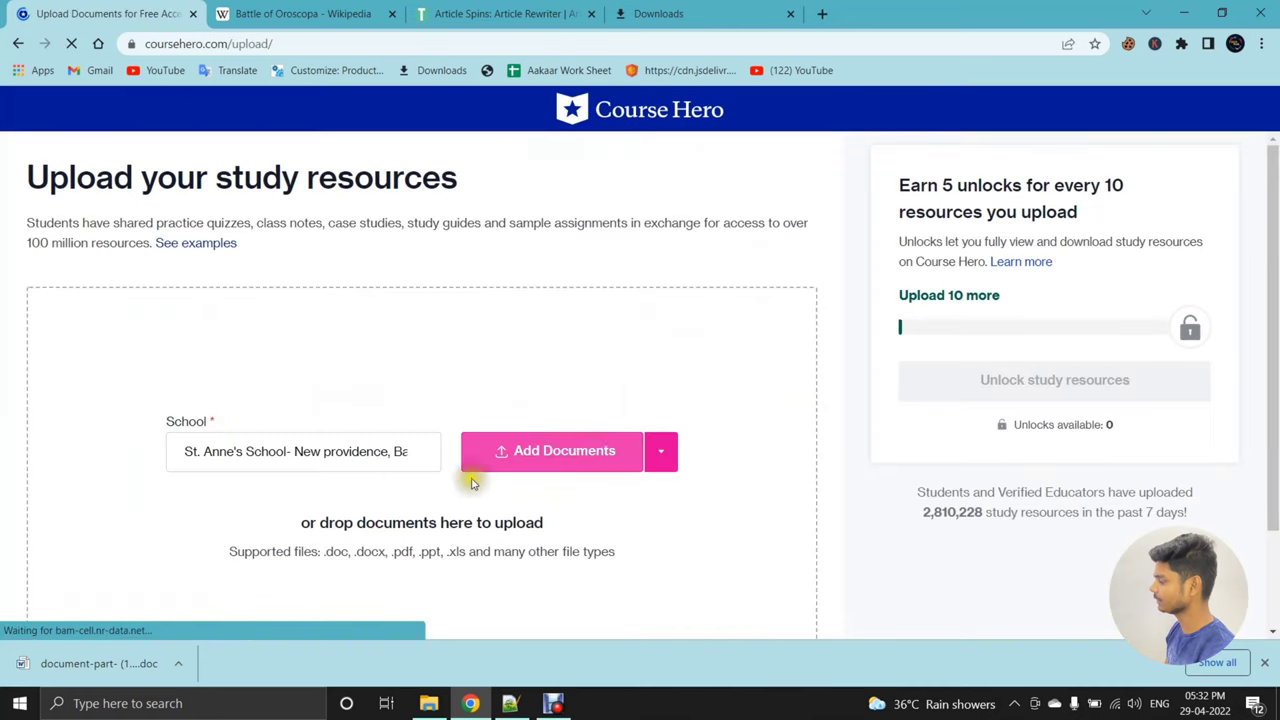
- Add the Battle of Oroscopa document from the desktop to the study resources upload
scroll(490, 488, "down", 1)
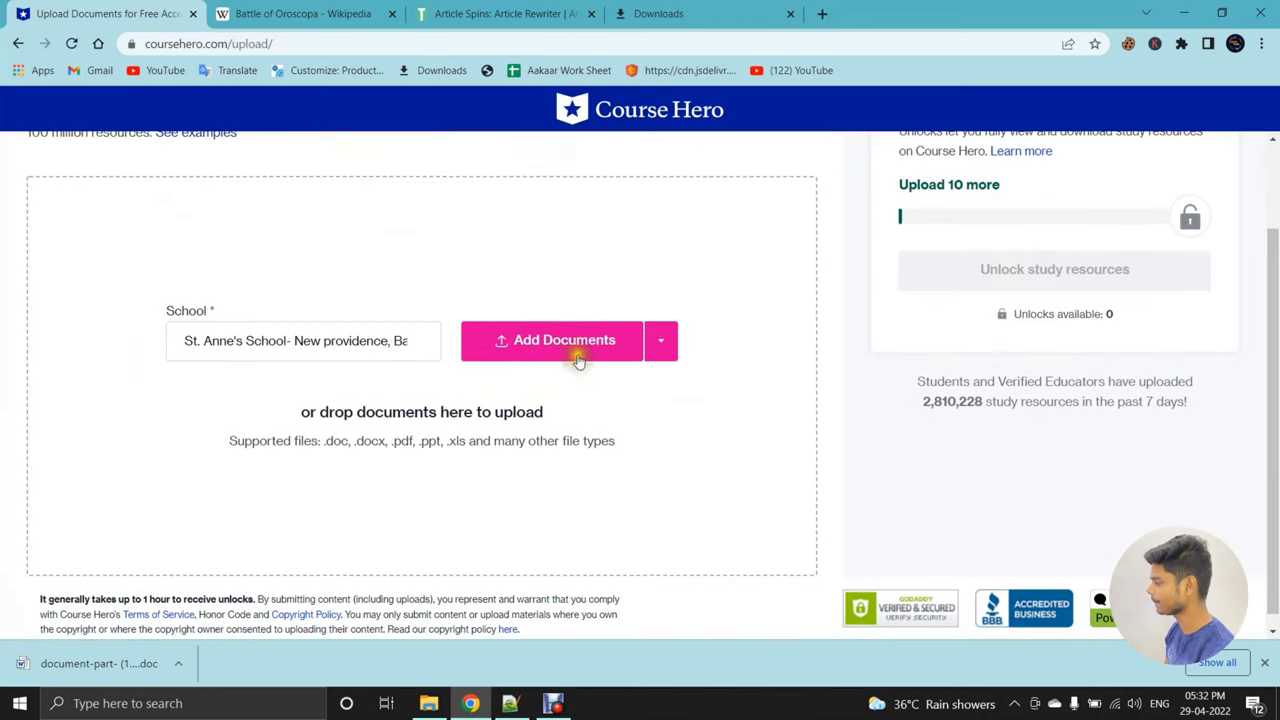
left_click(578, 362)
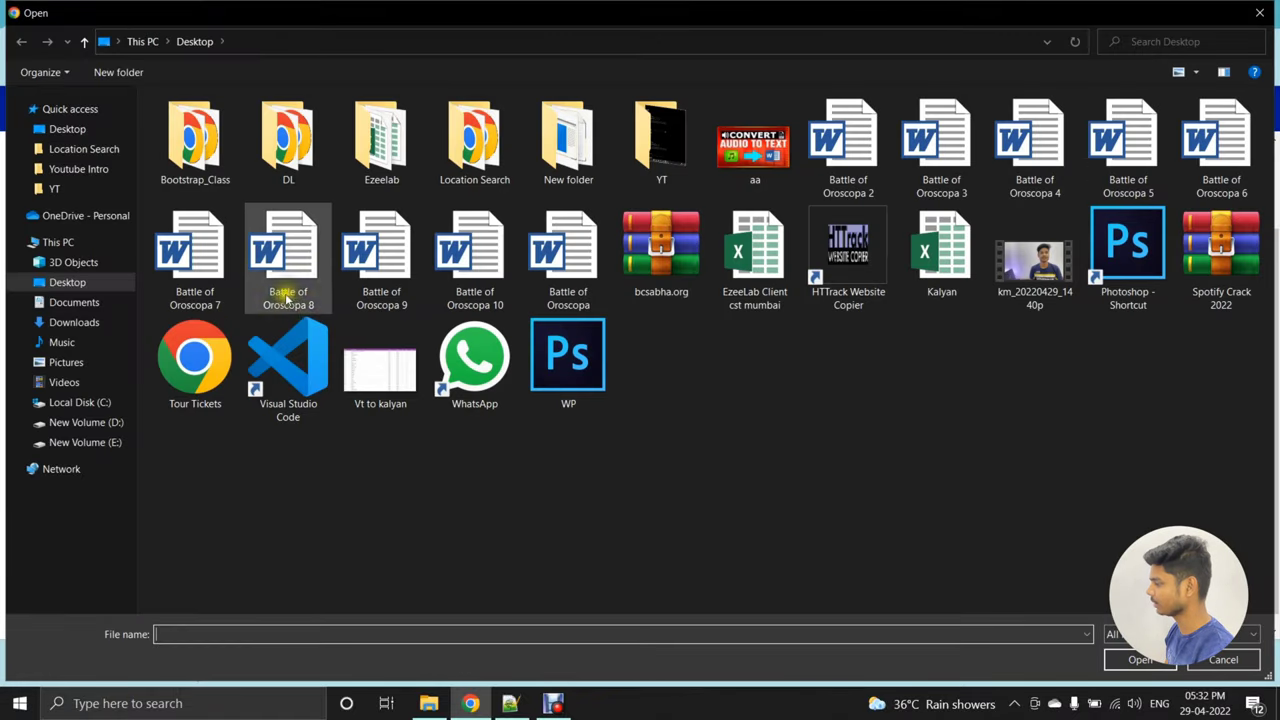
left_click(585, 265)
left_click(1140, 662)
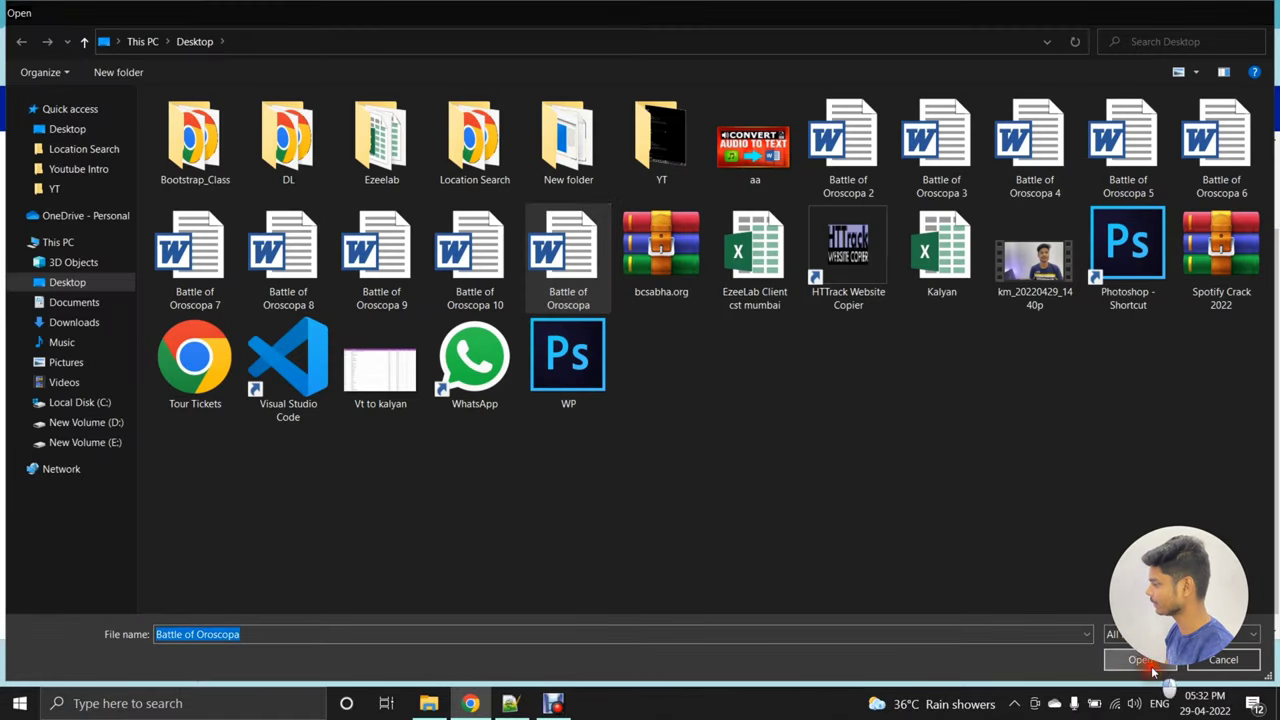
- Add the remaining documents, Battle of Oroscopa 2 through Battle of Oroscopa 10, to the upload list
left_click(651, 318)
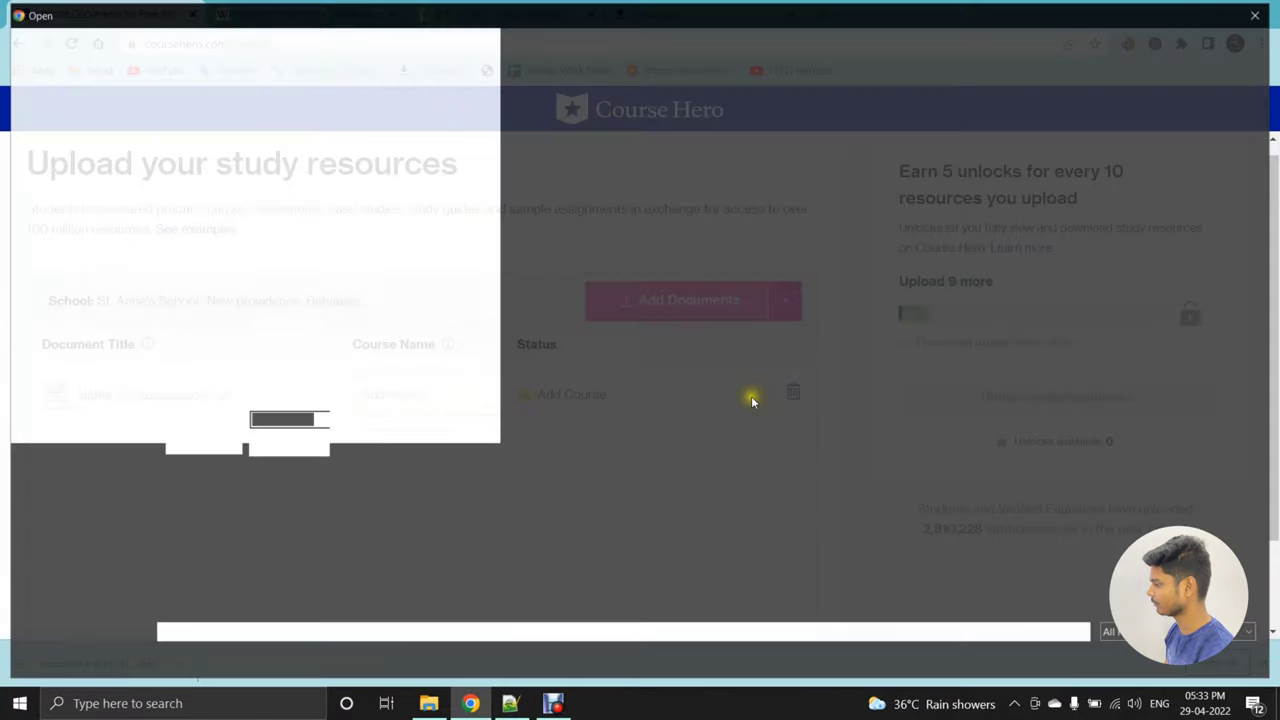
left_click(570, 272)
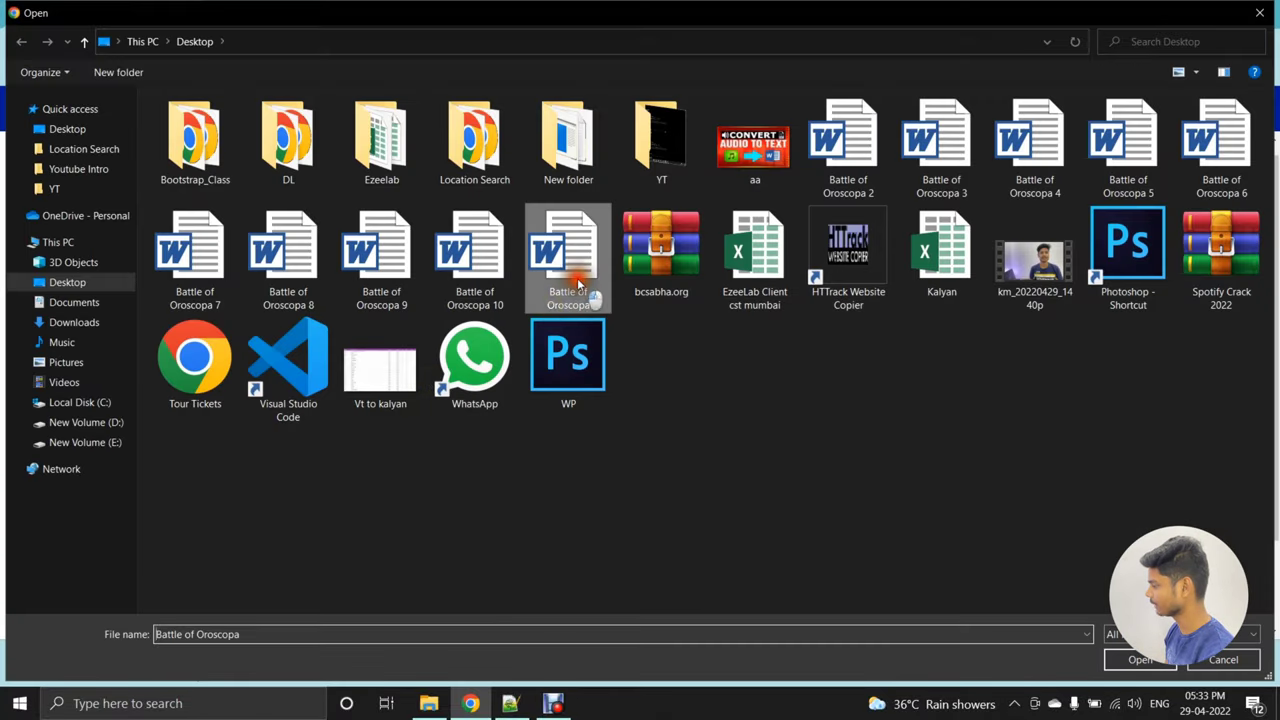
left_click(486, 272)
left_click(855, 162)
left_click(955, 165, "ctrl")
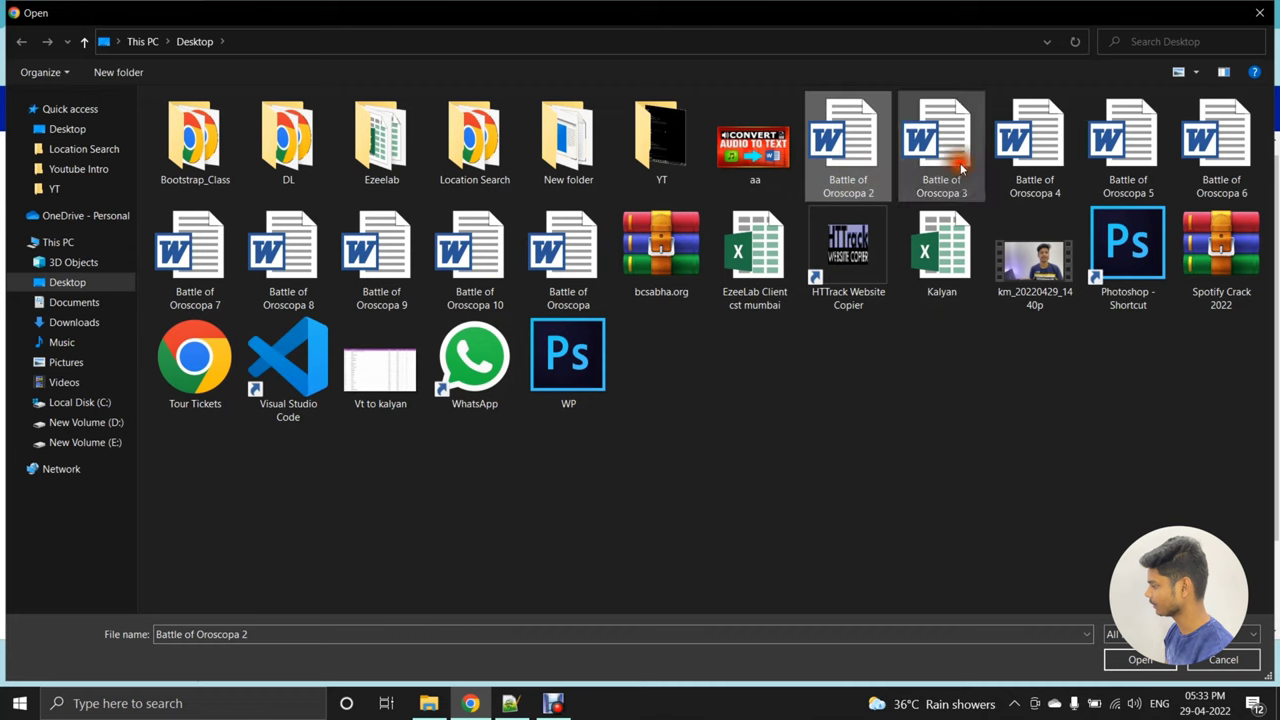
left_click(1030, 160, "ctrl")
left_click(1125, 160, "ctrl")
left_click(1215, 168, "ctrl")
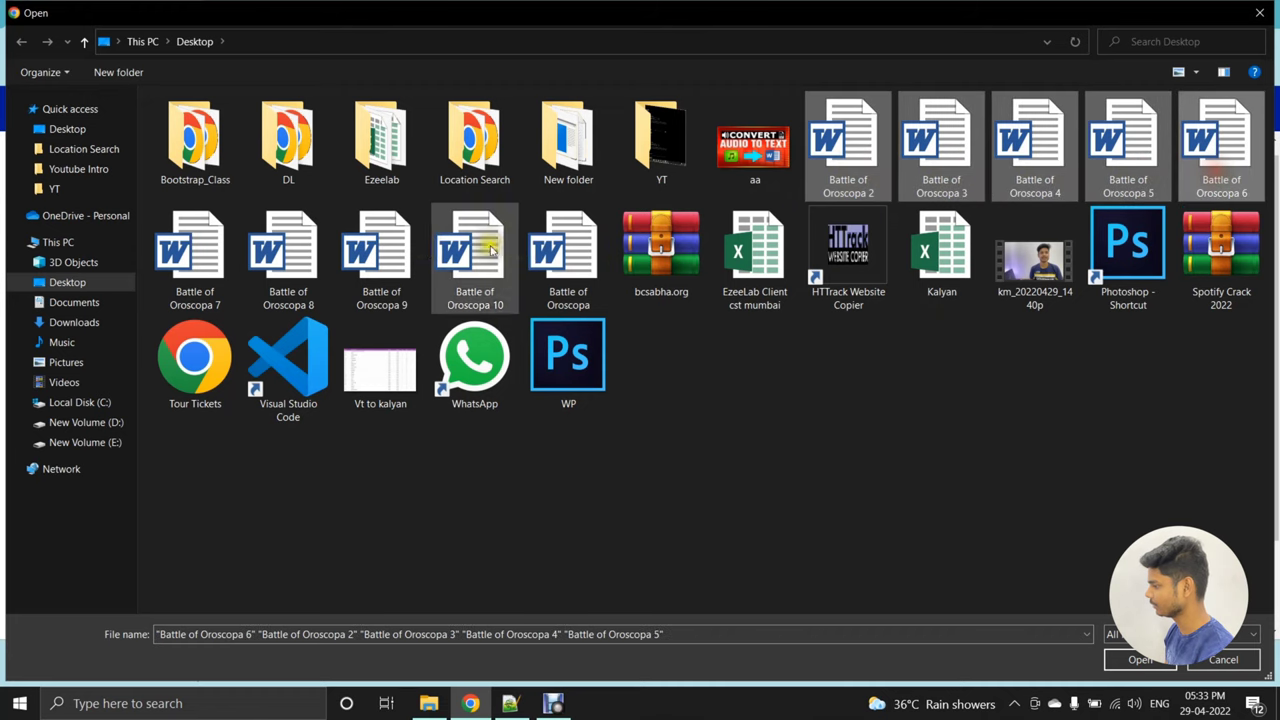
left_click(215, 250, "ctrl")
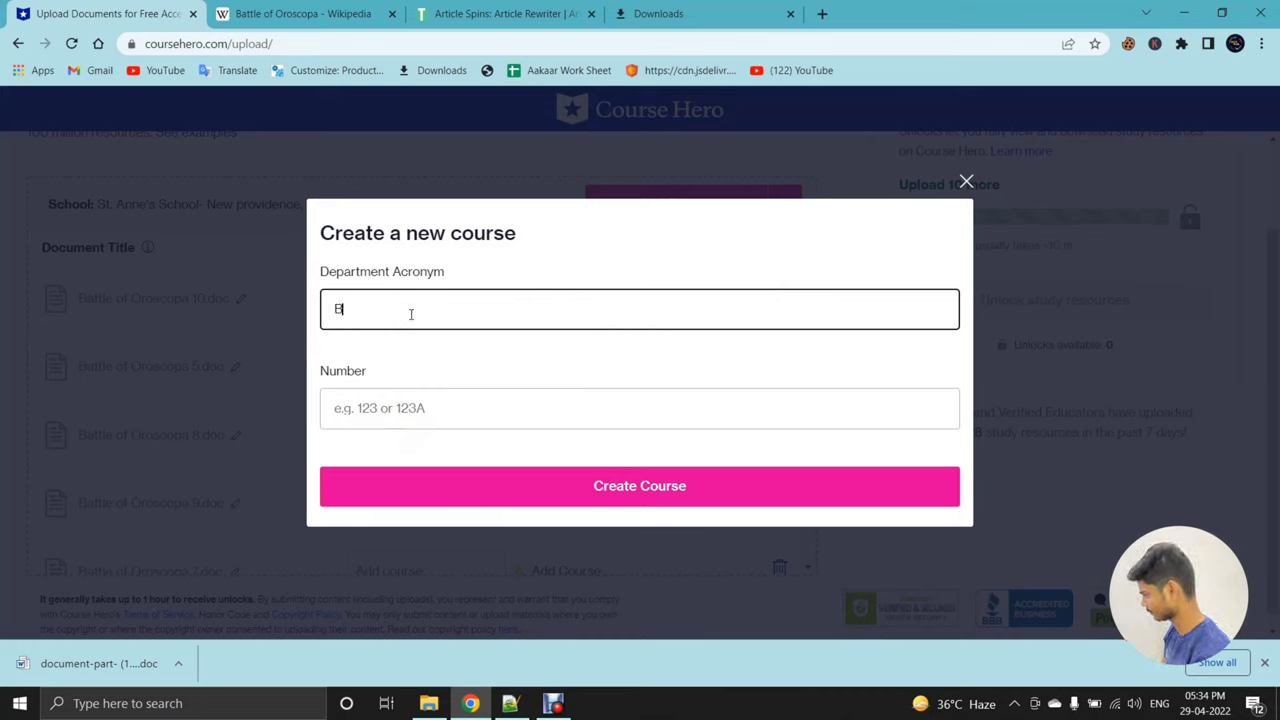
- Create a new course with department acronym BIO and number 10 for Battle of Oroscopa 10.doc
left_click(362, 356)
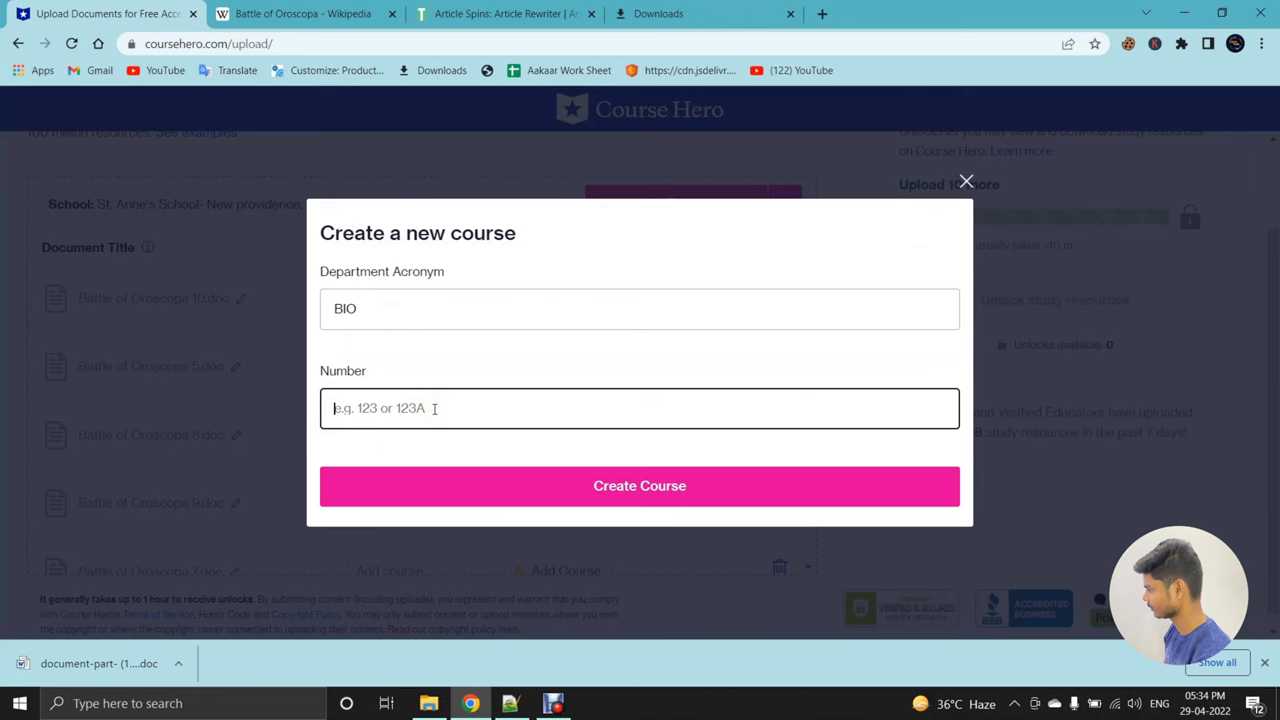
left_click(591, 486)
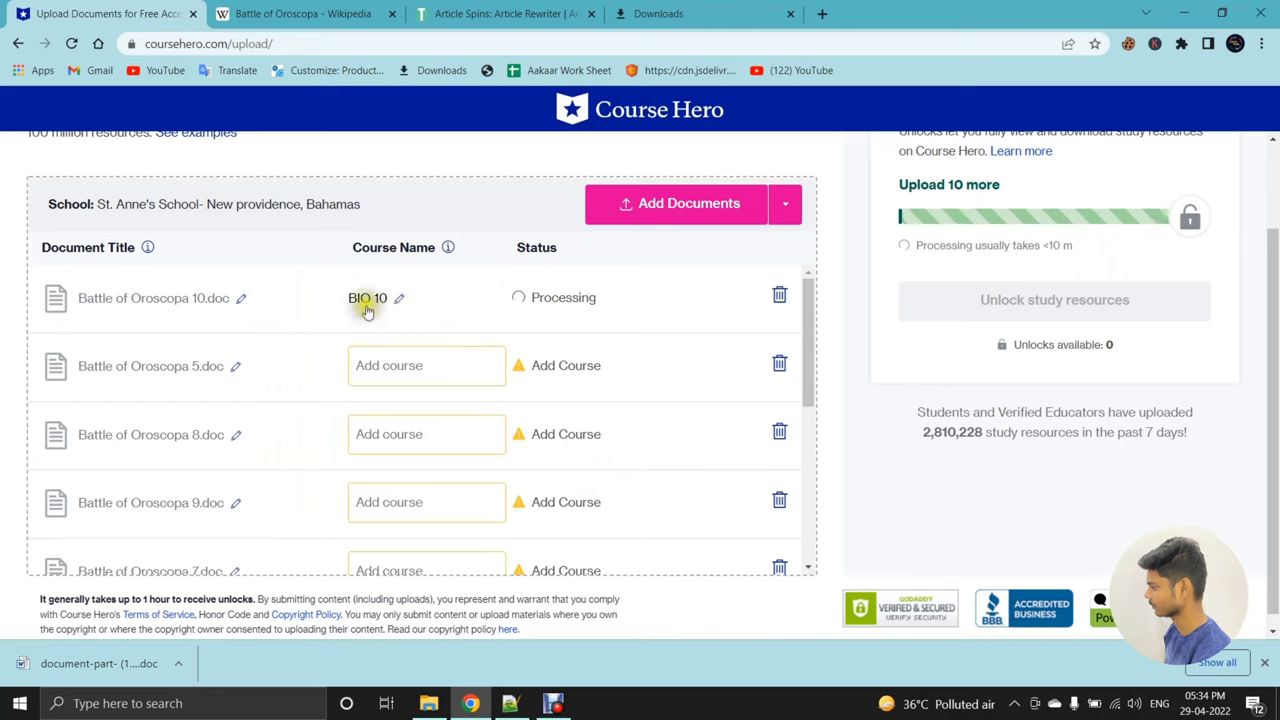
- Assign the recently added course BIO 10 to Battle of Oroscopa 5.doc, 8.doc and 9.doc
left_click(383, 300)
left_click(372, 330)
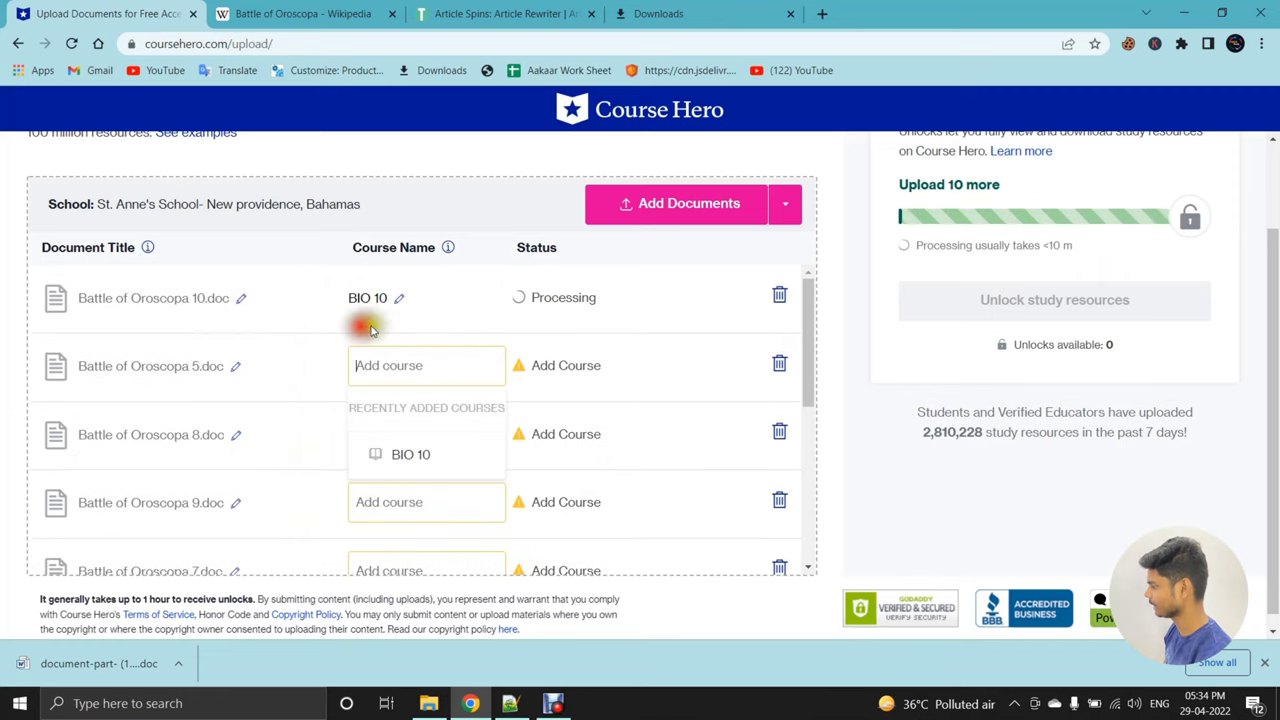
left_click_drag(345, 309, 378, 308)
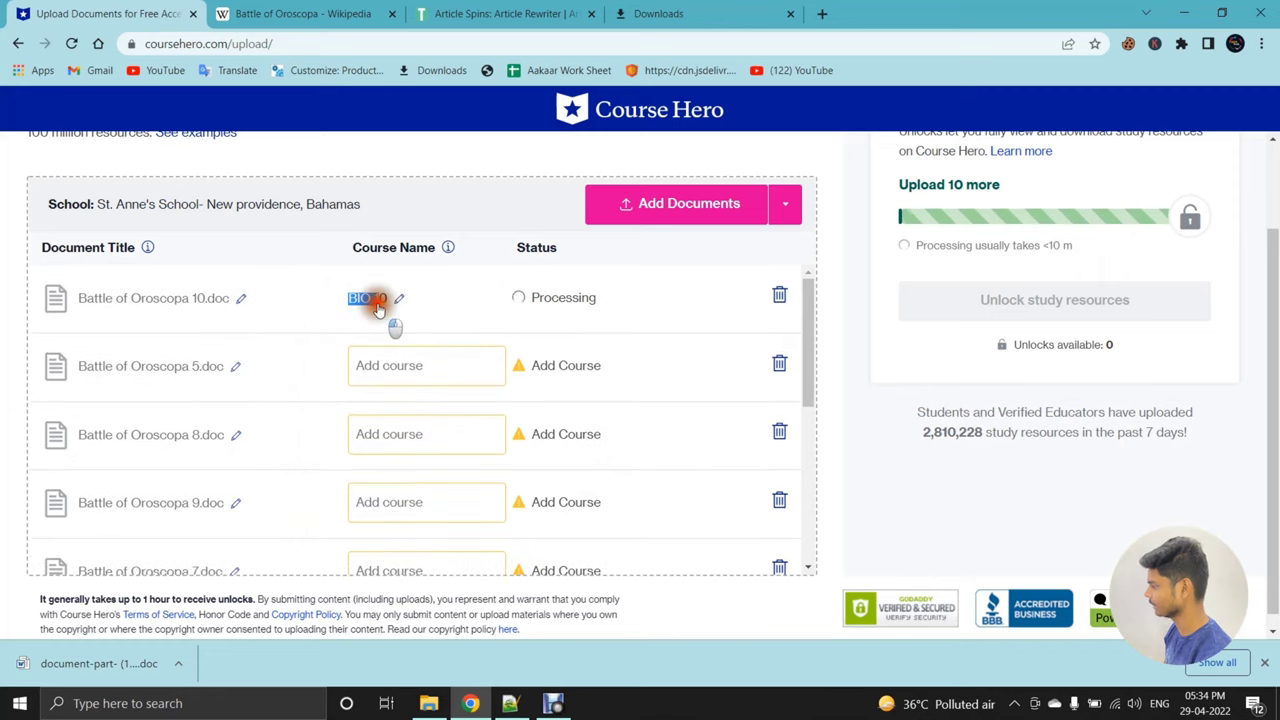
left_click(397, 365)
left_click(418, 452)
left_click(411, 523)
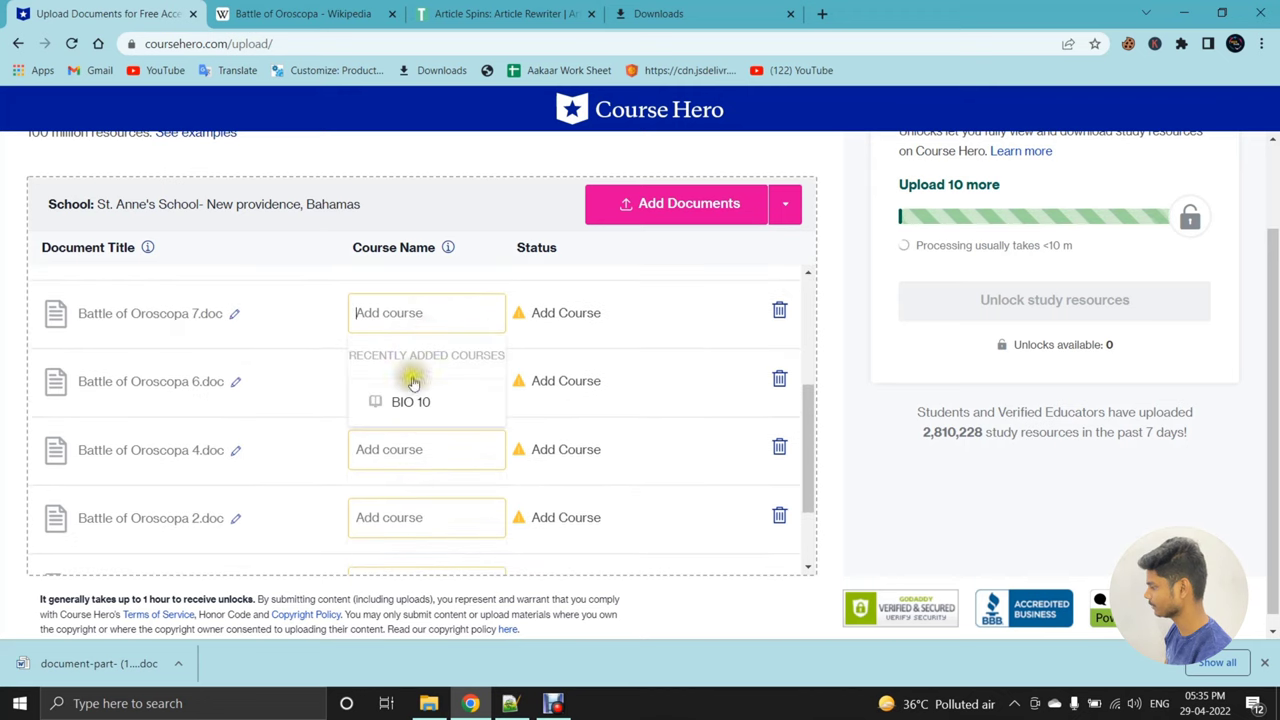
- Assign BIO 10 to the remaining uploads: Battle of Oroscopa 7, 6, 4, 2, 3 and the unnumbered Battle of Oroscopa.doc
left_click(411, 400)
left_click(432, 472)
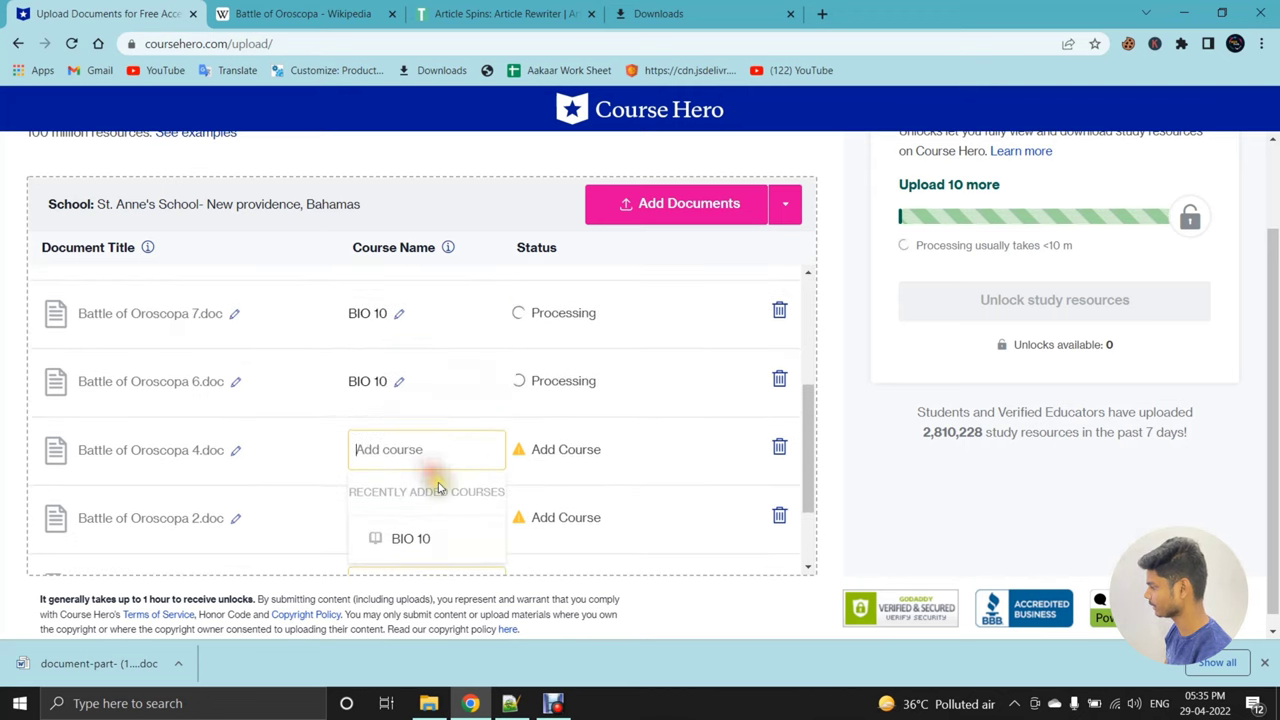
left_click(422, 533)
left_click(432, 505)
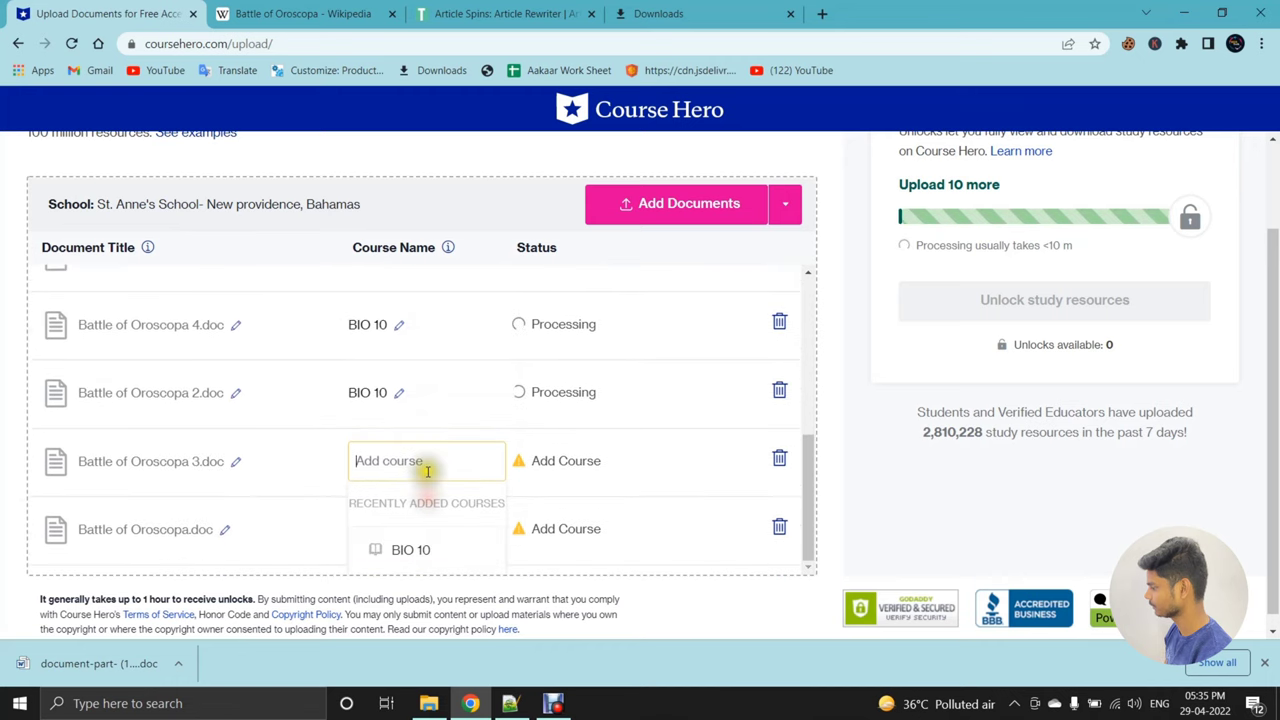
left_click(428, 540)
left_click(430, 550)
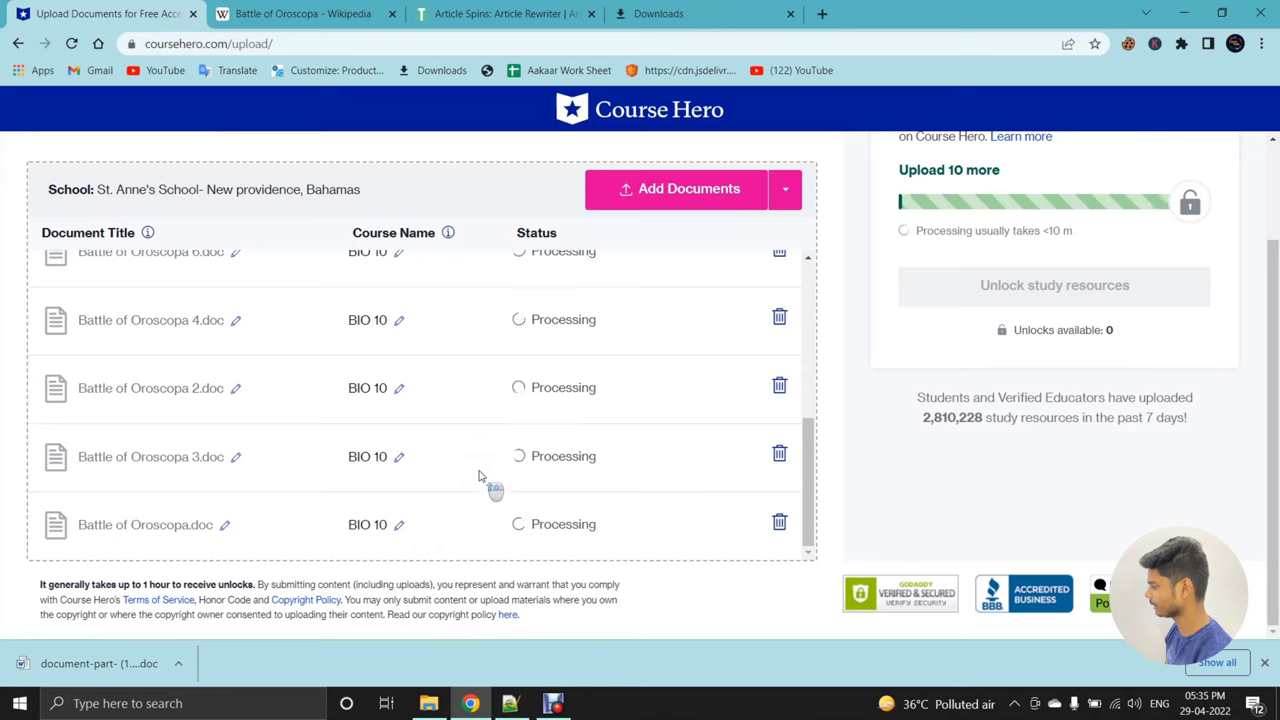
- Review the course and processing status of all ten documents in the upload list
scroll(479, 476, "up", 4)
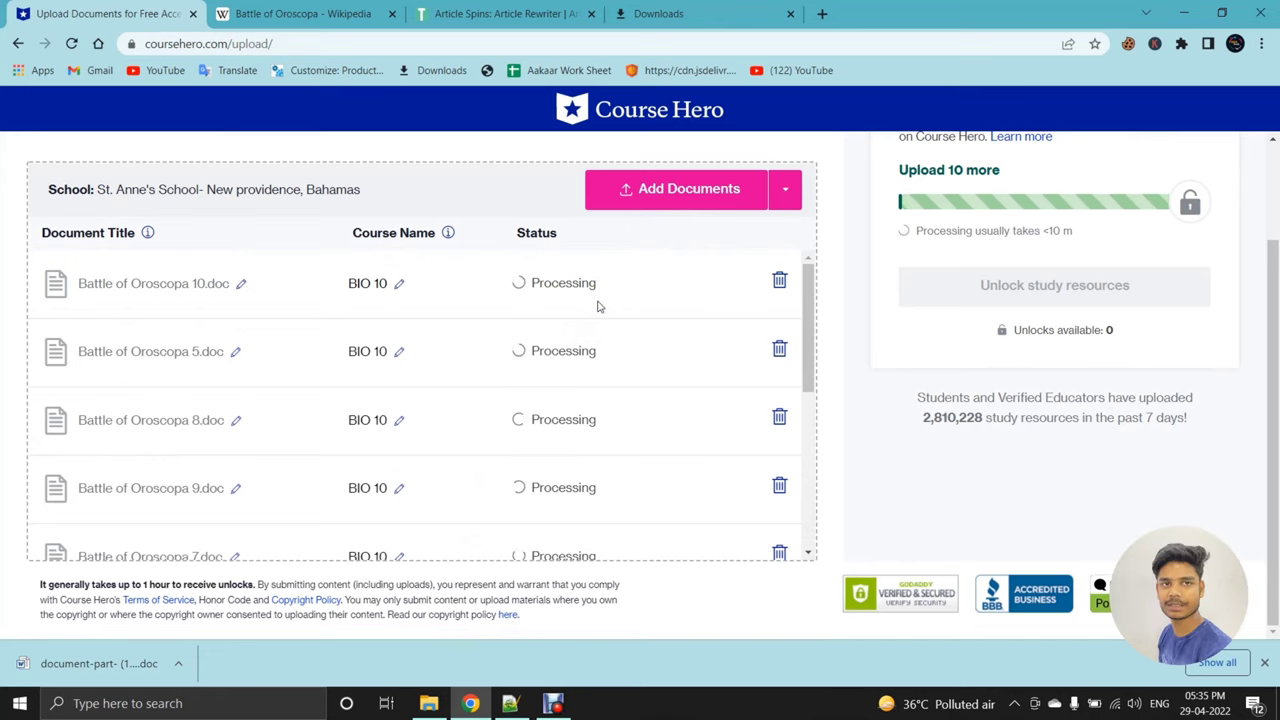
scroll(598, 307, "down", 5)
scroll(609, 329, "up", 5)
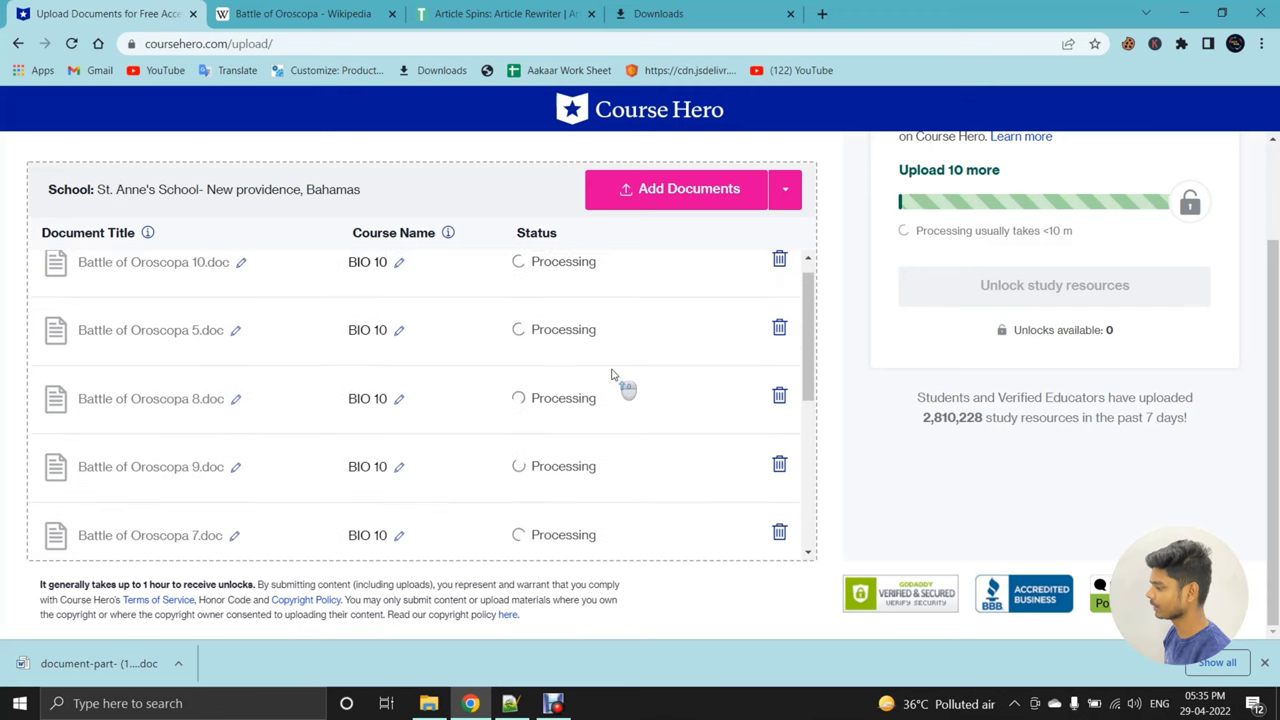
scroll(365, 370, "down", 5)
scroll(380, 443, "up", 5)
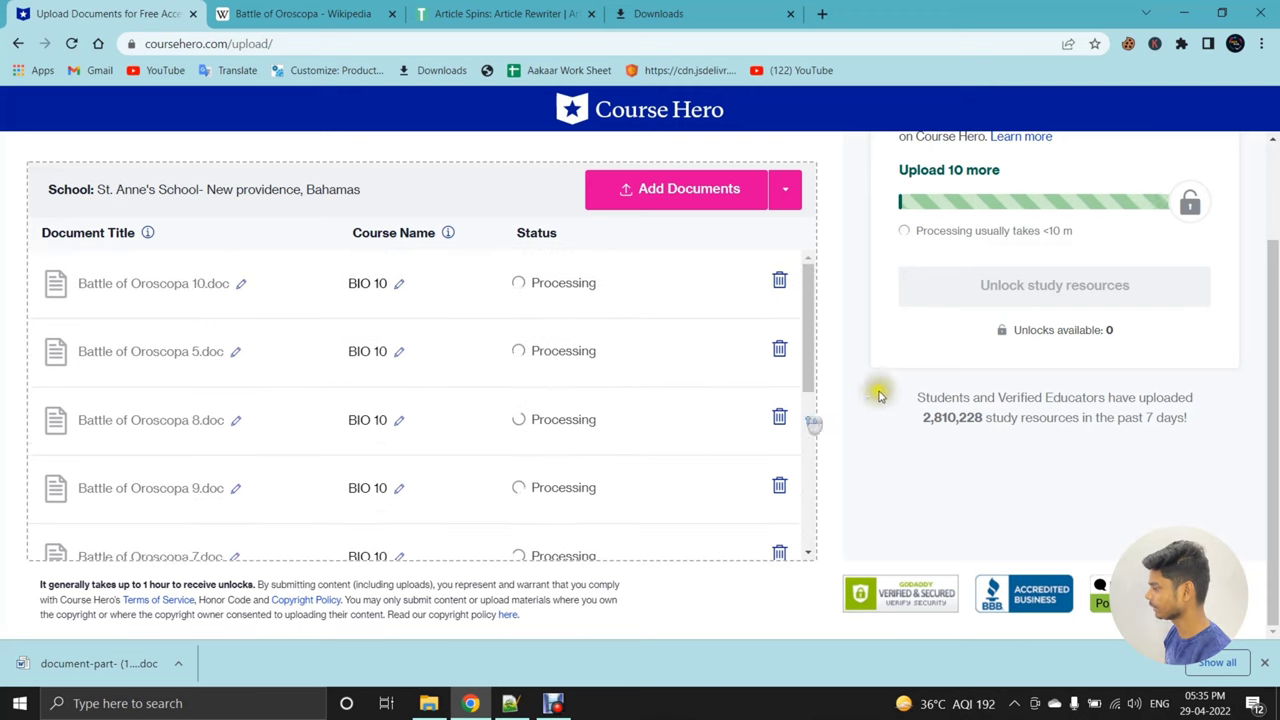
scroll(880, 395, "up", 1)
scroll(882, 396, "up", 1)
- Look over the spun Battle of Oroscopa text on Article Spins, and return to the Course Hero upload page
left_click(498, 12)
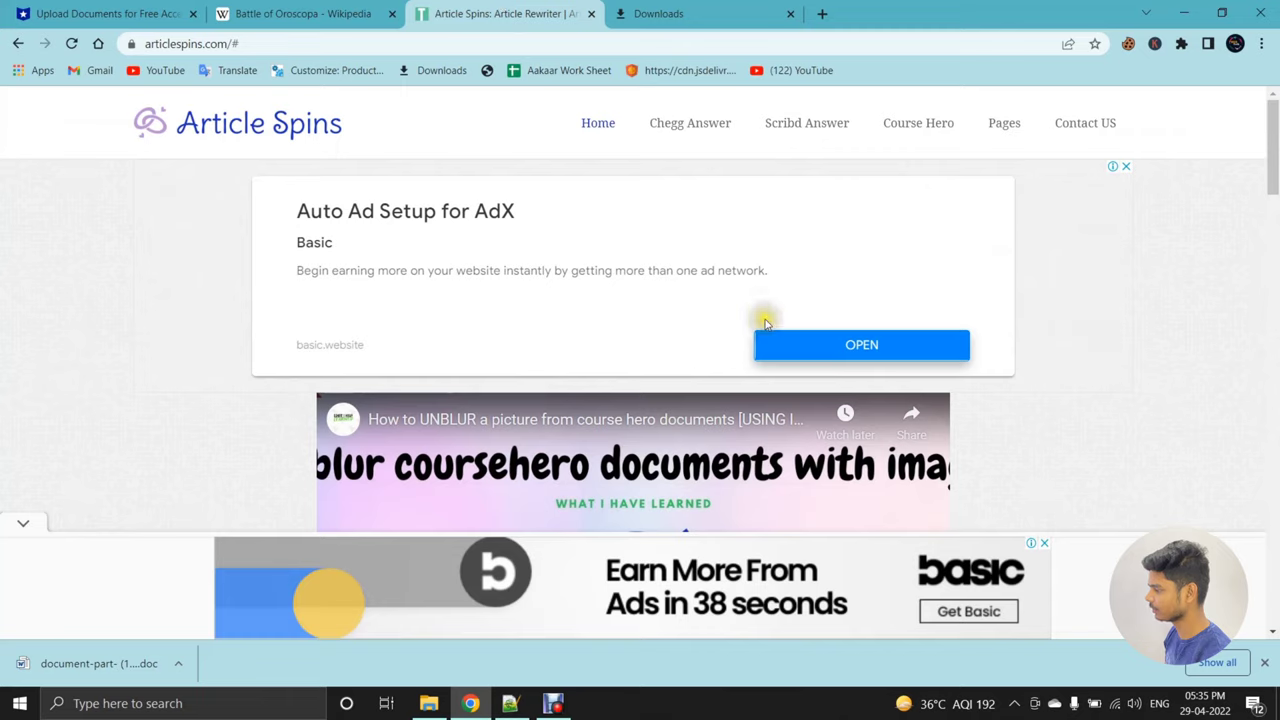
scroll(765, 322, "down", 20)
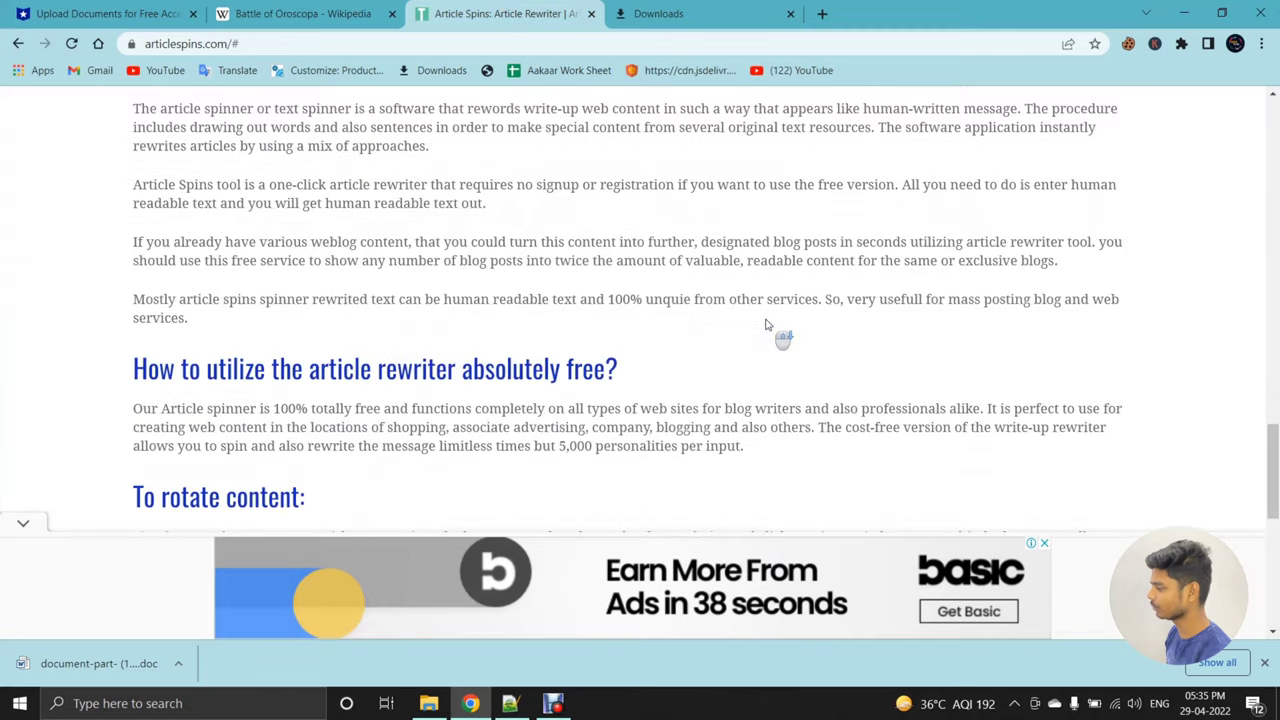
scroll(765, 322, "up", 8)
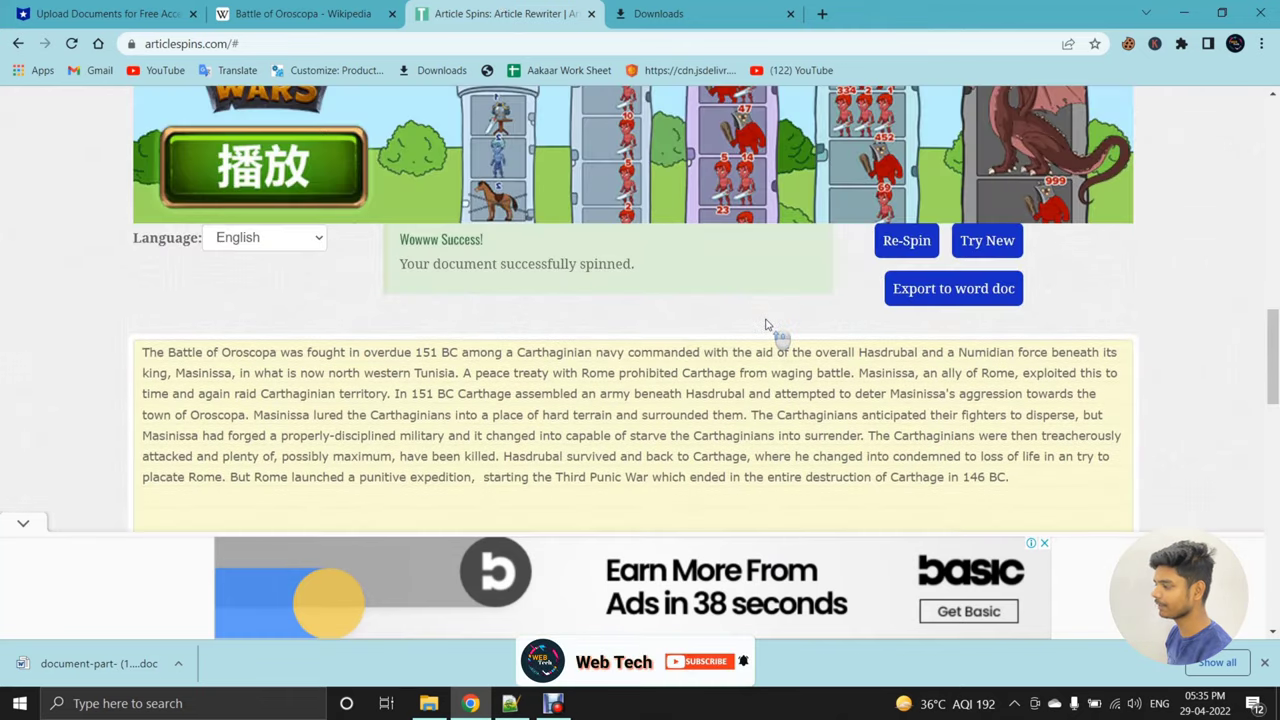
scroll(765, 324, "up", 1)
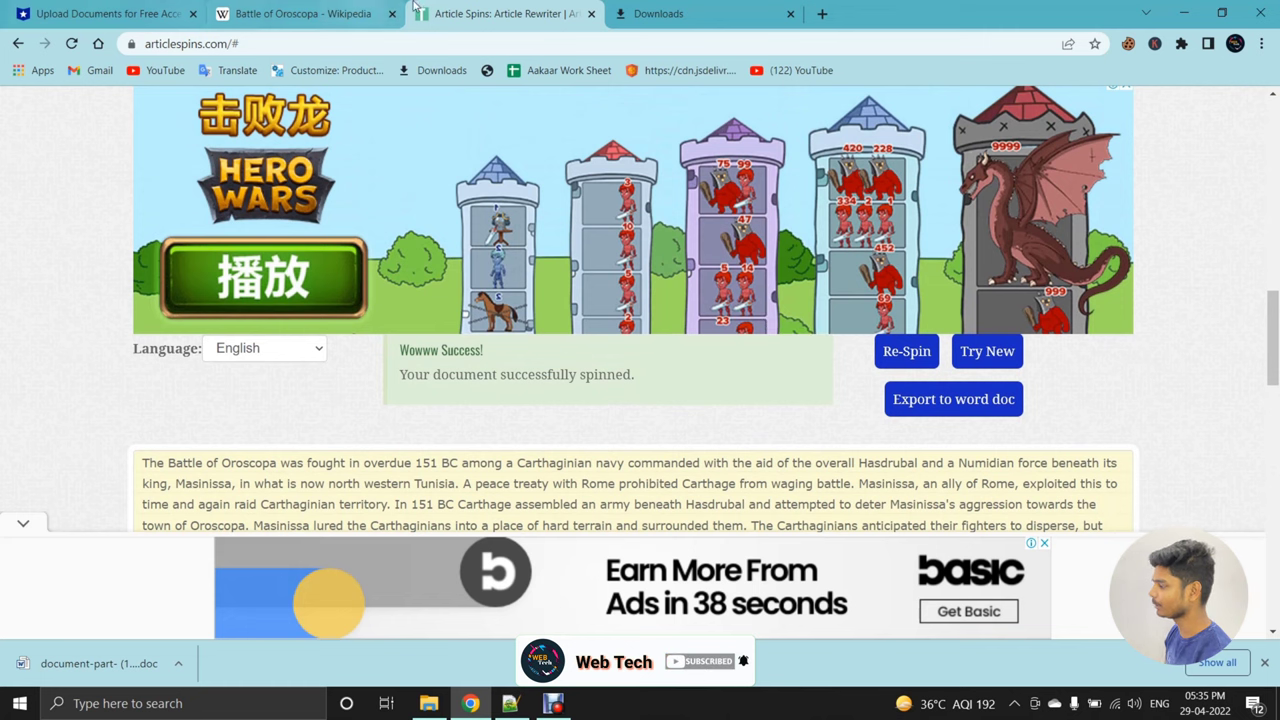
left_click(311, 10)
left_click(27, 10)
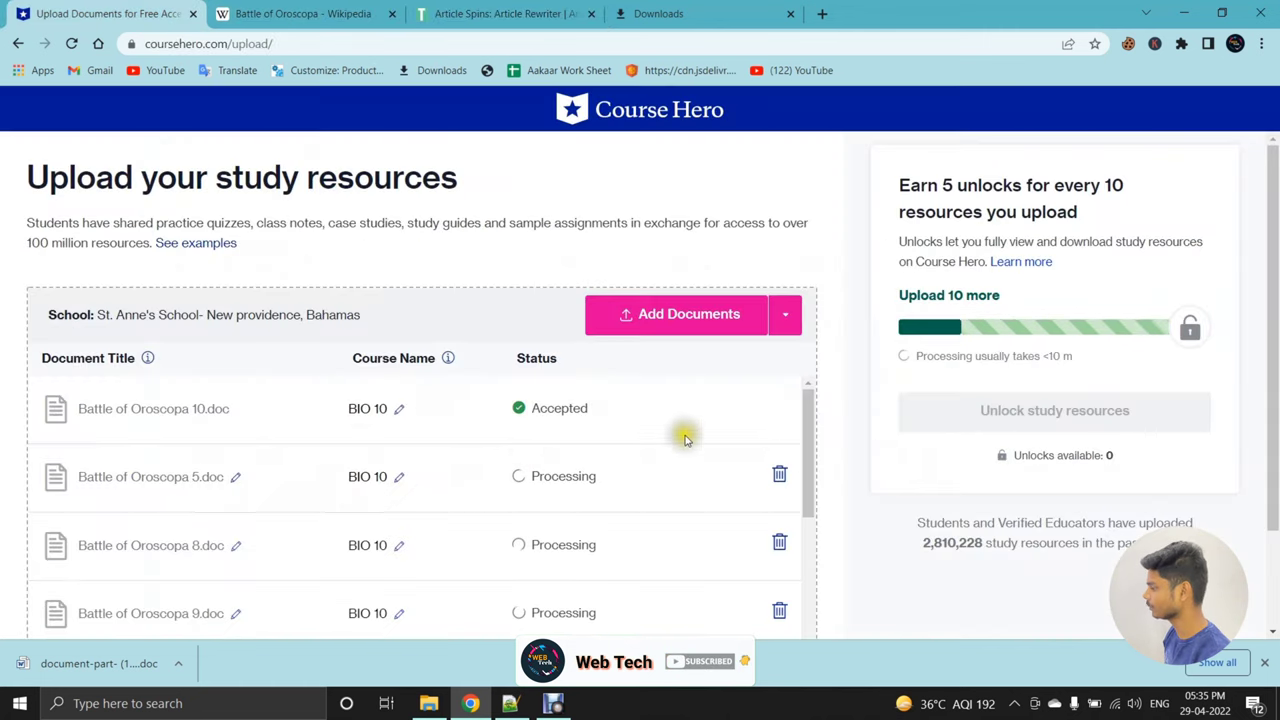
- Check the acceptance status of the uploaded documents and the number of available unlocks
left_click_drag(598, 410, 575, 412)
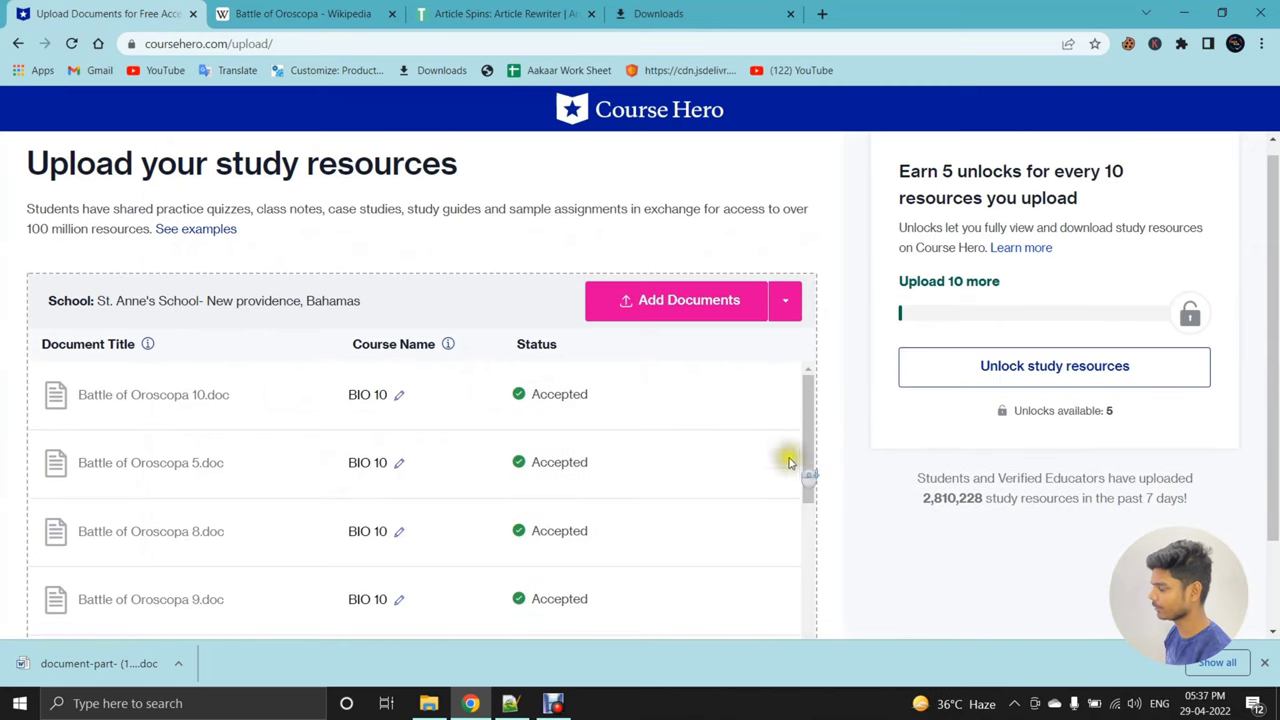
scroll(781, 463, "down", 2)
scroll(781, 463, "up", 3)
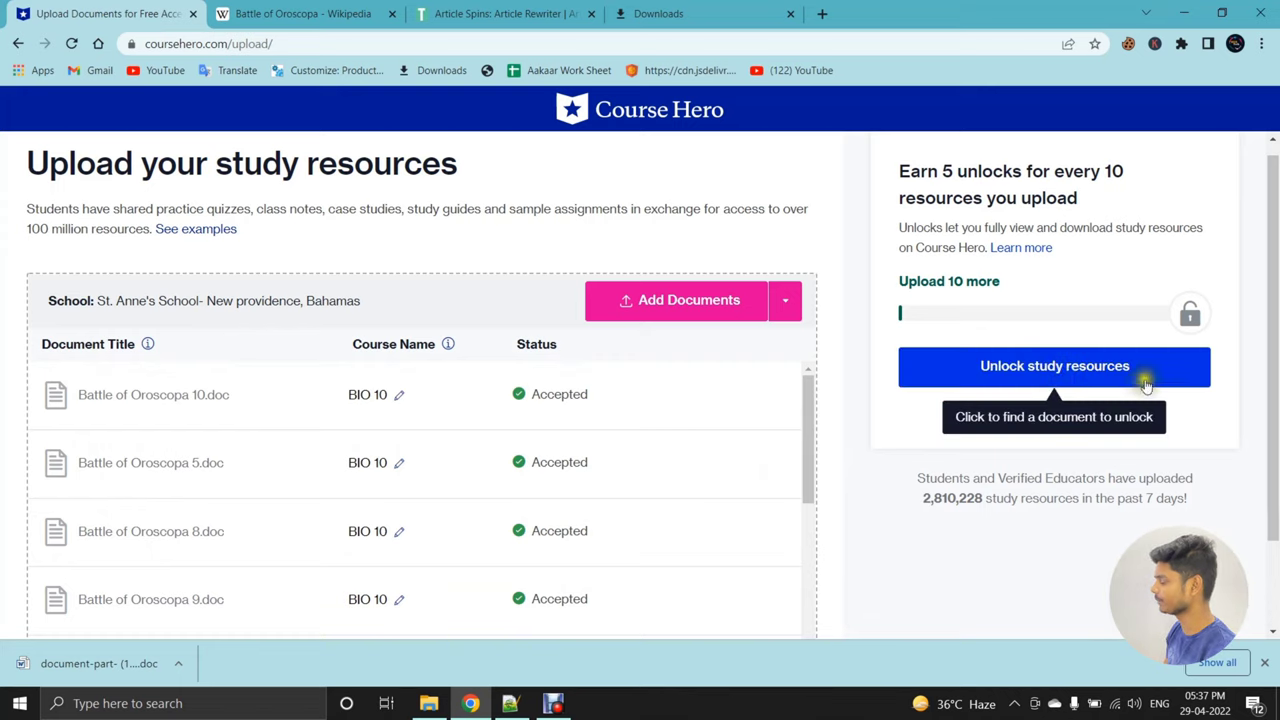
- Go on to unlocking study resources and open the locked 7-2 Activity IT510.docx from the dashboard library
left_click(1104, 372)
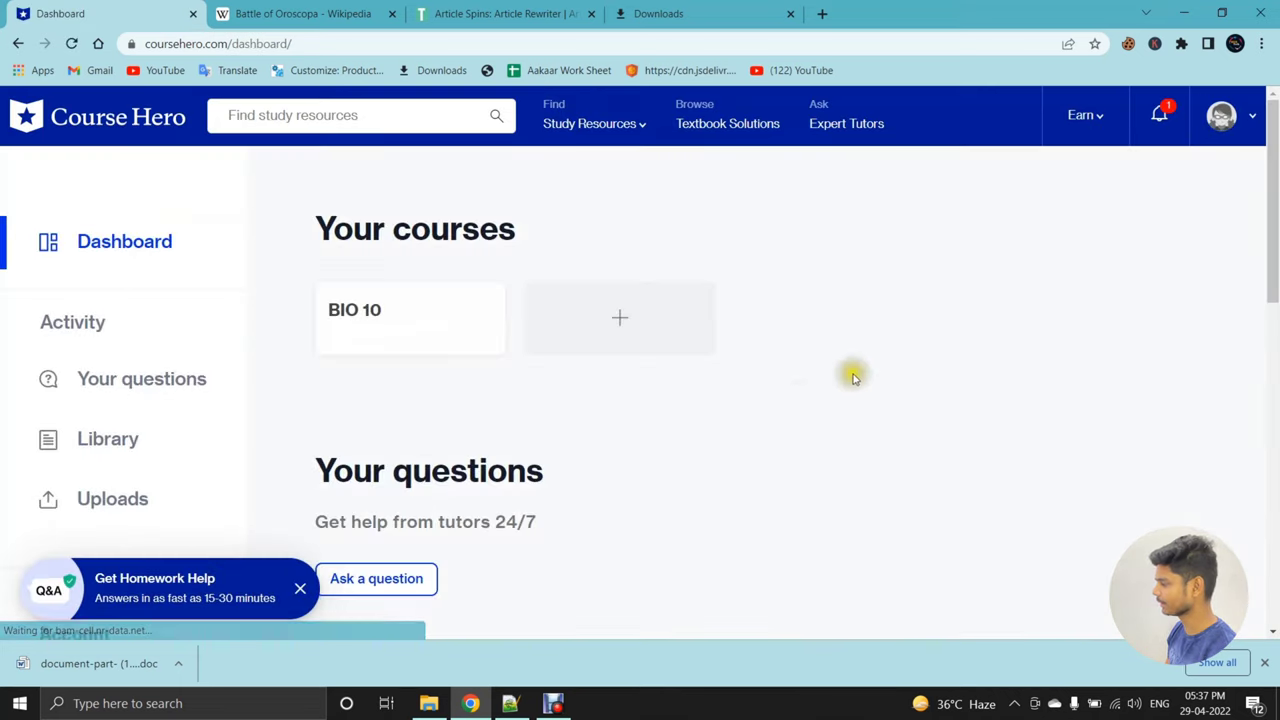
scroll(851, 371, "down", 5)
scroll(783, 423, "down", 2)
scroll(778, 421, "up", 1)
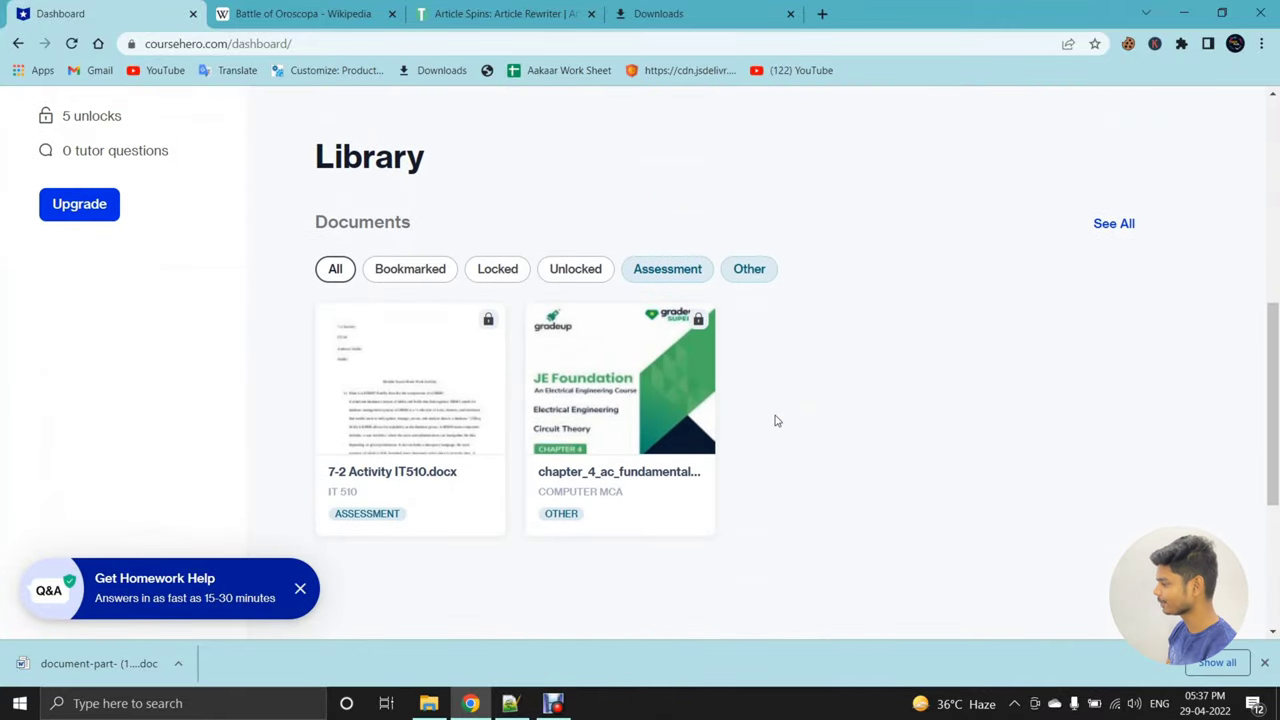
left_click(416, 387)
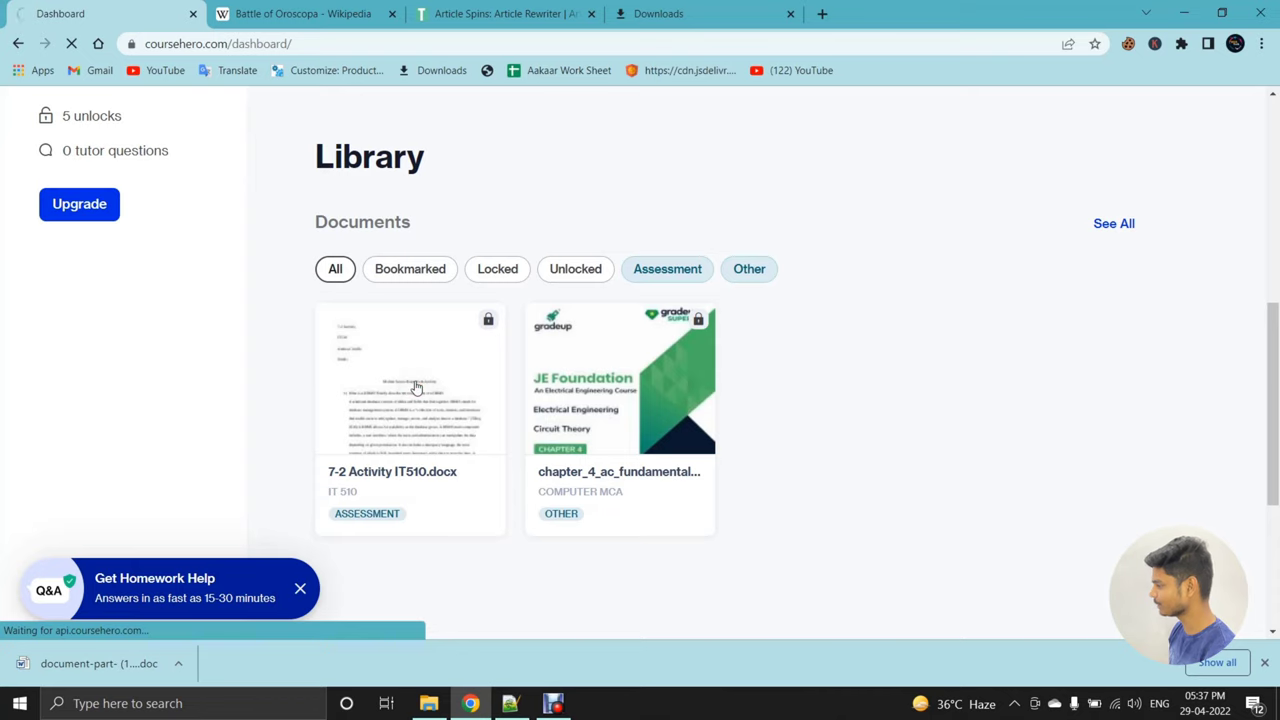
- Unlock the blurred content of 7-2 Activity IT510.docx with an available unlock
scroll(750, 422, "down", 8)
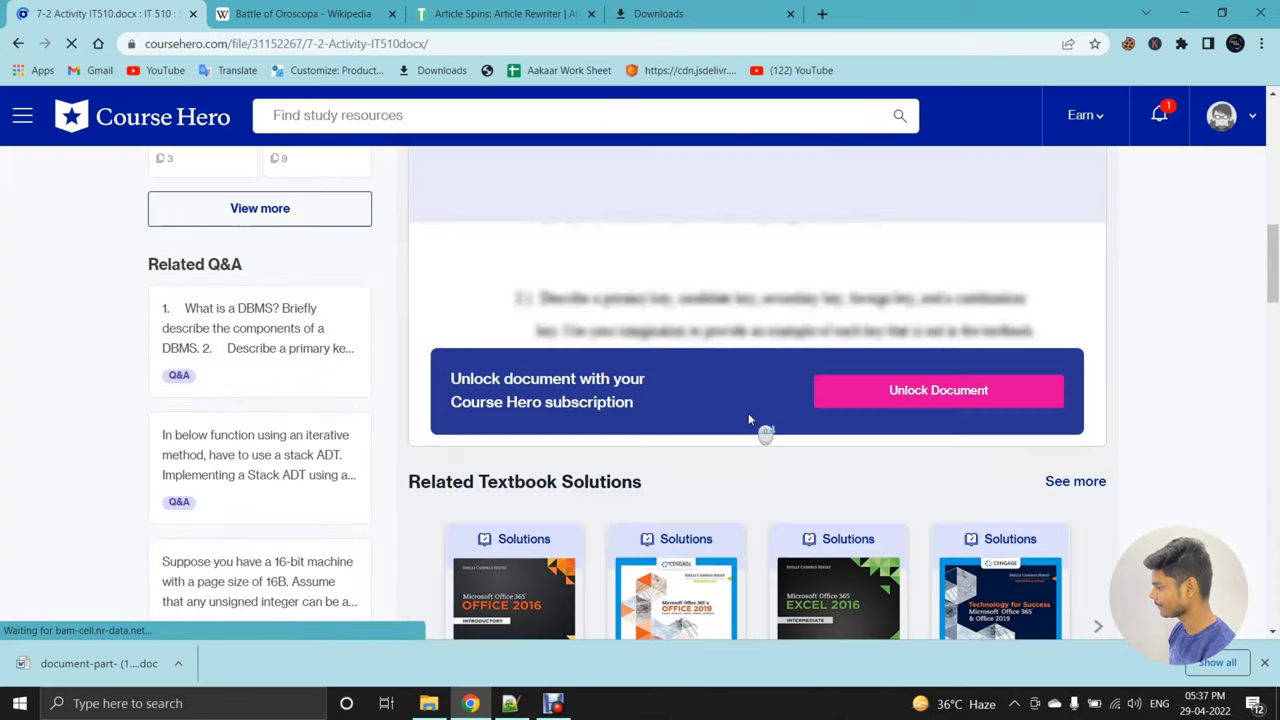
scroll(748, 420, "up", 2)
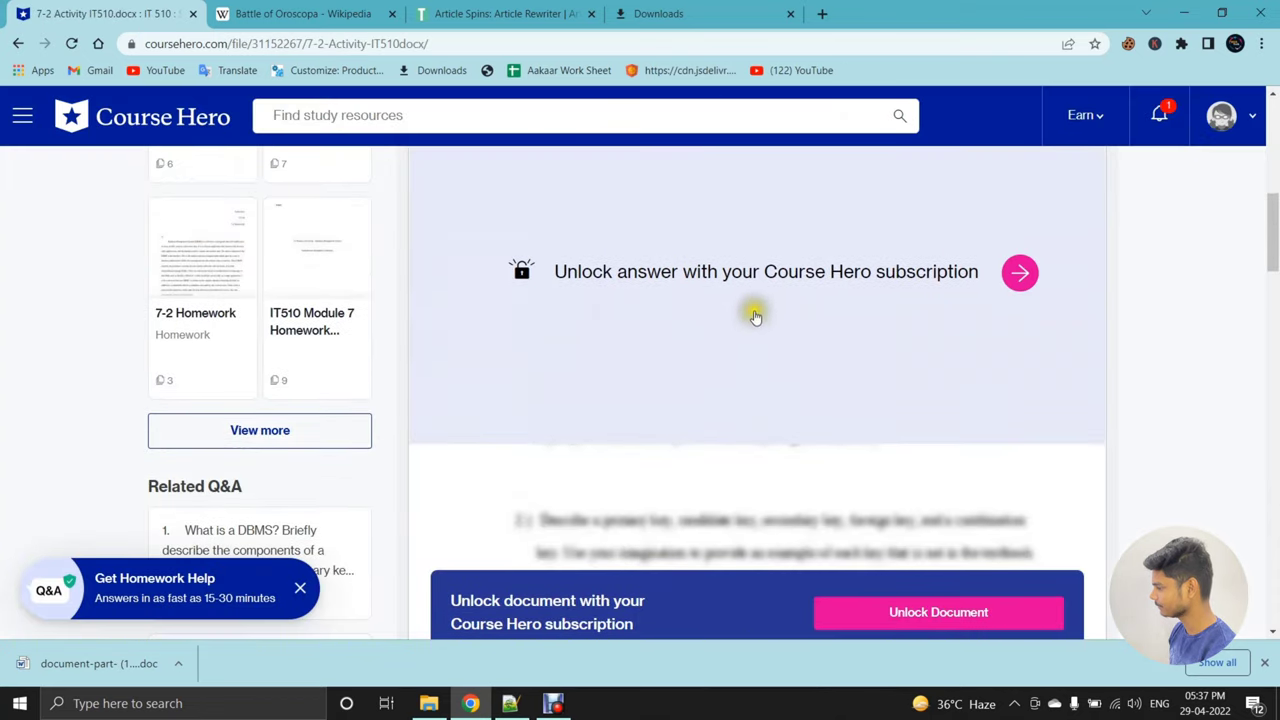
scroll(755, 317, "down", 5)
scroll(758, 318, "up", 5)
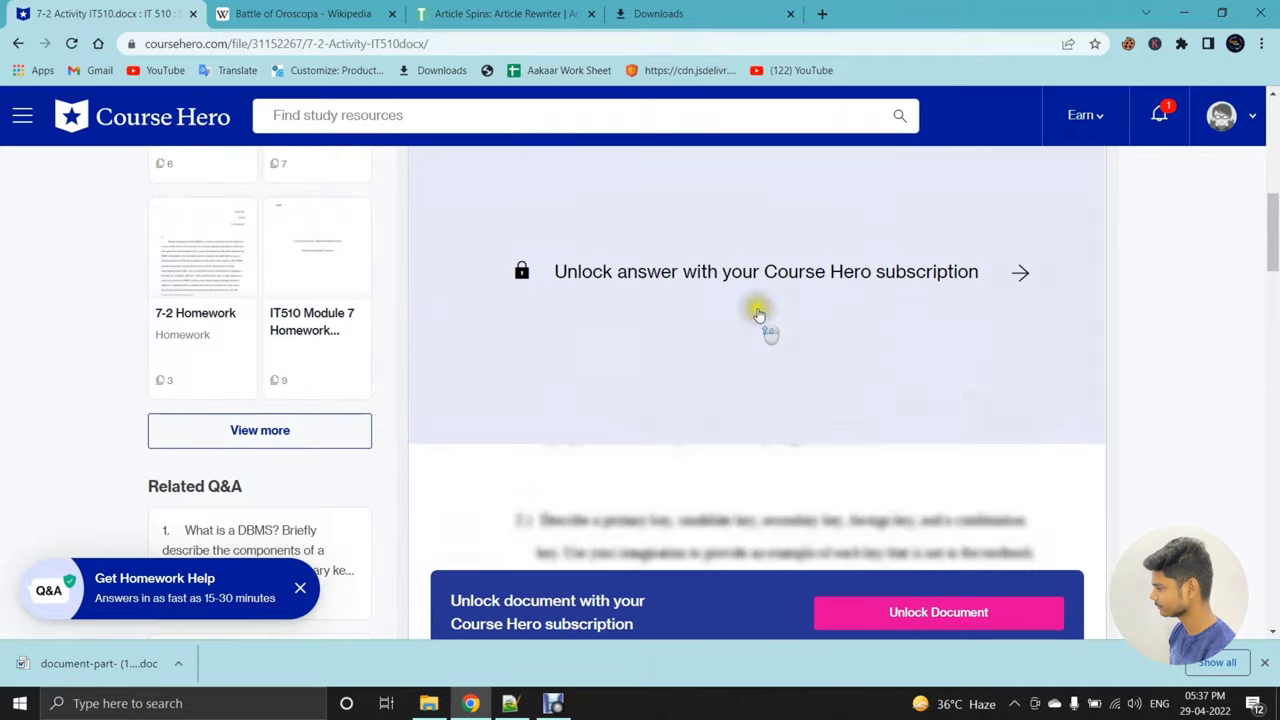
left_click(887, 281)
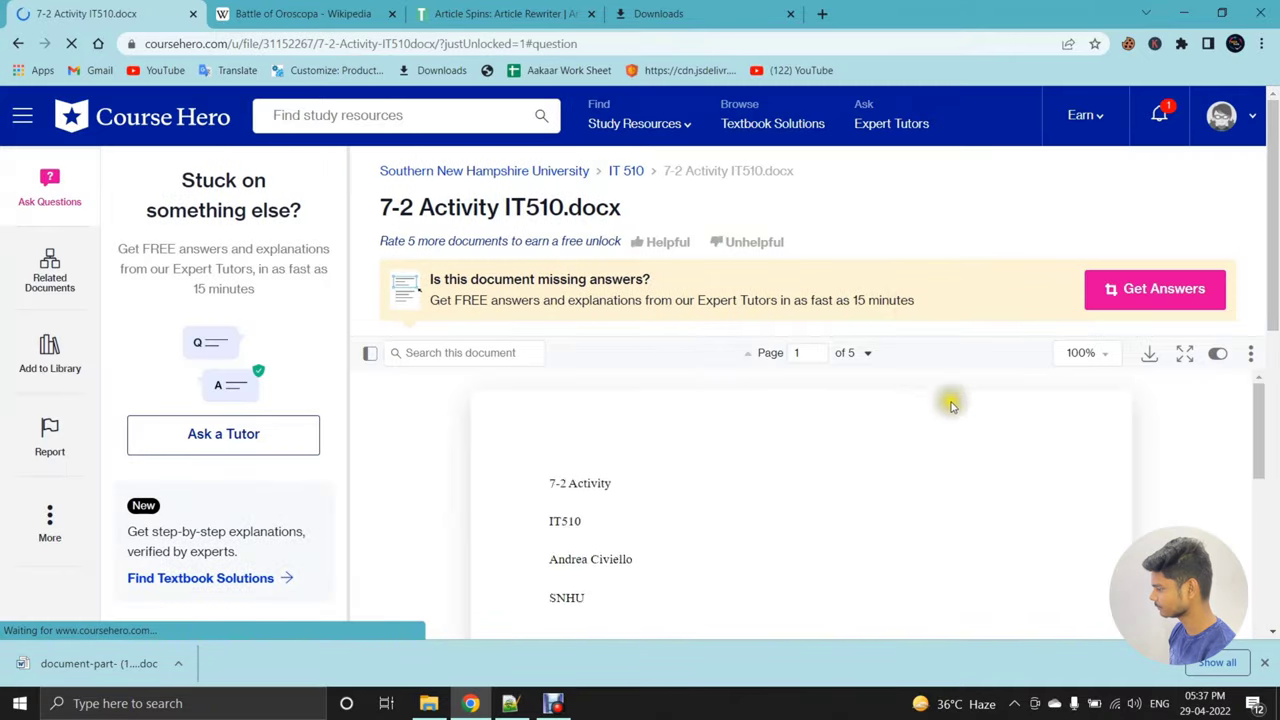
- Look through the pages of the unlocked 7-2 Activity IT510.docx and return to its first page
scroll(1005, 400, "down", 10)
scroll(1005, 398, "up", 3)
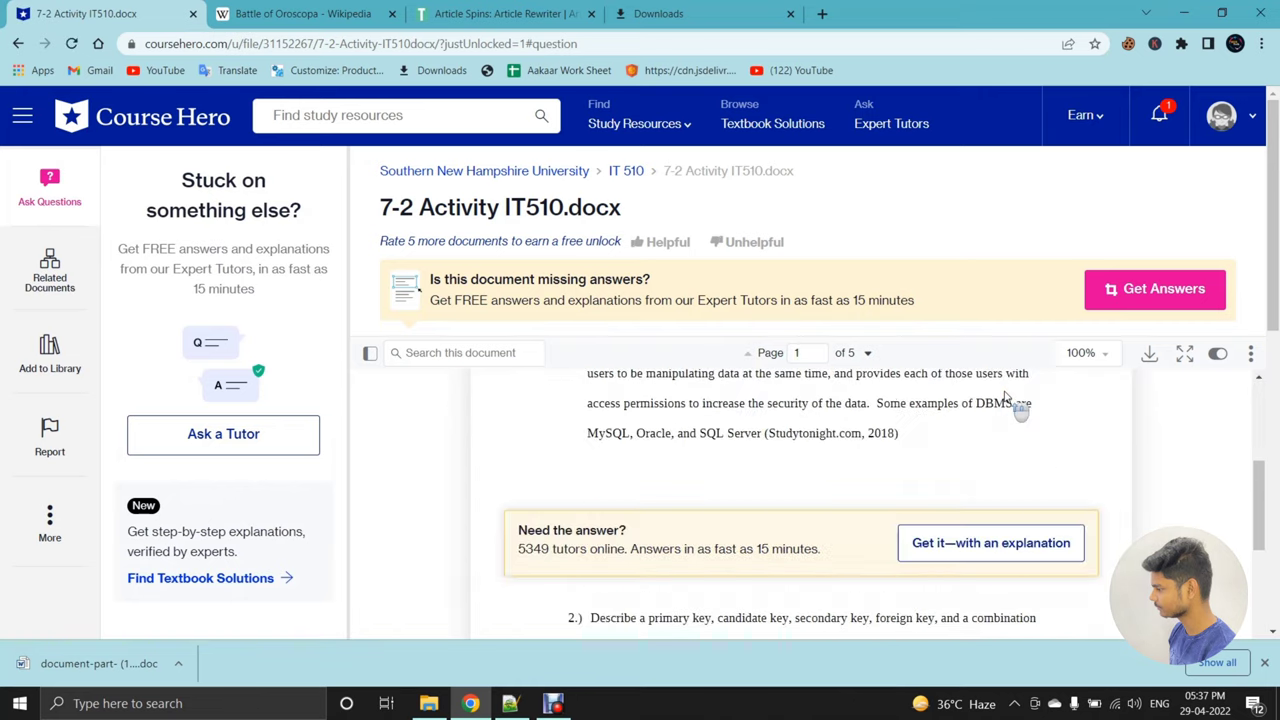
scroll(1005, 397, "up", 1)
scroll(1005, 397, "up", 10)
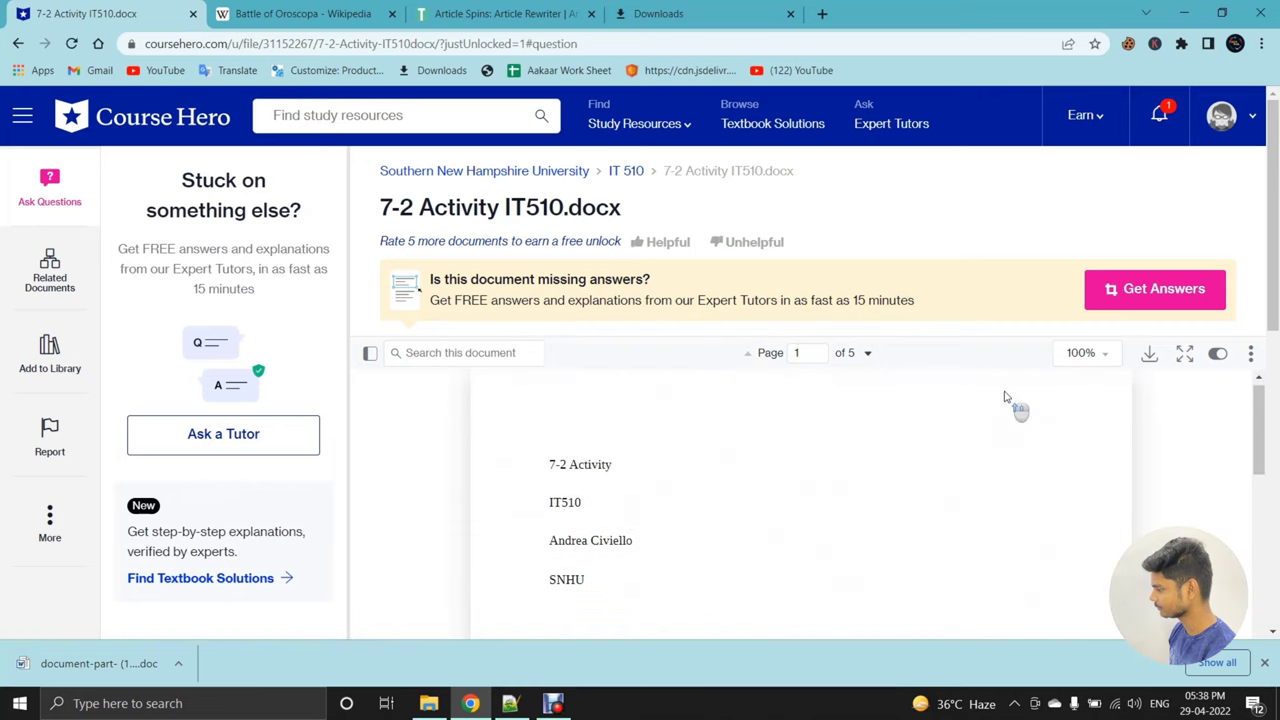
scroll(1014, 403, "down", 8)
scroll(1016, 408, "down", 8)
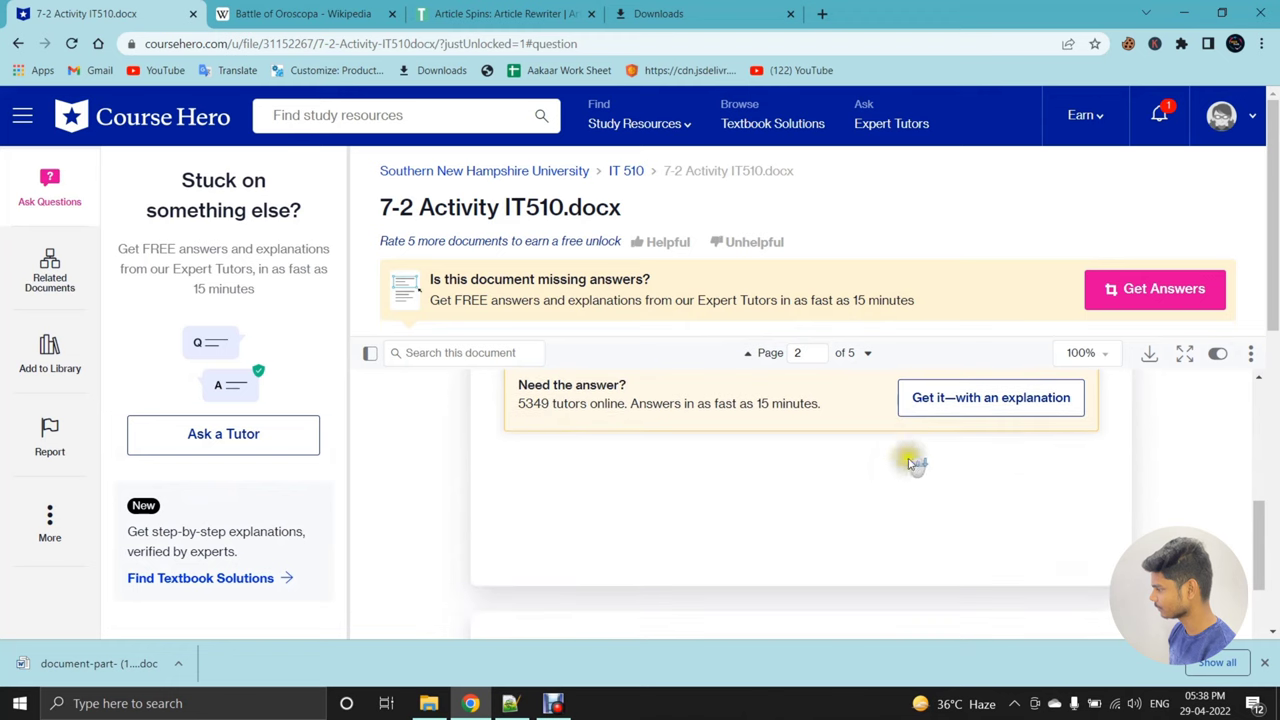
scroll(965, 478, "down", 6)
left_click_drag(1266, 210, 1265, 356)
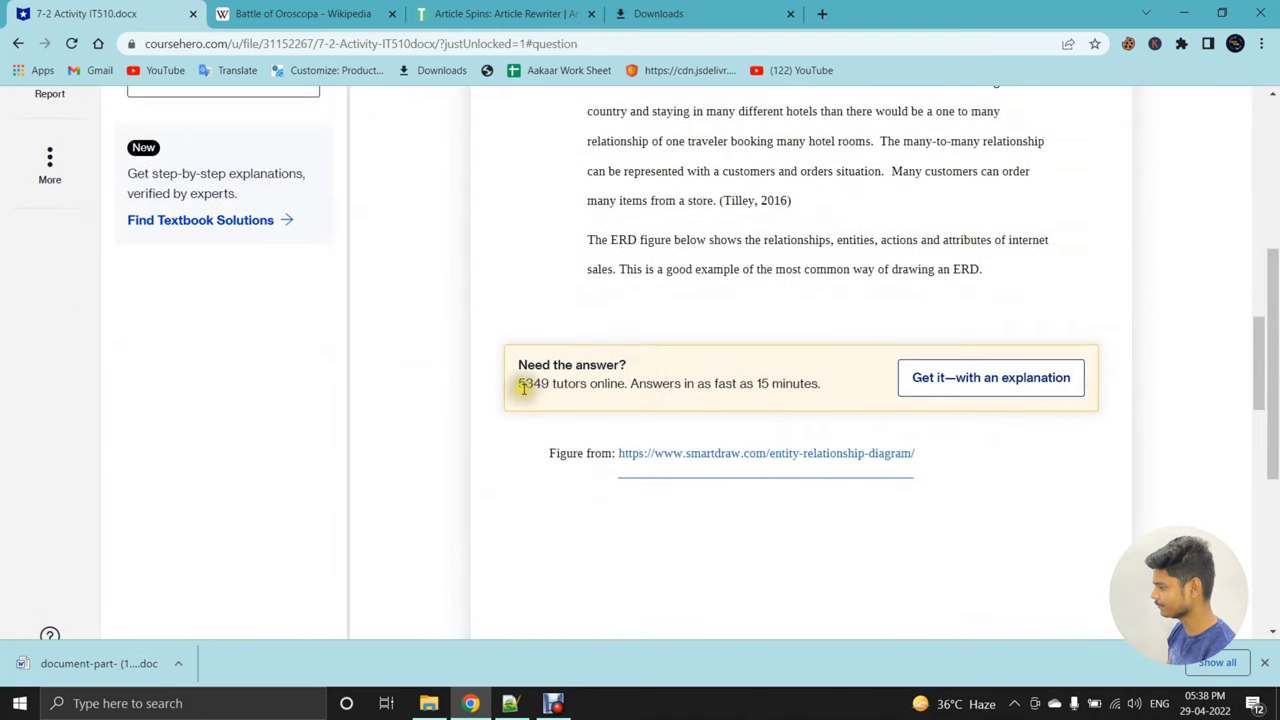
left_click_drag(1257, 365, 1249, 120)
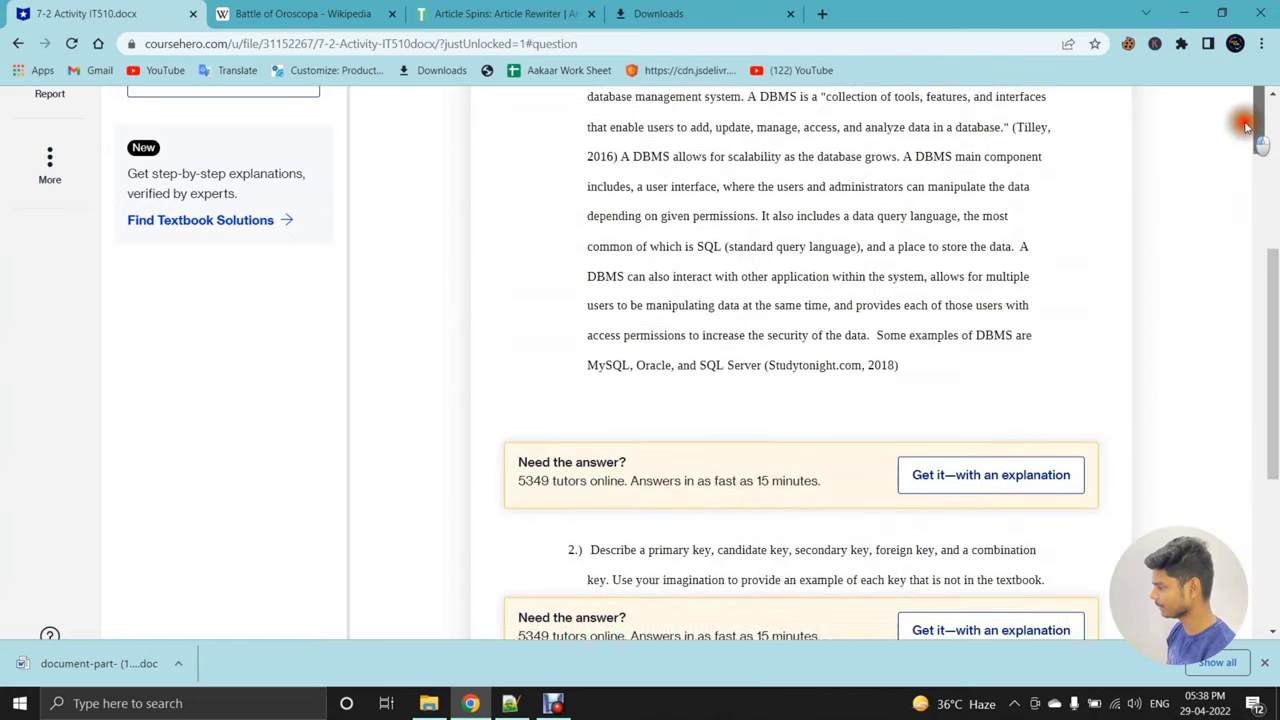
scroll(1045, 295, "up", 4)
left_click_drag(1272, 287, 1272, 215)
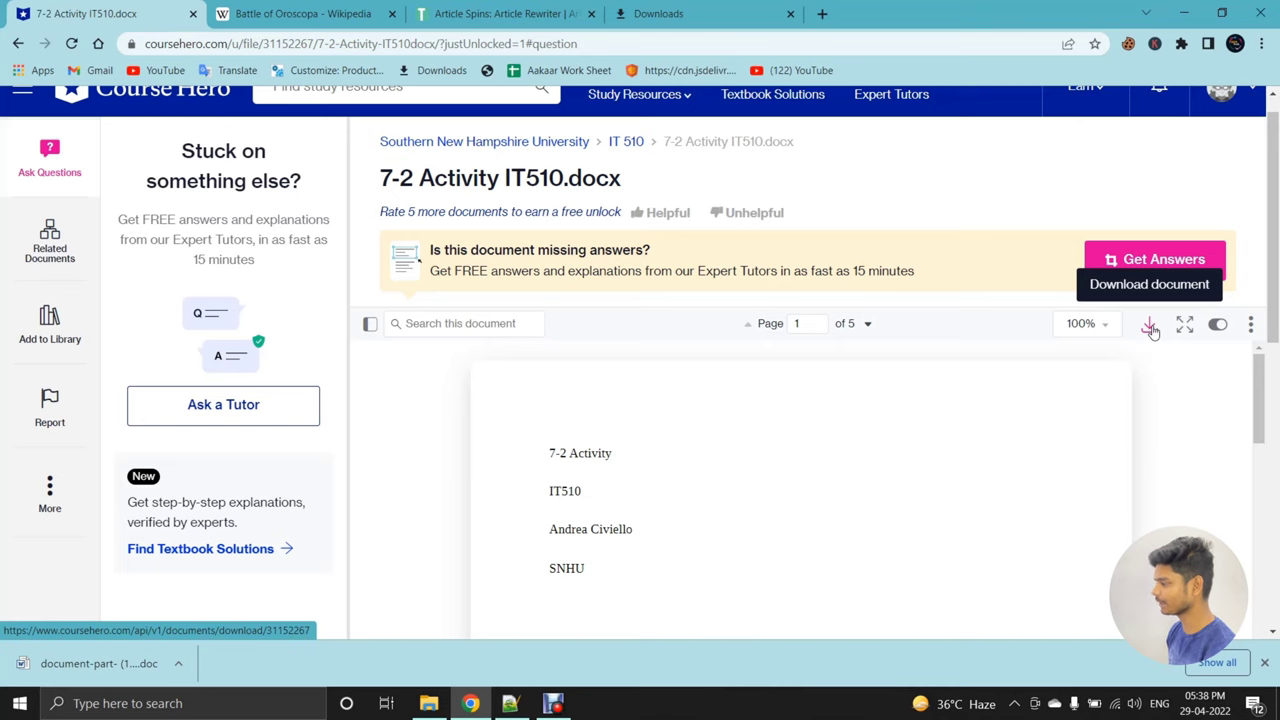
scroll(1152, 330, "up", 1)
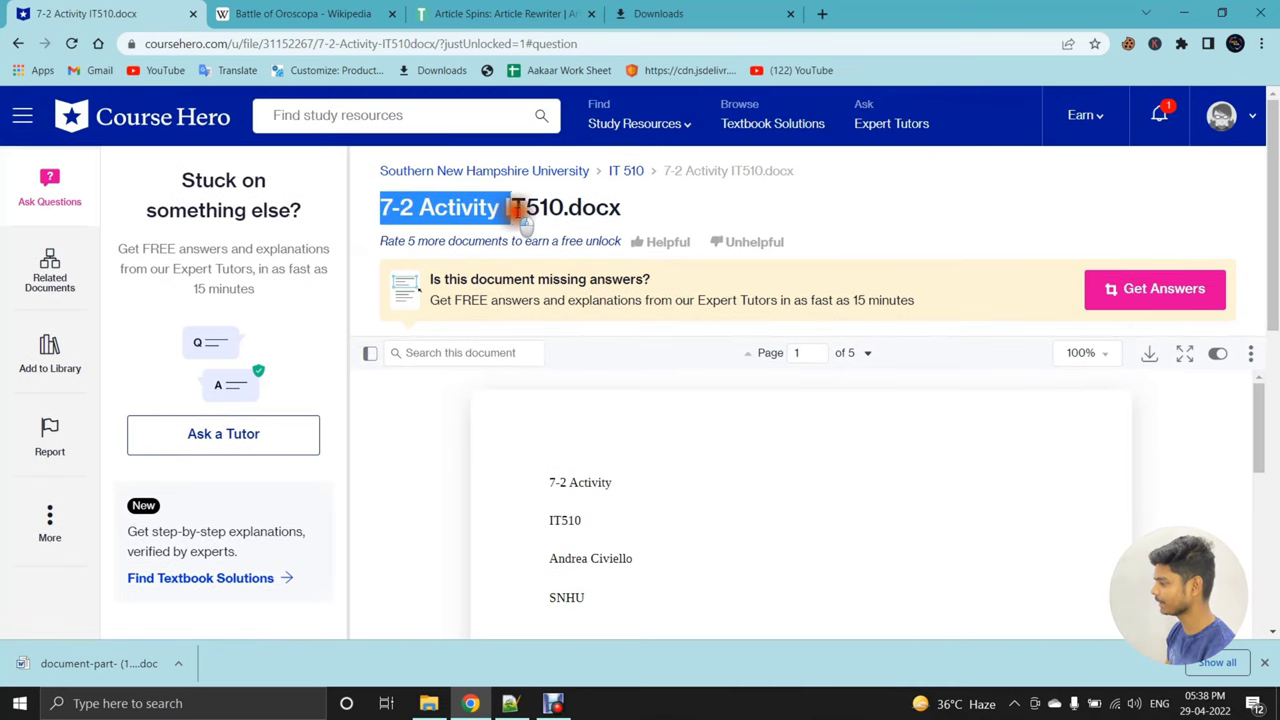
- Examine the database key definitions on page 2 and the entity-relationship diagram on page 4
scroll(1094, 403, "down", 5)
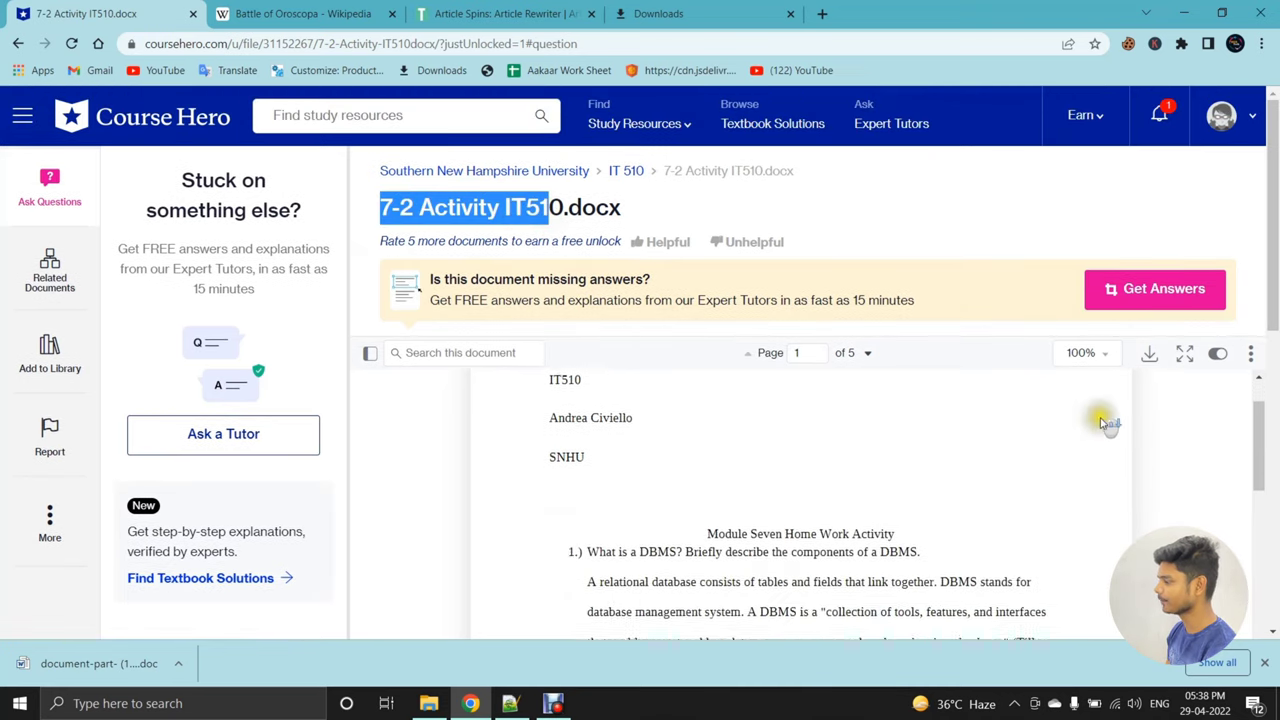
scroll(1172, 362, "down", 5)
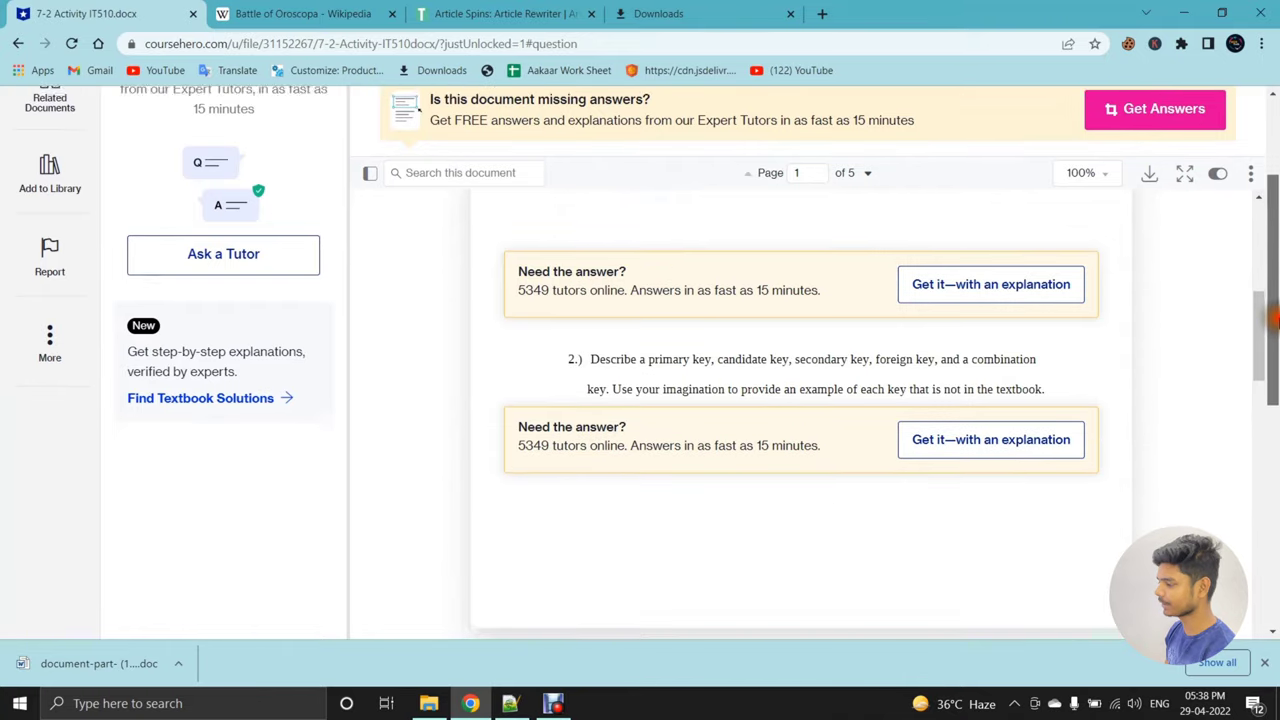
scroll(1172, 362, "down", 1)
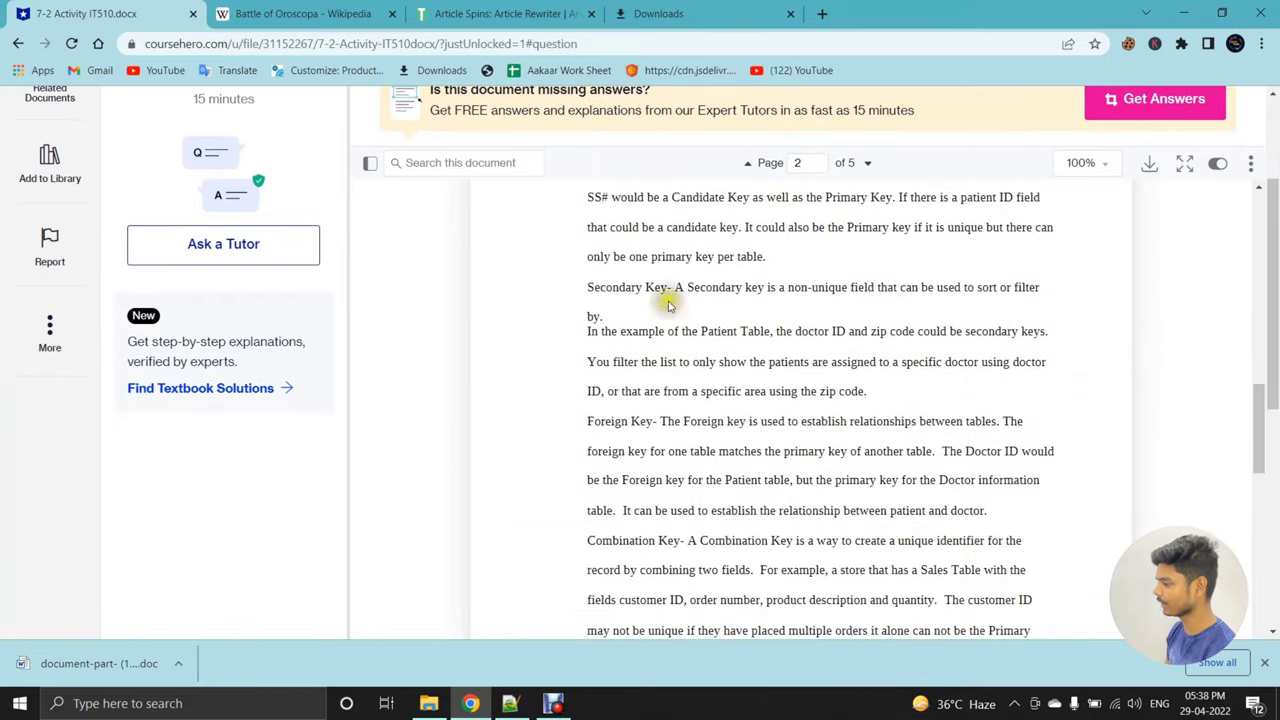
left_click_drag(663, 256, 782, 510)
left_click_drag(1255, 440, 1276, 648)
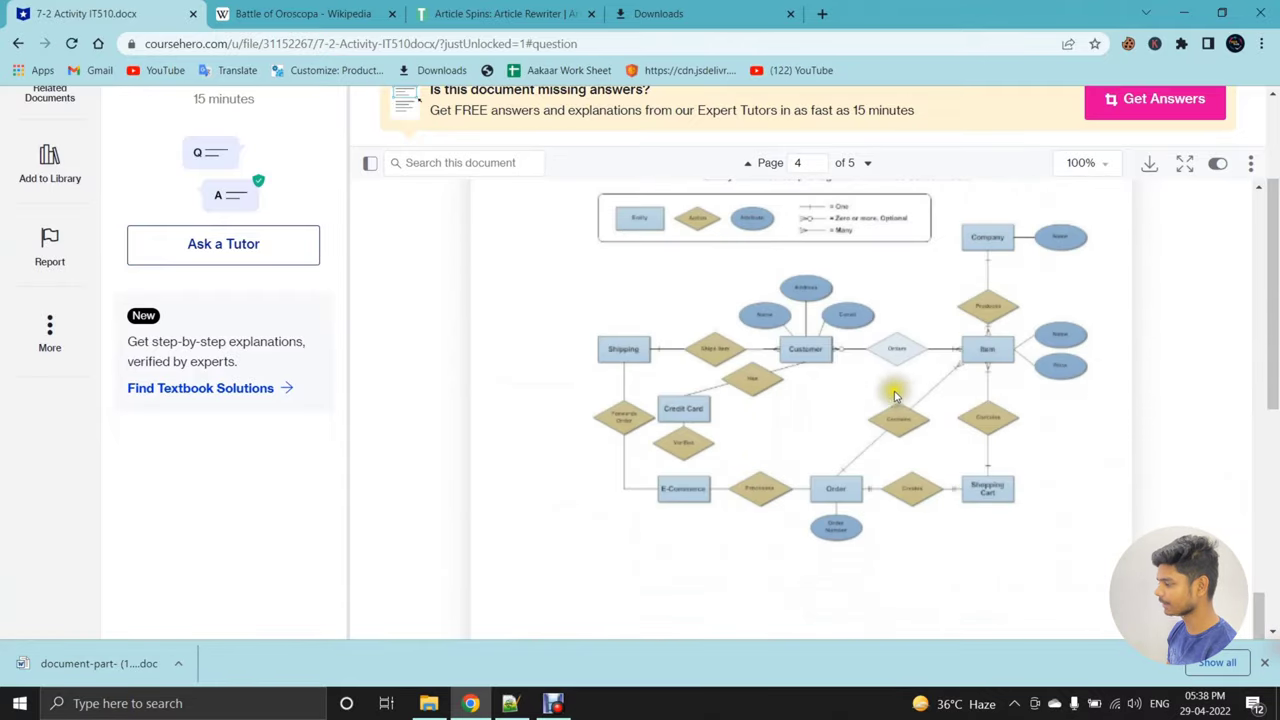
- Download the unlocked document, open 7_2_Activity_IT510.docx.pdf and look through its pages
scroll(790, 368, "up", 10)
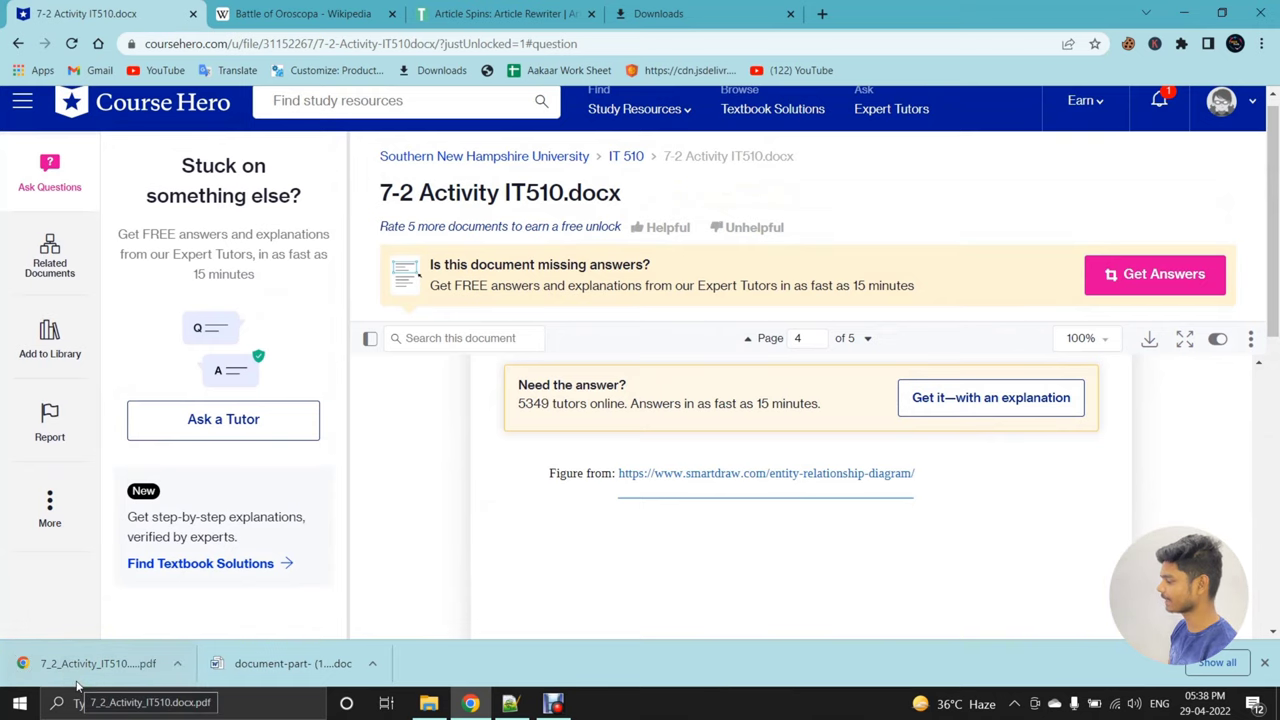
left_click(80, 670)
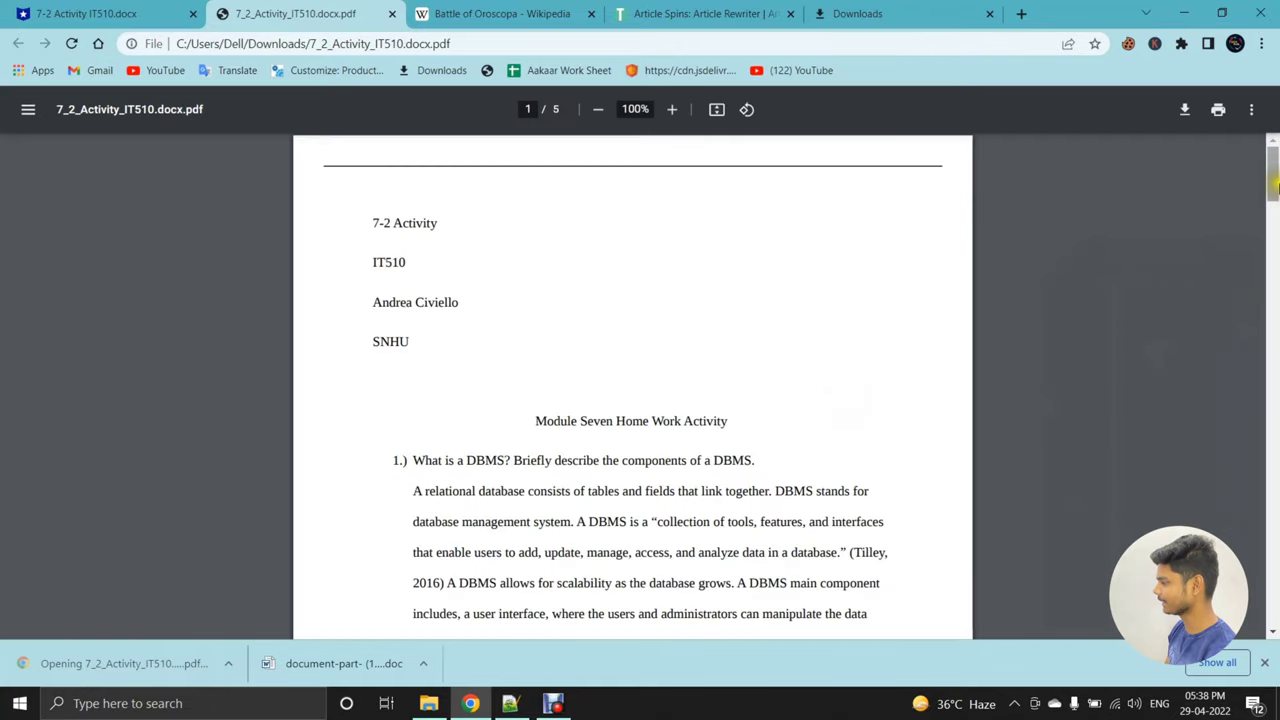
left_click_drag(1272, 172, 1273, 487)
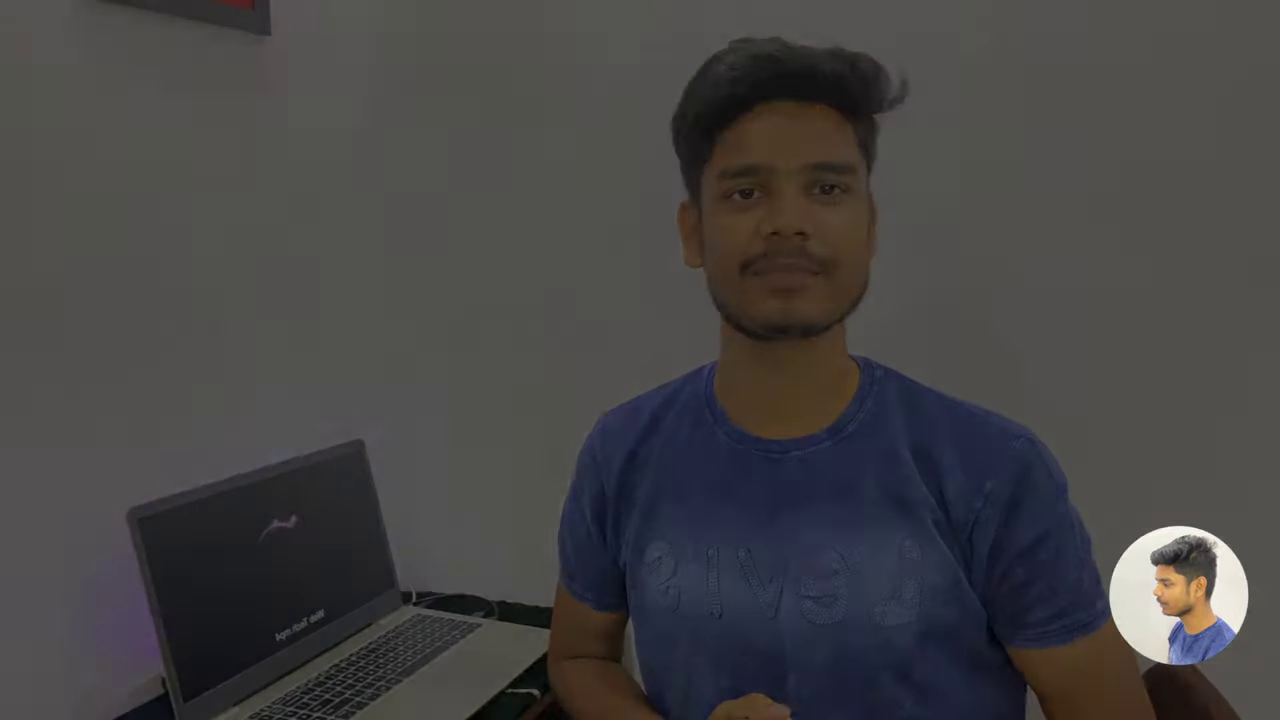